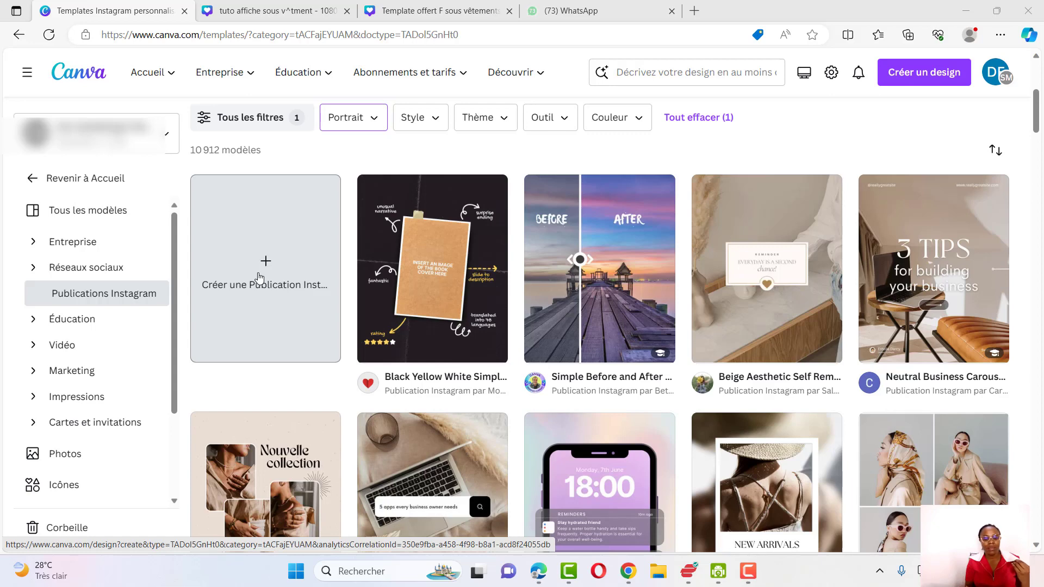
Create a blank Instagram post design and add a second page
{"action": "left_click", "coordinate": [266, 267]}
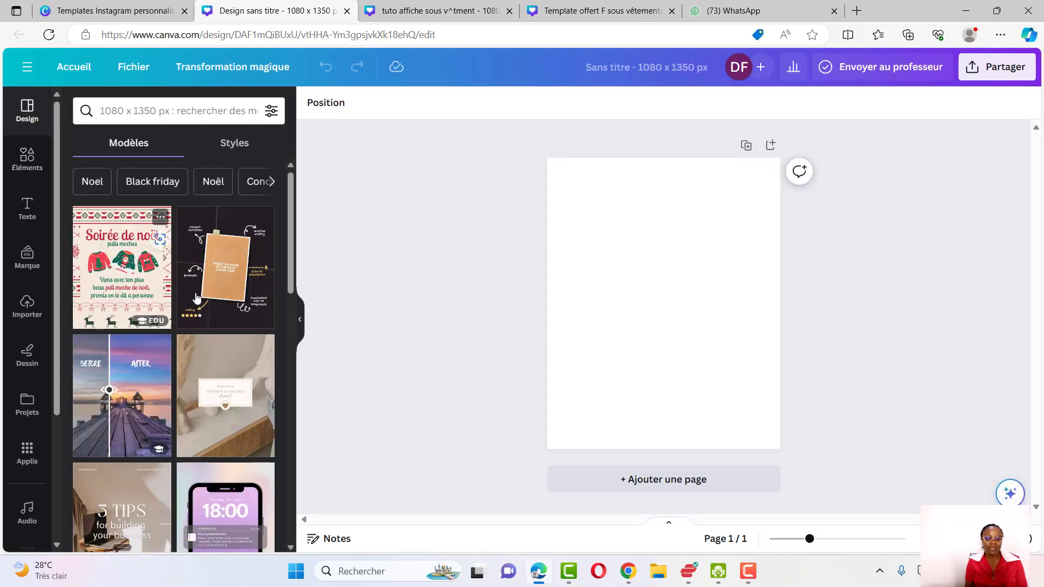
{"action": "left_click", "coordinate": [629, 480]}
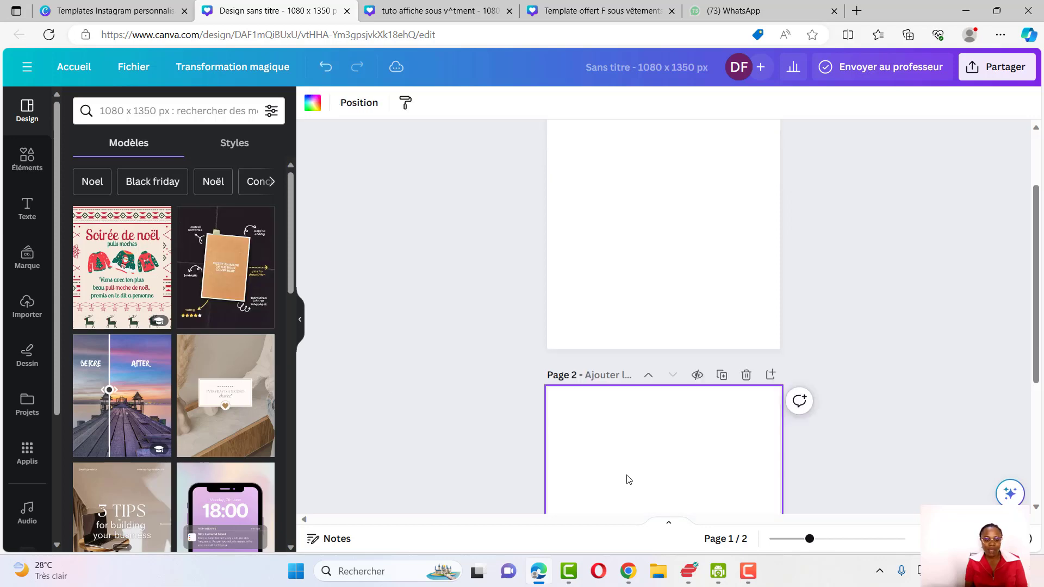
Apply the 'Soirée de noël' ugly-sweater template to the second page
{"action": "left_click", "coordinate": [117, 284]}
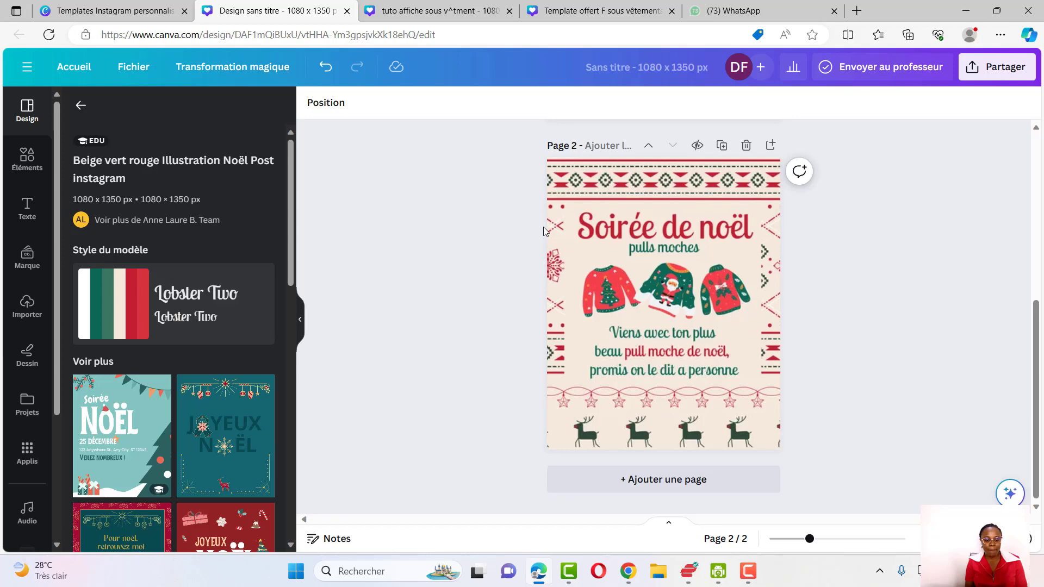
{"action": "scroll", "coordinate": [543, 226], "scroll_direction": "up", "scroll_amount": 3}
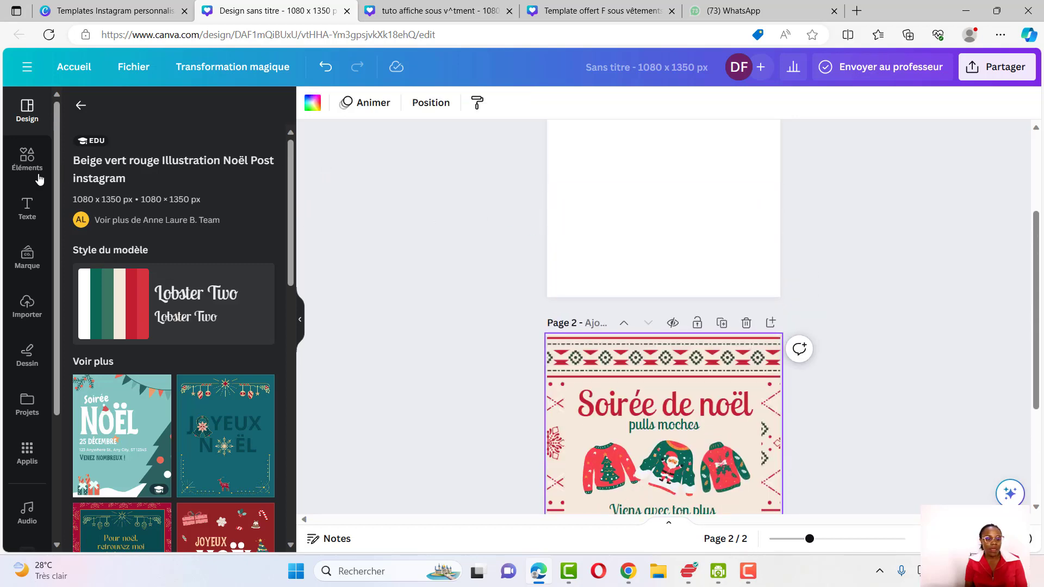
Try to fill the first page's background with the document red #c01f2f
{"action": "left_click", "coordinate": [28, 160]}
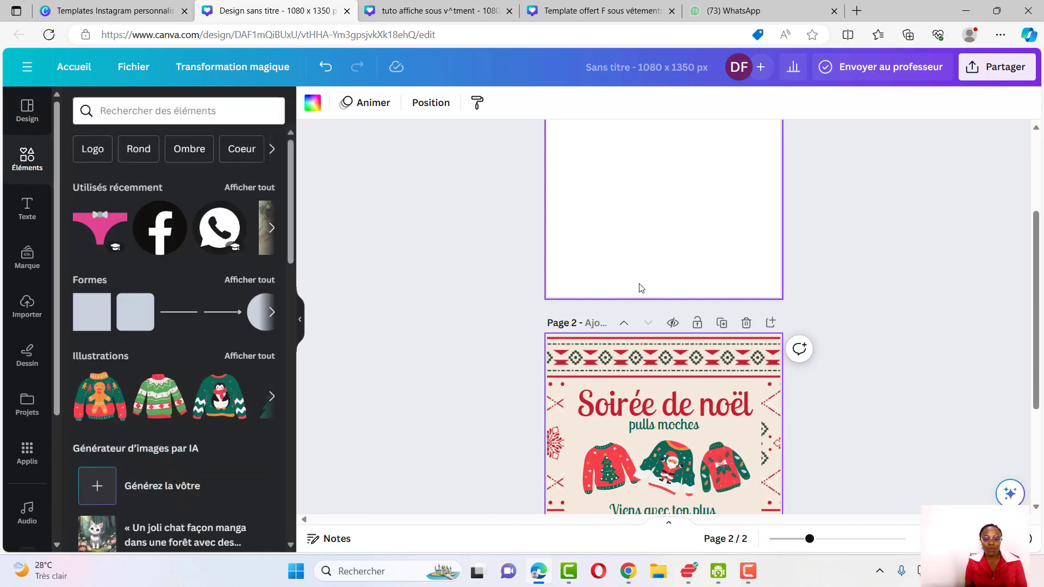
{"action": "left_click", "coordinate": [630, 233]}
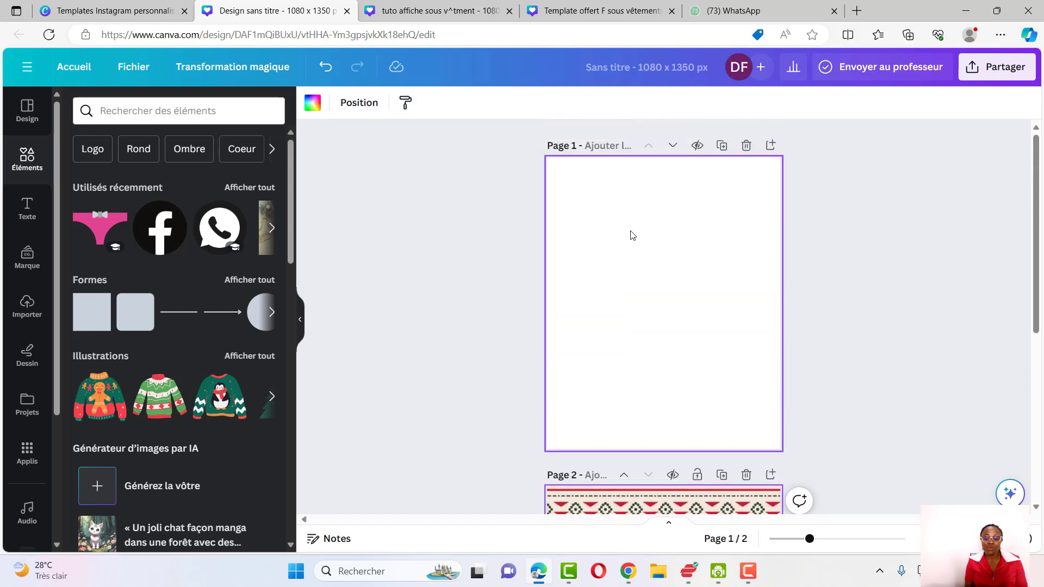
{"action": "left_click", "coordinate": [312, 103]}
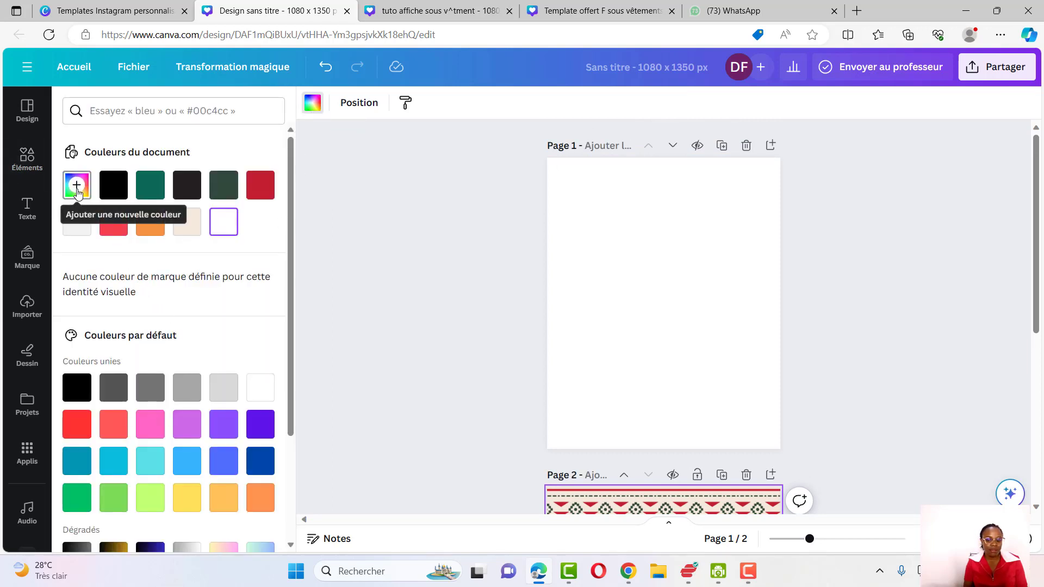
{"action": "left_click", "coordinate": [257, 193]}
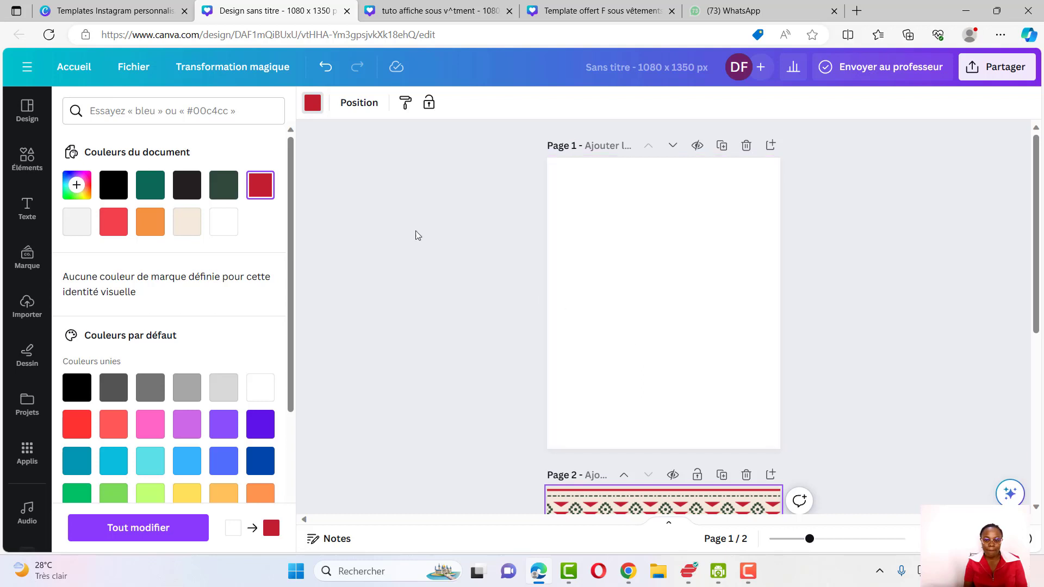
{"action": "left_click", "coordinate": [585, 252]}
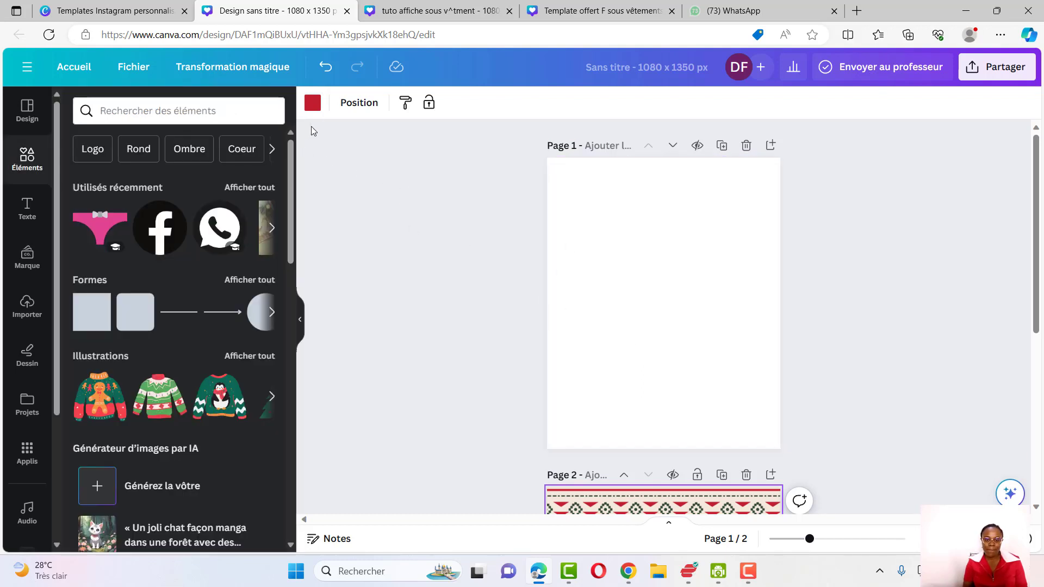
Fill the first page's background with the document red #c01f2f
{"action": "left_click", "coordinate": [594, 263]}
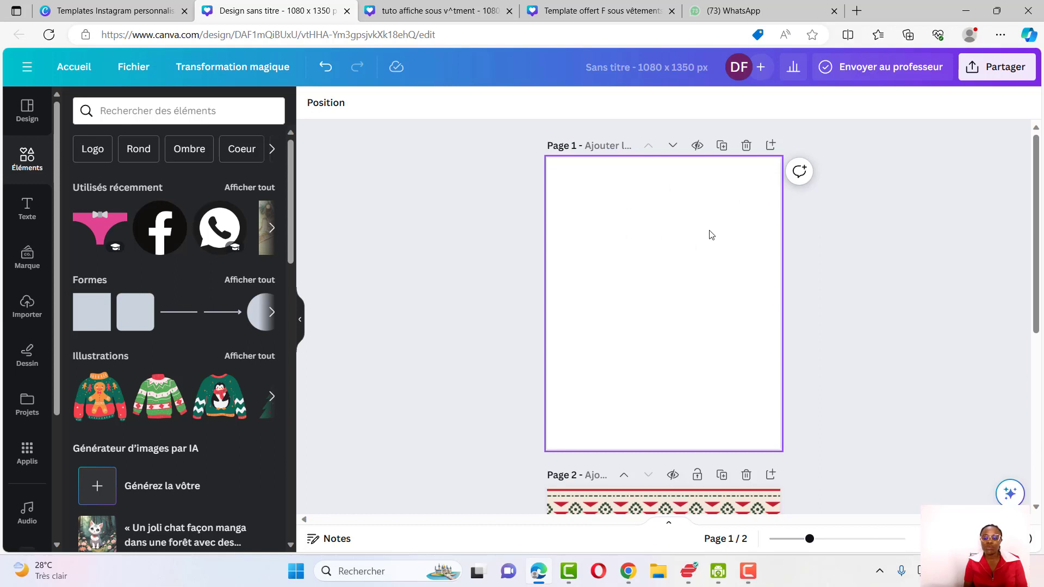
{"action": "scroll", "coordinate": [664, 250], "scroll_direction": "down", "scroll_amount": 1}
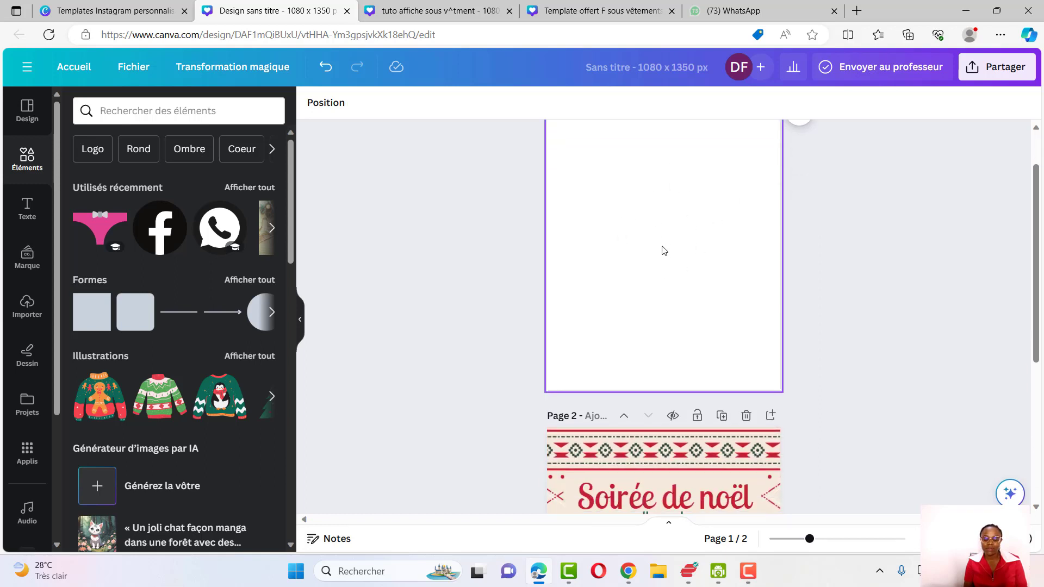
{"action": "scroll", "coordinate": [745, 252], "scroll_direction": "up", "scroll_amount": 1}
{"action": "left_click", "coordinate": [748, 253]}
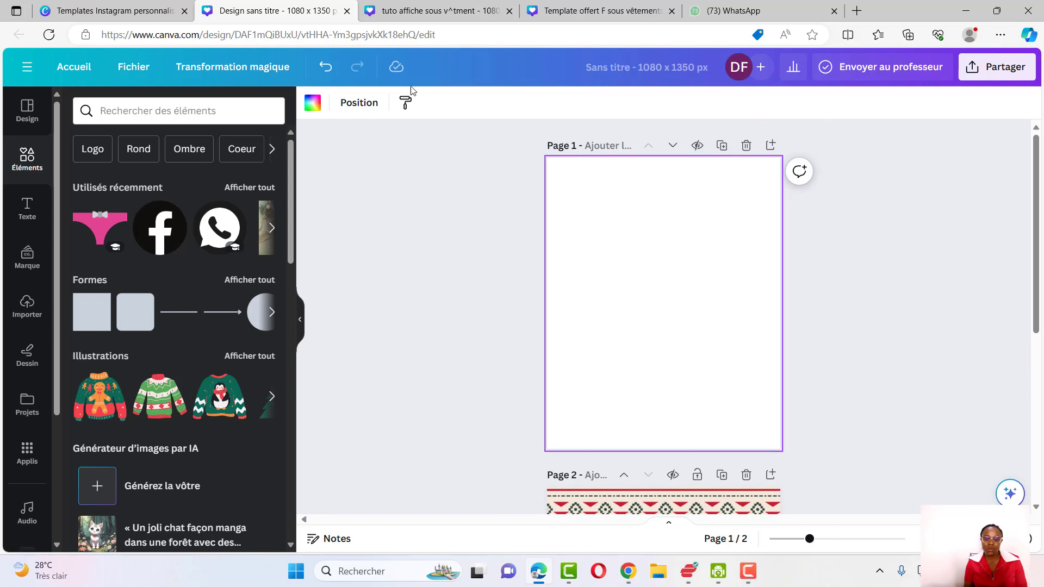
{"action": "left_click", "coordinate": [312, 105]}
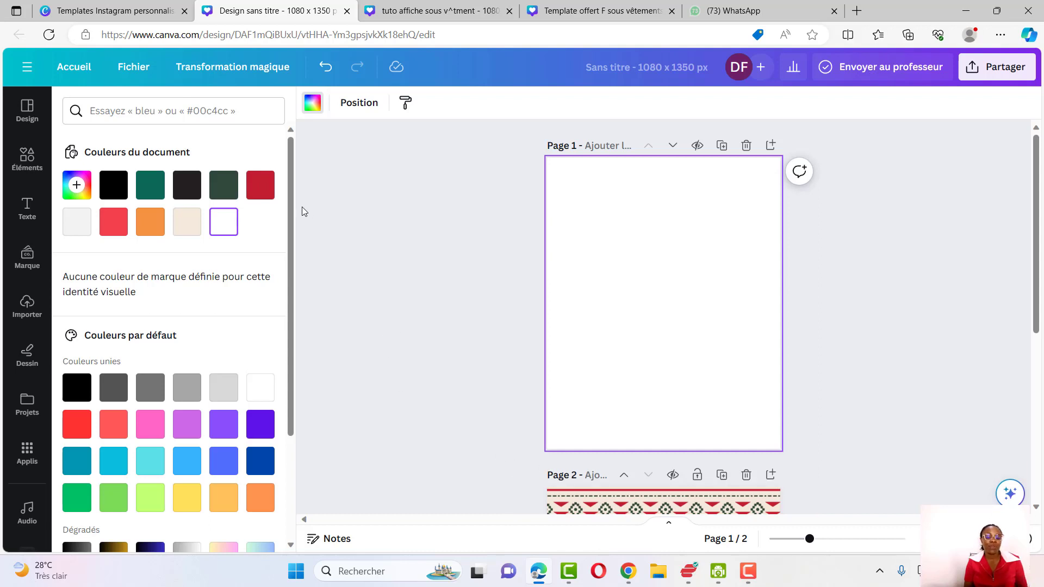
{"action": "left_click", "coordinate": [260, 184]}
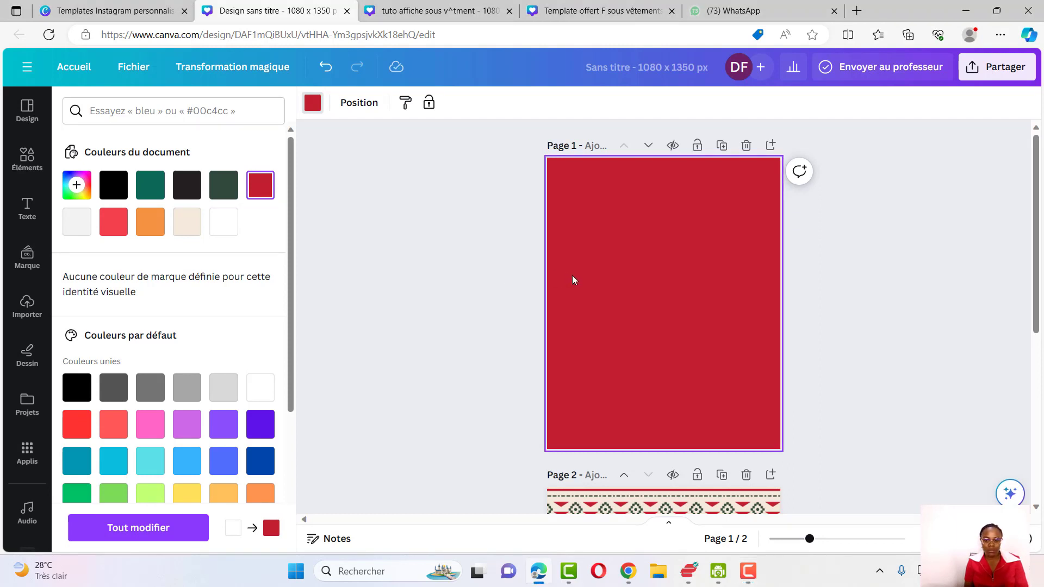
{"action": "left_click", "coordinate": [895, 317]}
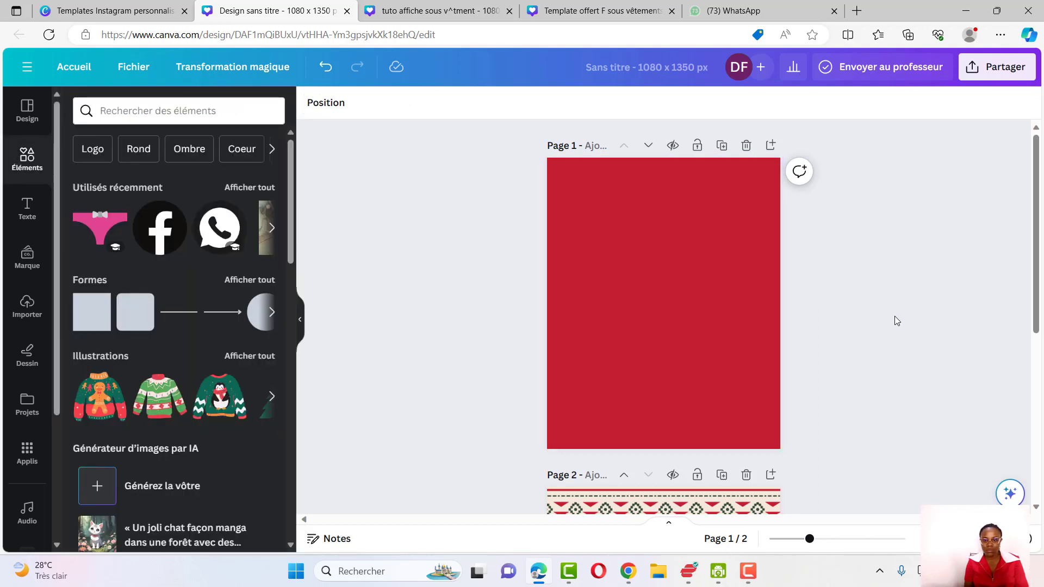
Search elements for 'christmas snowflake' and add a white outline snowflake illustration to the first page
{"action": "left_click", "coordinate": [145, 113]}
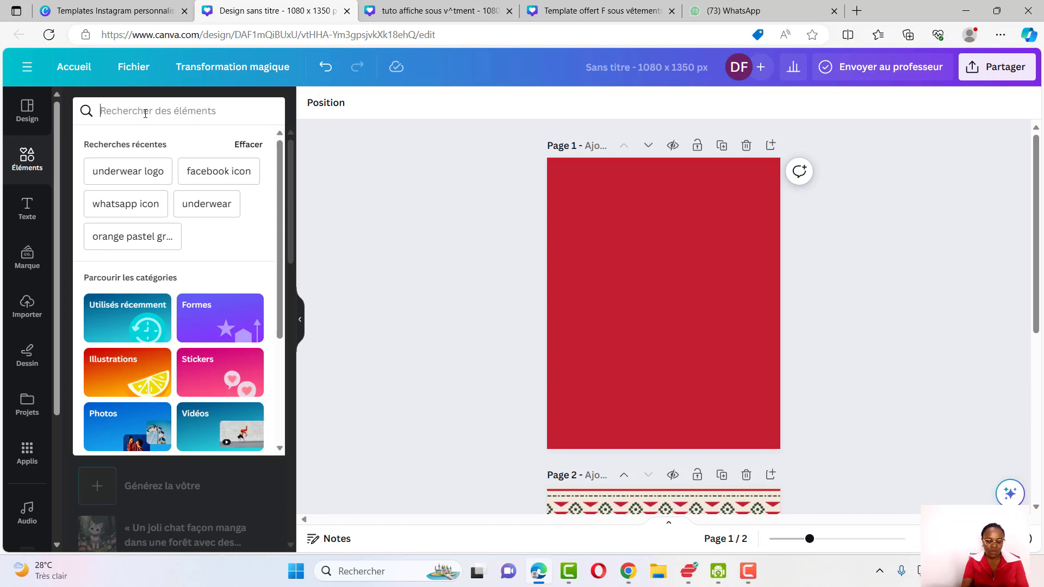
{"action": "type", "text": "s"}
{"action": "key", "text": "BackSpace"}
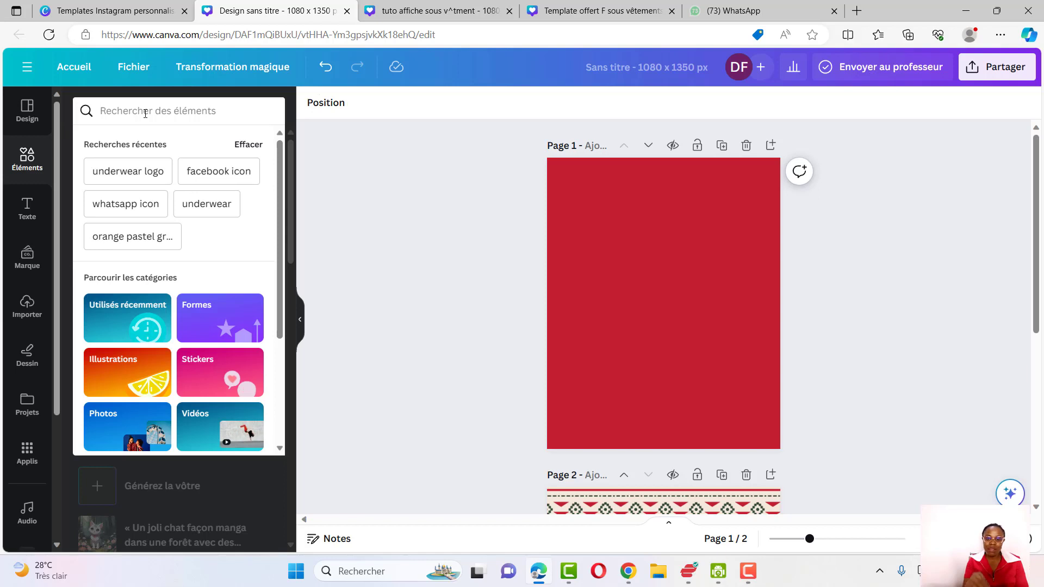
{"action": "type", "text": "c"}
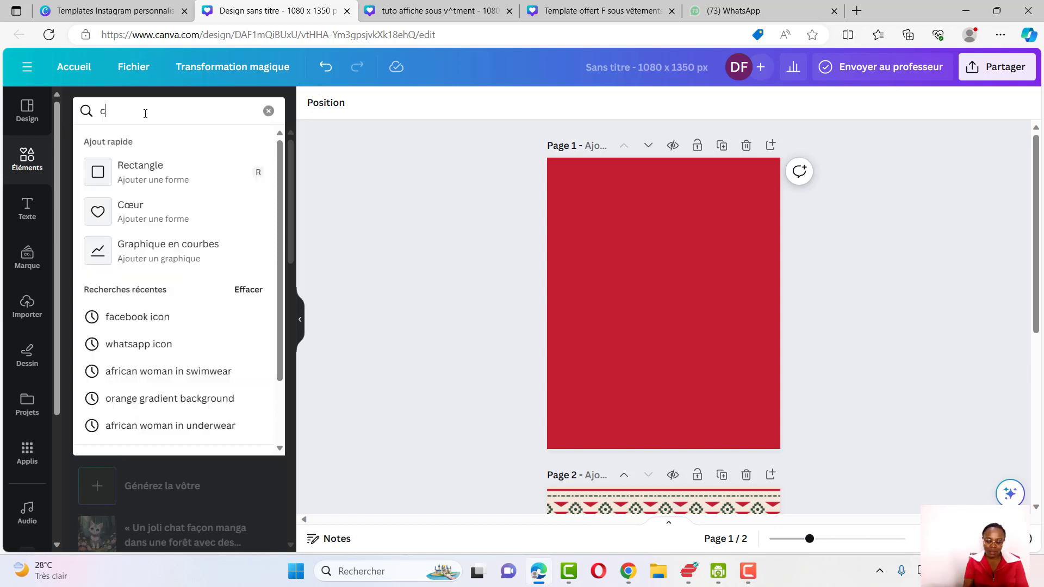
{"action": "type", "text": "hristmas sno"}
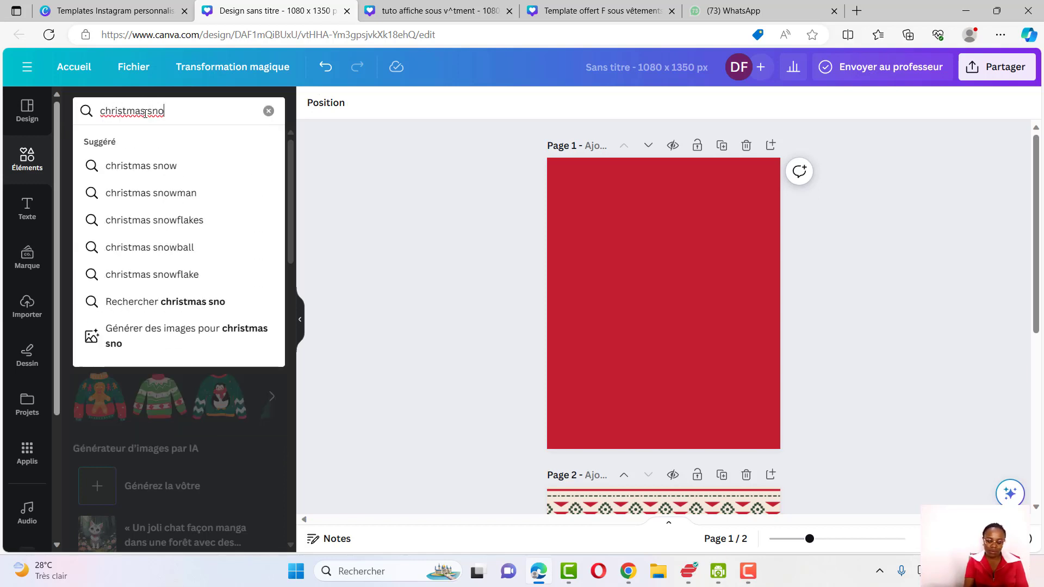
{"action": "type", "text": "wflake"}
{"action": "key", "text": "Return"}
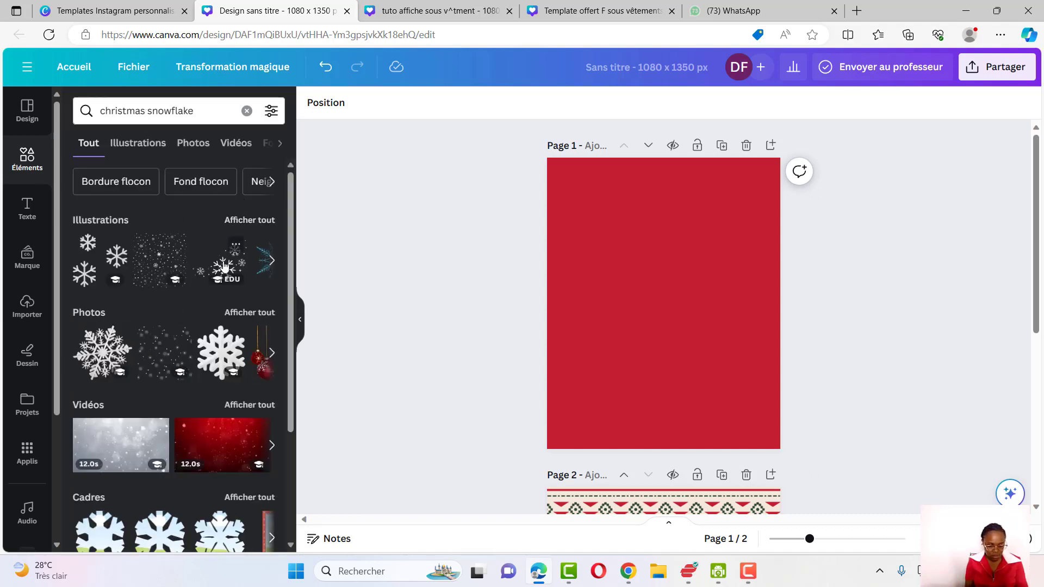
{"action": "left_click", "coordinate": [250, 220]}
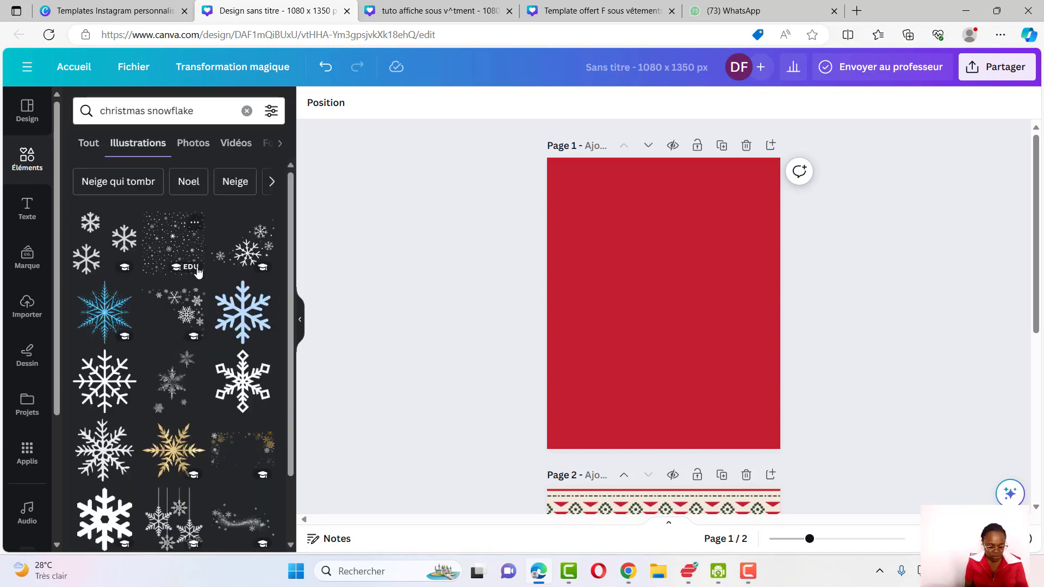
{"action": "scroll", "coordinate": [217, 327], "scroll_direction": "down", "scroll_amount": 10}
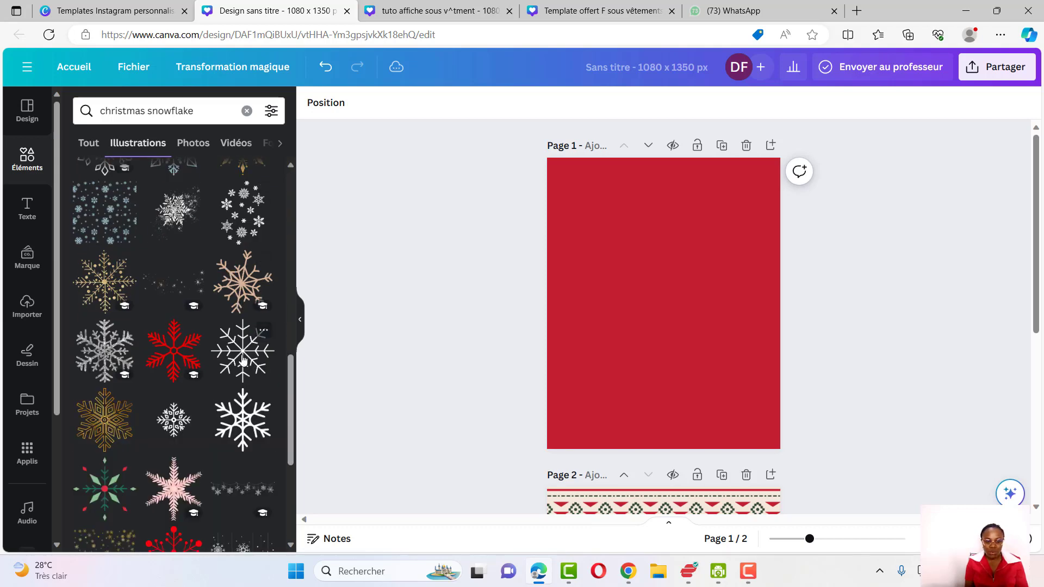
{"action": "left_click", "coordinate": [243, 361]}
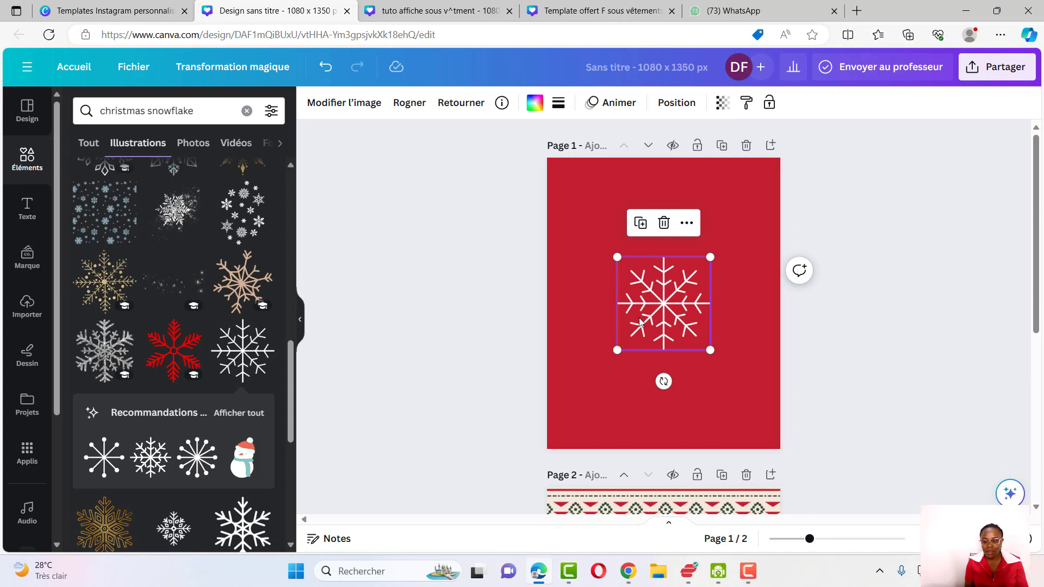
Move the snowflake to the page's top-left corner and lower its transparency slider to fade it
{"action": "left_click_drag", "start_coordinate": [661, 311], "coordinate": [598, 226]}
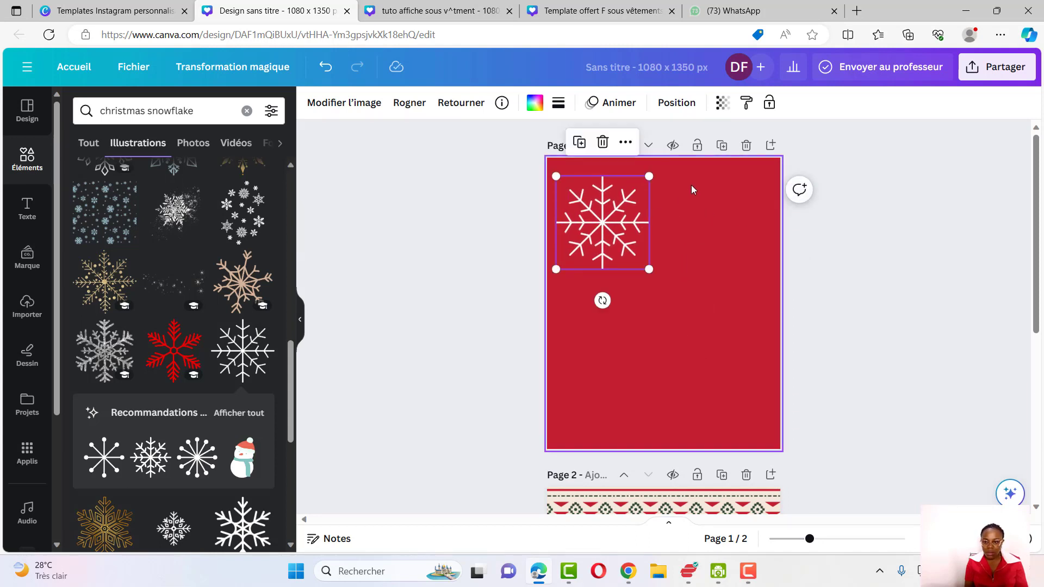
{"action": "left_click", "coordinate": [723, 105]}
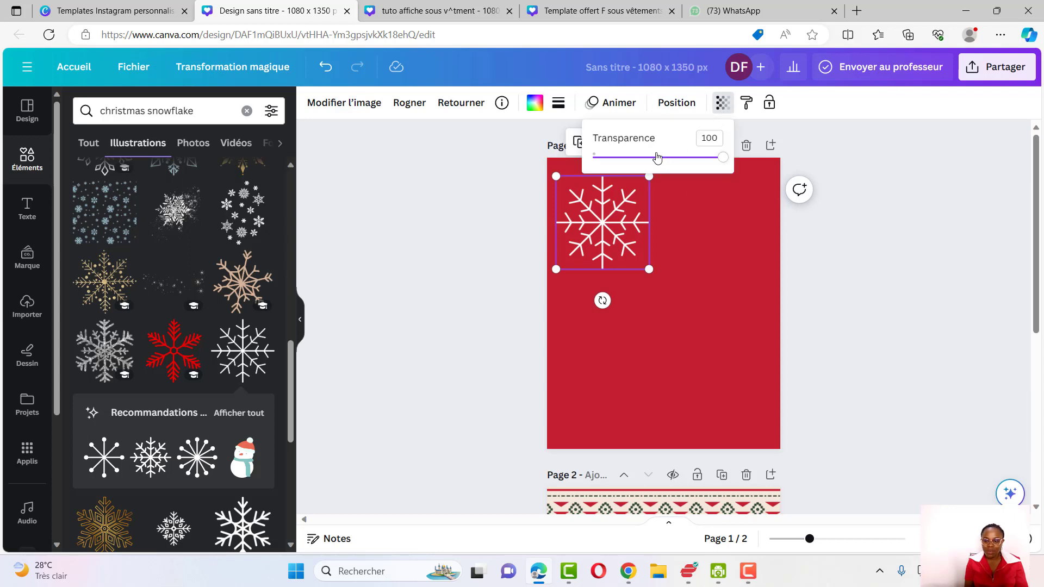
{"action": "left_click", "coordinate": [656, 157]}
{"action": "left_click_drag", "start_coordinate": [655, 157], "coordinate": [612, 157]}
Duplicate the faded snowflake three times and scatter the copies across the upper and middle page
{"action": "left_click", "coordinate": [624, 214]}
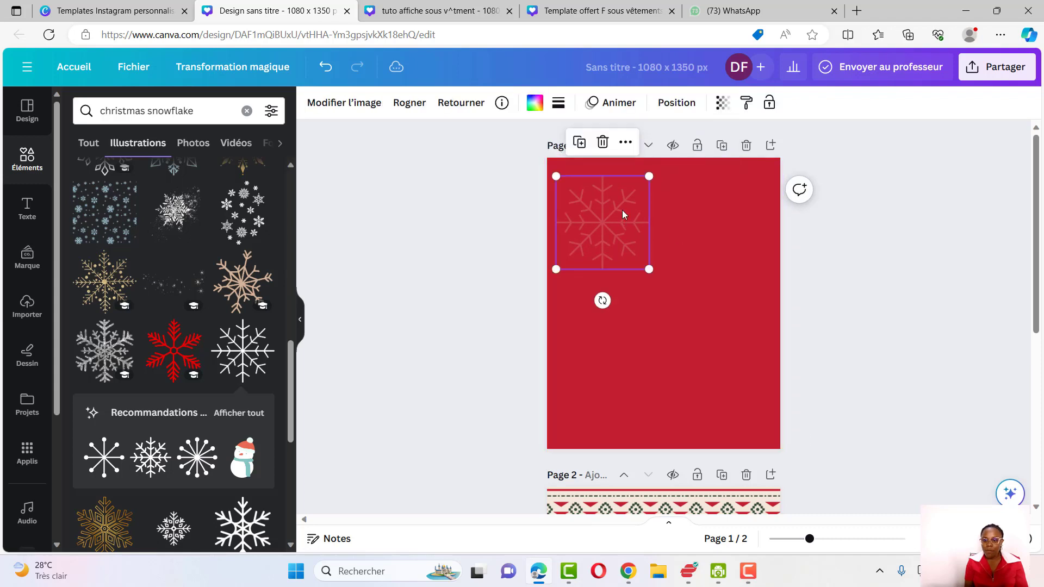
{"action": "left_click", "coordinate": [590, 149]}
{"action": "left_click_drag", "start_coordinate": [618, 223], "coordinate": [723, 313]}
{"action": "left_click", "coordinate": [663, 292]}
{"action": "left_click", "coordinate": [718, 218]}
{"action": "left_click_drag", "start_coordinate": [776, 379], "coordinate": [630, 301]}
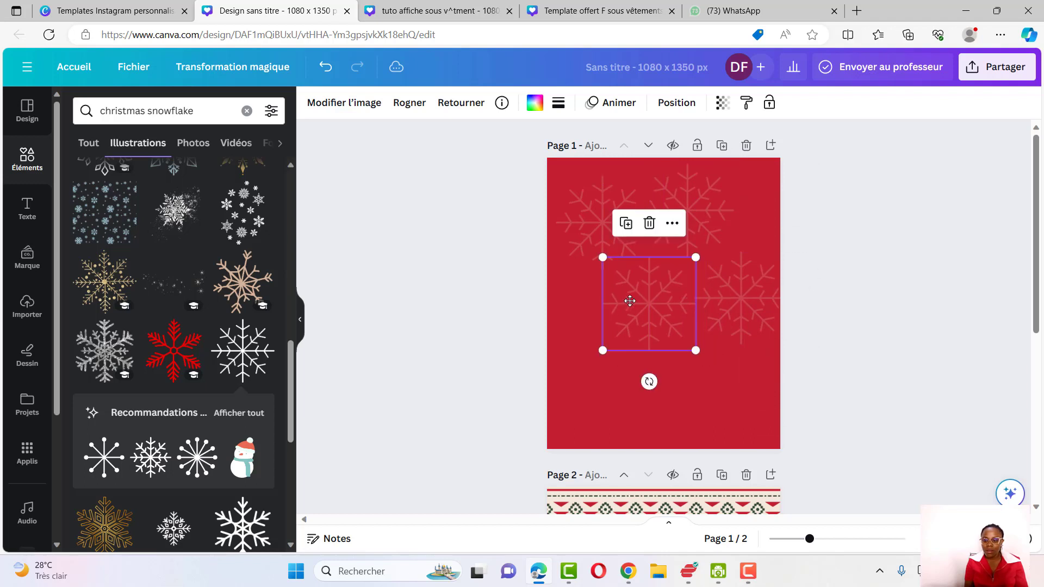
{"action": "left_click_drag", "start_coordinate": [492, 201], "coordinate": [726, 300]}
{"action": "left_click_drag", "start_coordinate": [726, 301], "coordinate": [722, 327]}
{"action": "left_click", "coordinate": [487, 284]}
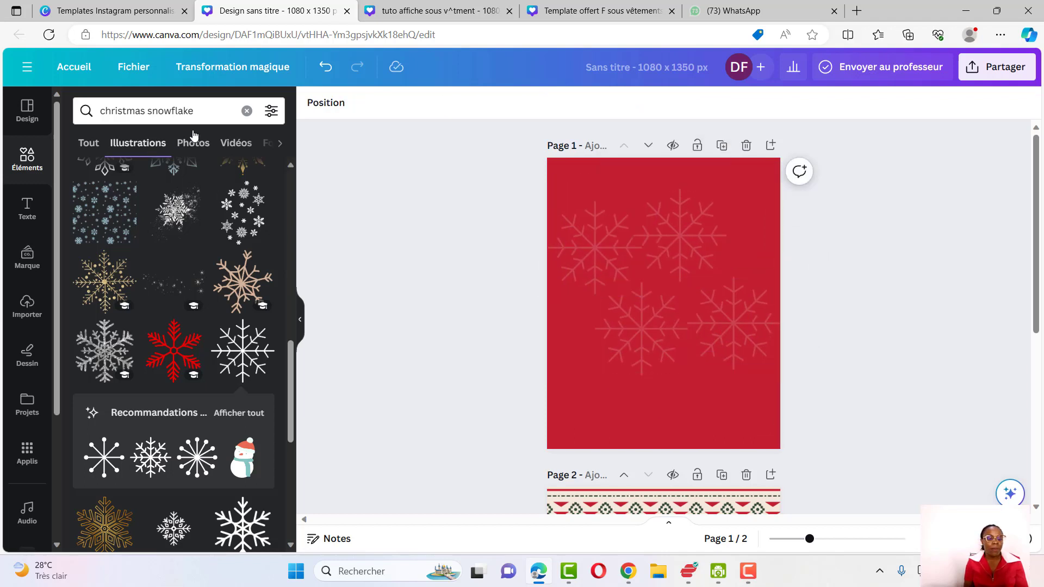
Search the shapes for 'losange forme', add a diamond, and enlarge it over the page's upper right area
{"action": "left_click", "coordinate": [247, 111]}
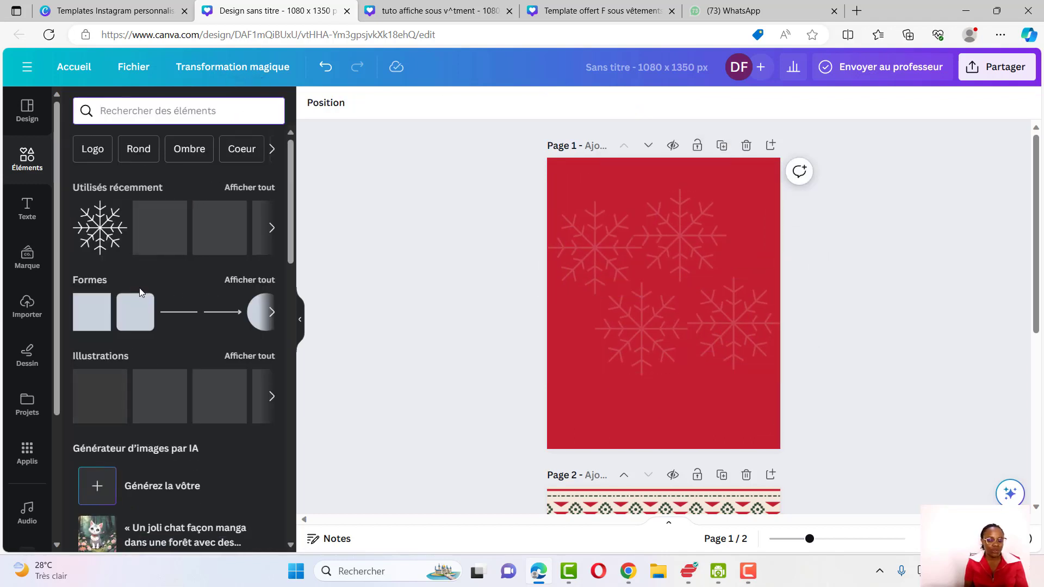
{"action": "left_click", "coordinate": [248, 281]}
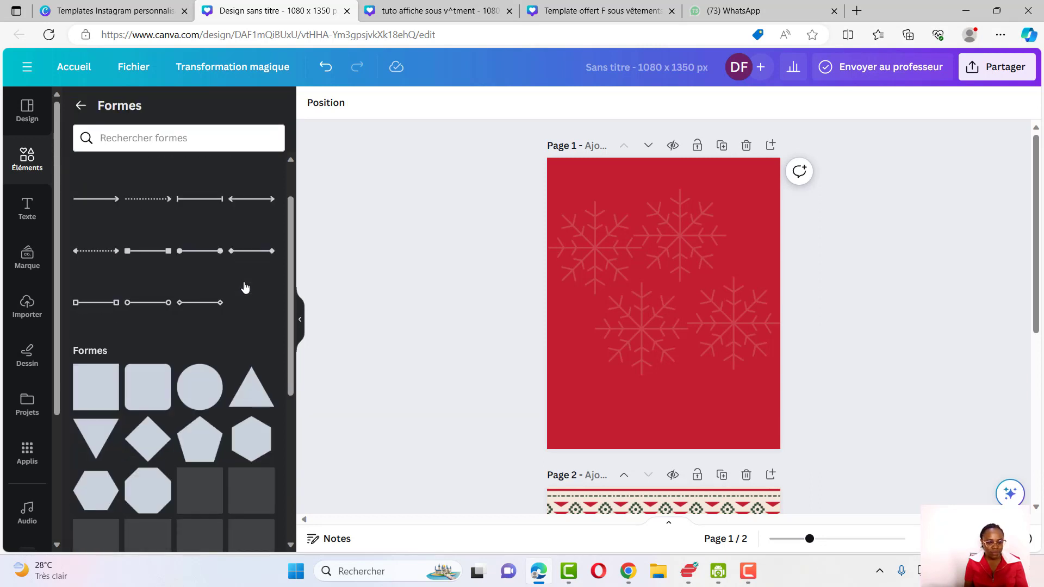
{"action": "scroll", "coordinate": [246, 287], "scroll_direction": "down", "scroll_amount": 6}
{"action": "scroll", "coordinate": [246, 287], "scroll_direction": "up", "scroll_amount": 3}
{"action": "scroll", "coordinate": [133, 268], "scroll_direction": "down", "scroll_amount": 5}
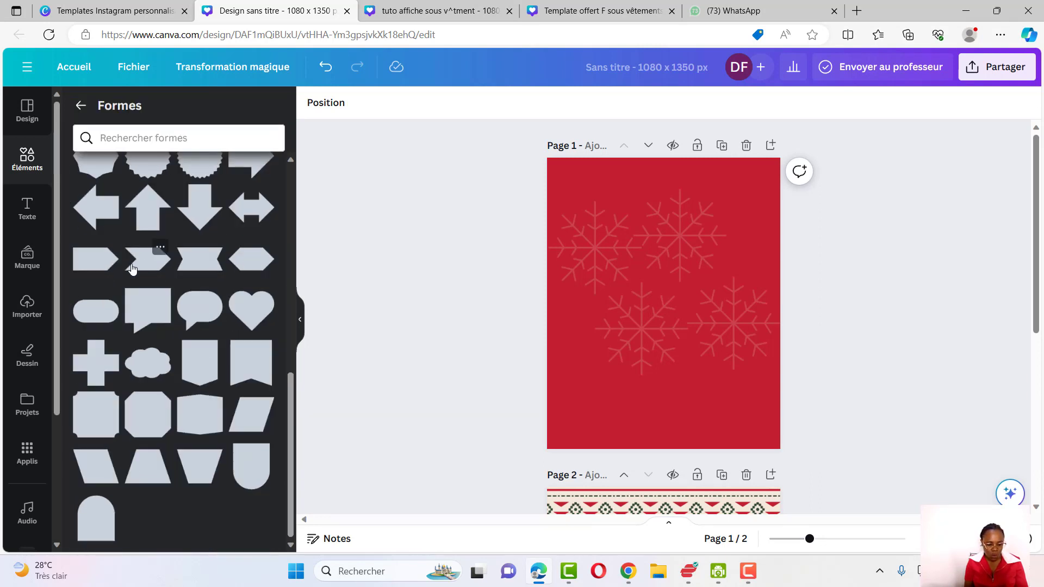
{"action": "scroll", "coordinate": [132, 268], "scroll_direction": "up", "scroll_amount": 5}
{"action": "left_click", "coordinate": [141, 137]}
{"action": "type", "text": "losange forme"}
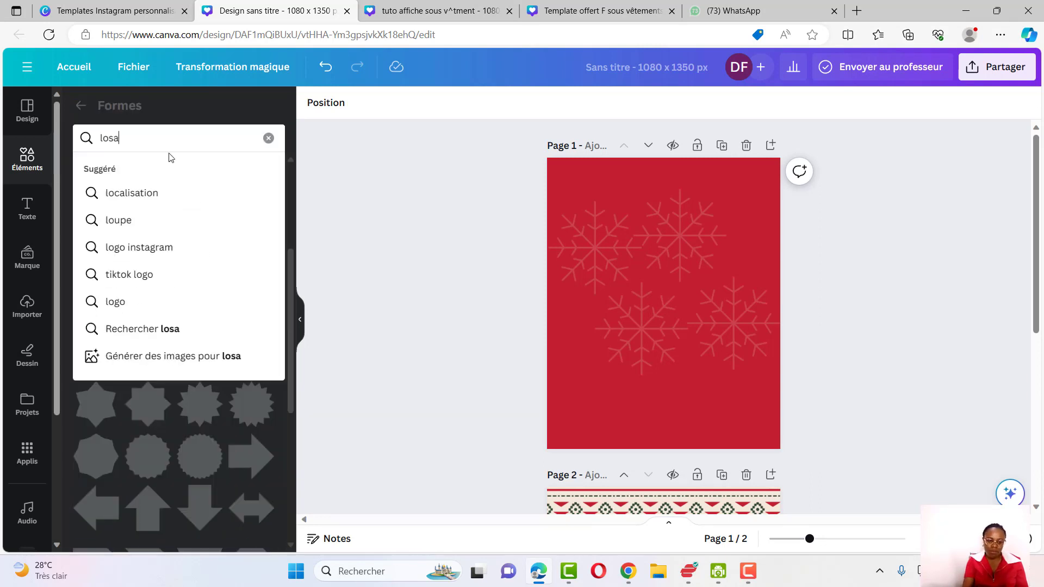
{"action": "key", "text": "Return"}
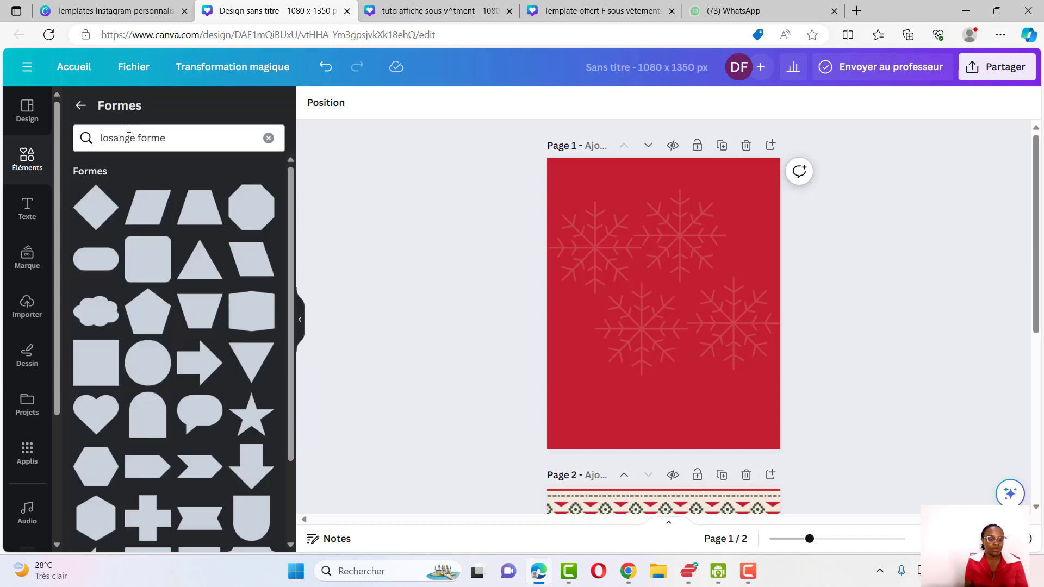
{"action": "left_click", "coordinate": [92, 215]}
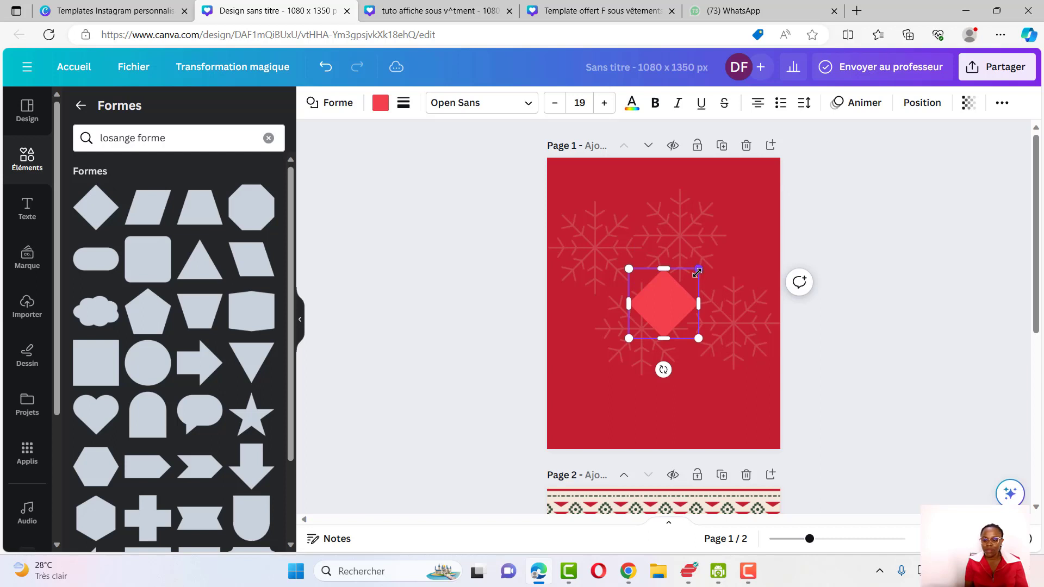
{"action": "left_click_drag", "start_coordinate": [699, 270], "coordinate": [787, 181]}
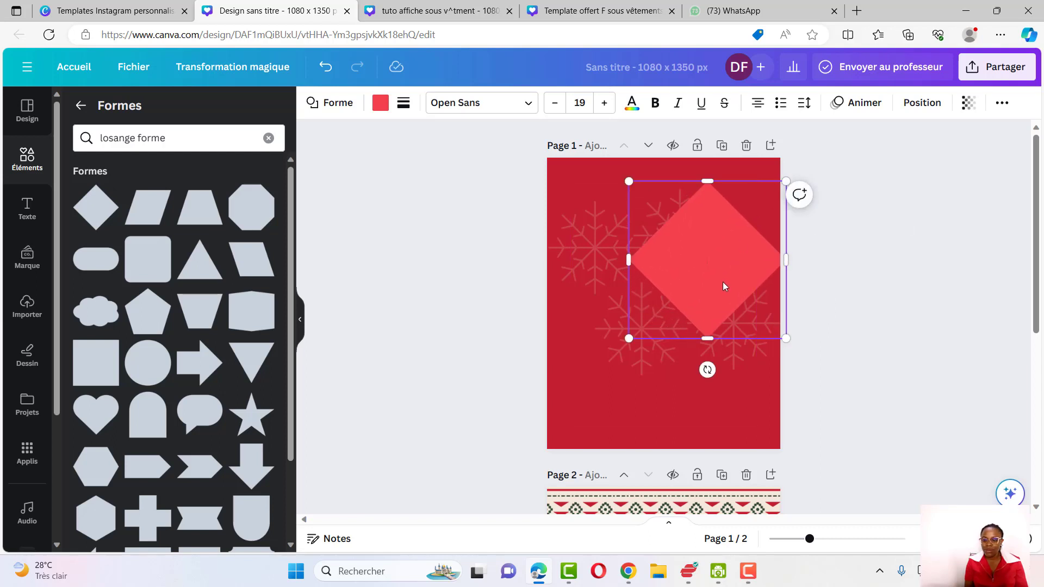
Move the diamond to the upper centre of the page and resize it slightly
{"action": "left_click_drag", "start_coordinate": [715, 267], "coordinate": [662, 289]}
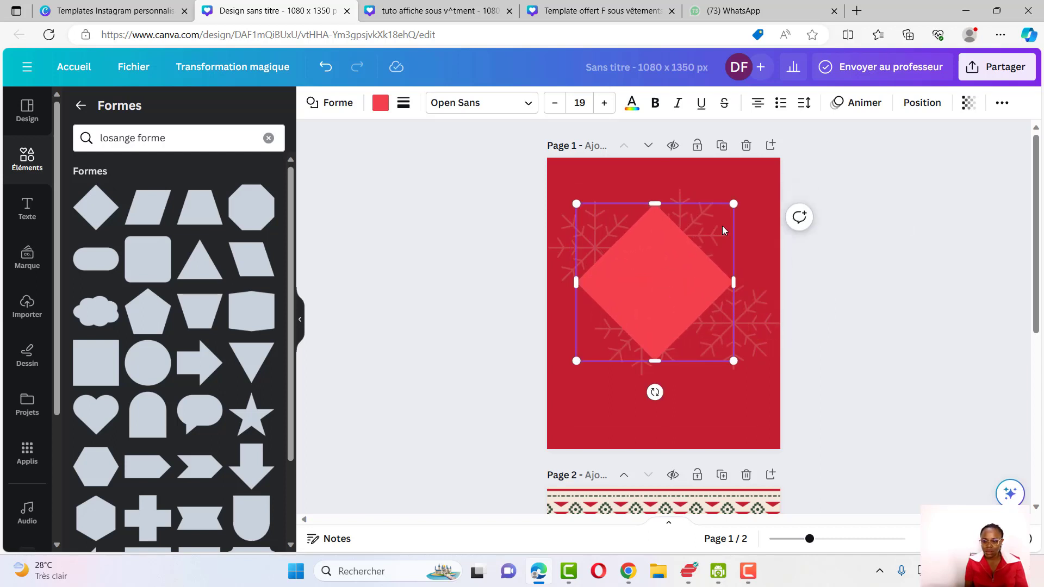
{"action": "left_click_drag", "start_coordinate": [734, 202], "coordinate": [756, 181]}
{"action": "left_click", "coordinate": [768, 211]}
{"action": "left_click", "coordinate": [676, 275]}
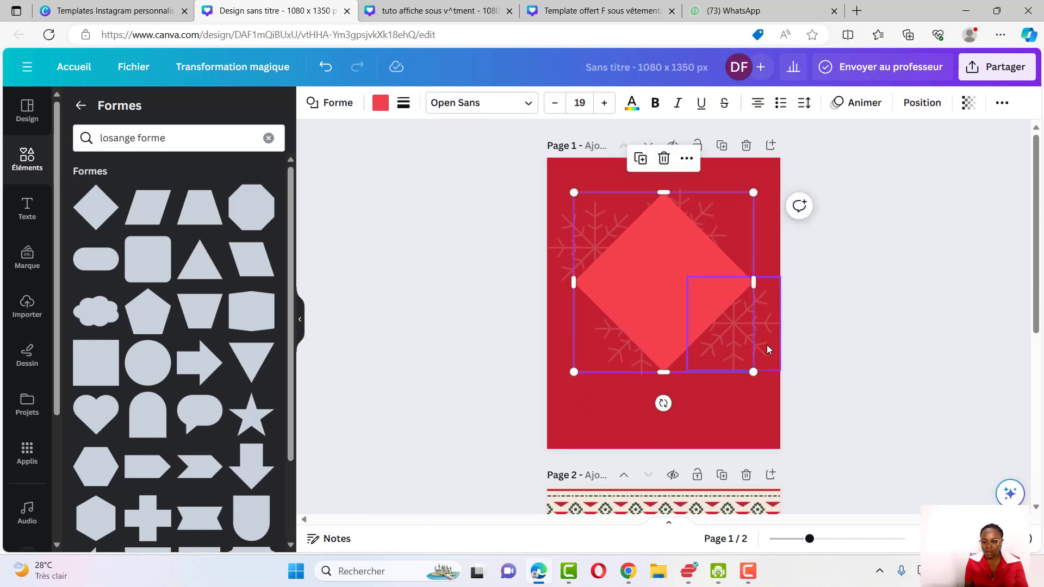
Try to resize the snowflake overlapping the diamond's lower right, undoing the change
{"action": "left_click", "coordinate": [764, 340]}
{"action": "left_click_drag", "start_coordinate": [761, 334], "coordinate": [754, 321]}
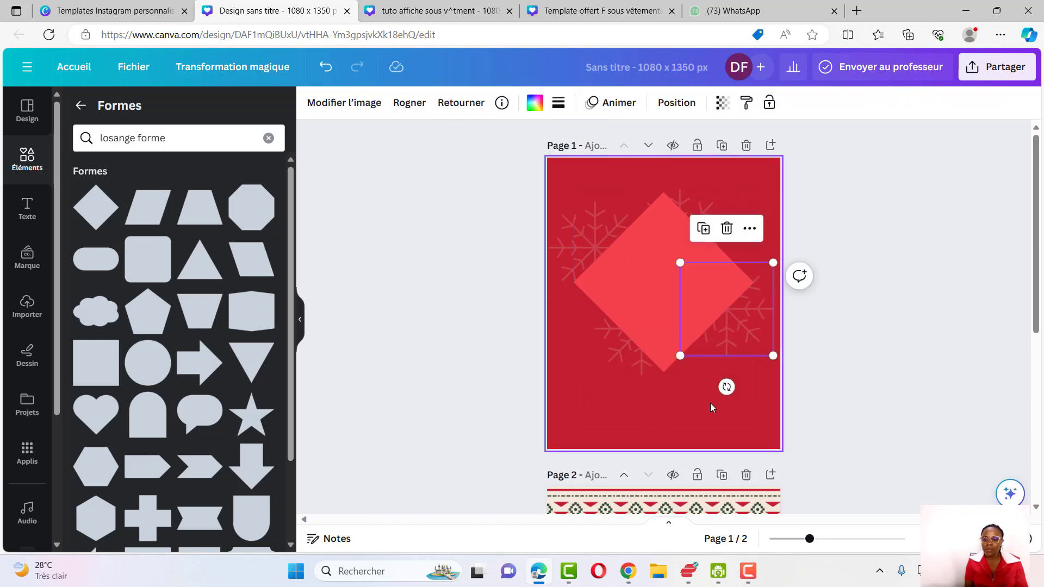
{"action": "left_click", "coordinate": [692, 410]}
{"action": "key", "text": "ctrl+z"}
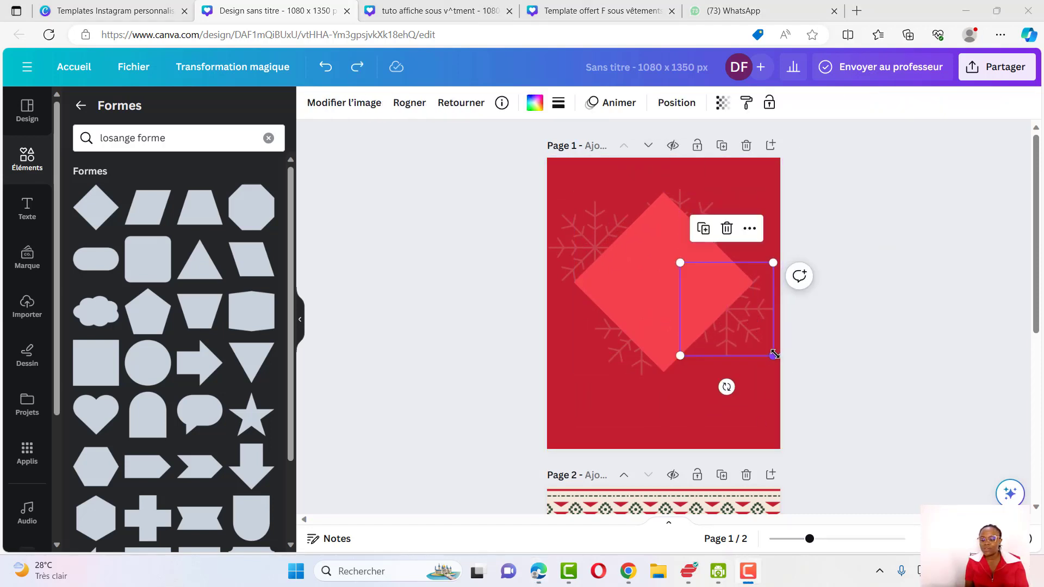
{"action": "left_click_drag", "start_coordinate": [773, 356], "coordinate": [751, 338]}
{"action": "left_click", "coordinate": [746, 339]}
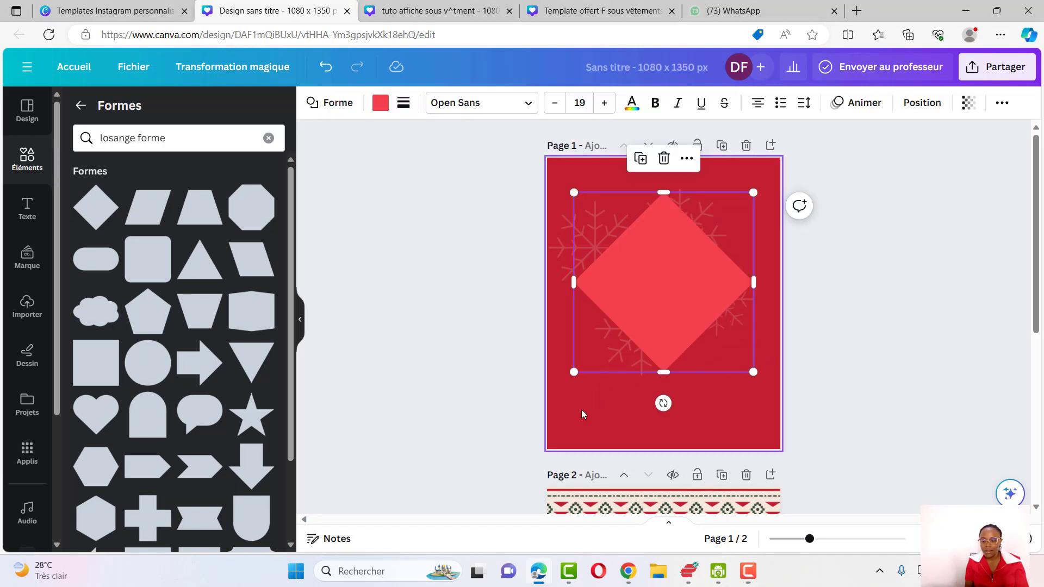
Open the layers list and reorder the snowflakes relative to the diamond, repositioning them around its edges
{"action": "left_click", "coordinate": [923, 104]}
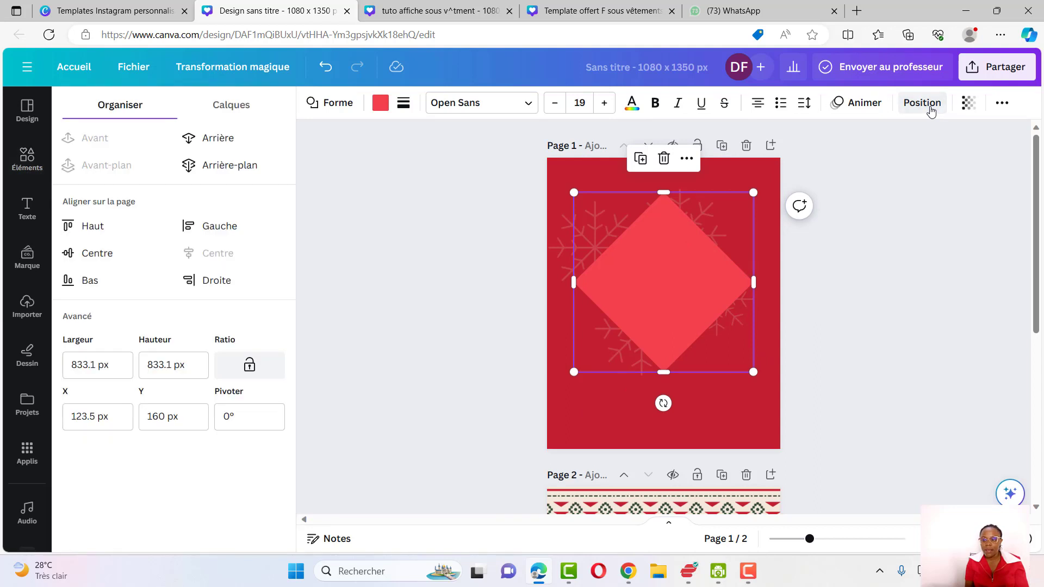
{"action": "left_click", "coordinate": [239, 110]}
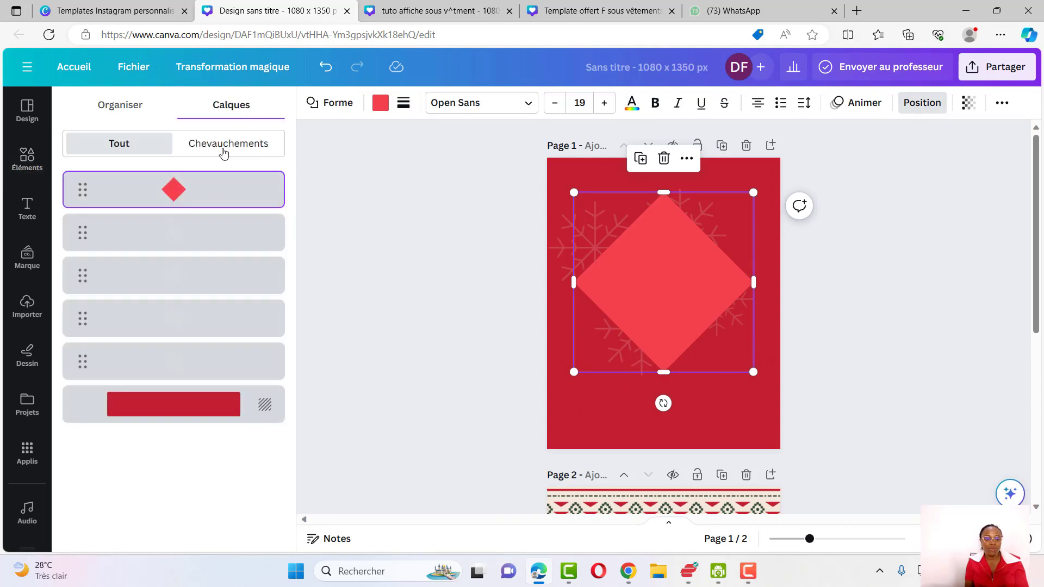
{"action": "left_click", "coordinate": [164, 233]}
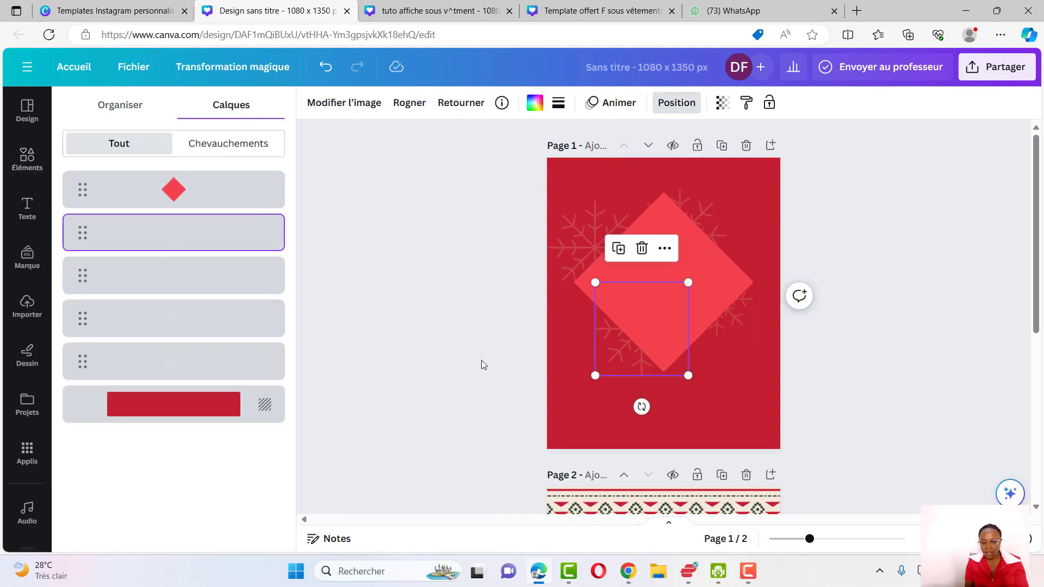
{"action": "left_click_drag", "start_coordinate": [164, 233], "coordinate": [164, 189]}
{"action": "left_click_drag", "start_coordinate": [688, 375], "coordinate": [669, 357]}
{"action": "left_click_drag", "start_coordinate": [636, 323], "coordinate": [672, 350]}
{"action": "left_click_drag", "start_coordinate": [165, 190], "coordinate": [164, 233]}
{"action": "left_click", "coordinate": [648, 275]}
{"action": "left_click_drag", "start_coordinate": [679, 356], "coordinate": [616, 325]}
{"action": "key", "text": "Delete"}
{"action": "left_click_drag", "start_coordinate": [563, 303], "coordinate": [576, 282]}
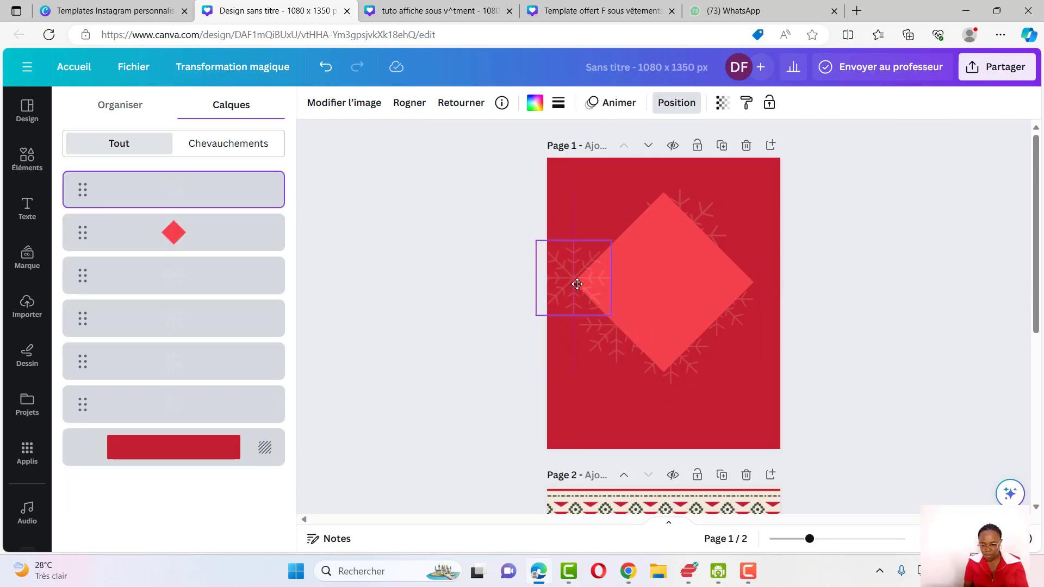
{"action": "left_click_drag", "start_coordinate": [164, 190], "coordinate": [164, 234]}
{"action": "left_click_drag", "start_coordinate": [560, 258], "coordinate": [581, 243]}
Duplicate a snowflake beside the diamond and move the diamond's layer to the top of the stack
{"action": "left_click", "coordinate": [726, 188]}
{"action": "left_click", "coordinate": [401, 102]}
{"action": "key", "text": "ctrl+d"}
{"action": "left_click_drag", "start_coordinate": [712, 226], "coordinate": [739, 232]}
{"action": "left_click_drag", "start_coordinate": [266, 239], "coordinate": [268, 210]}
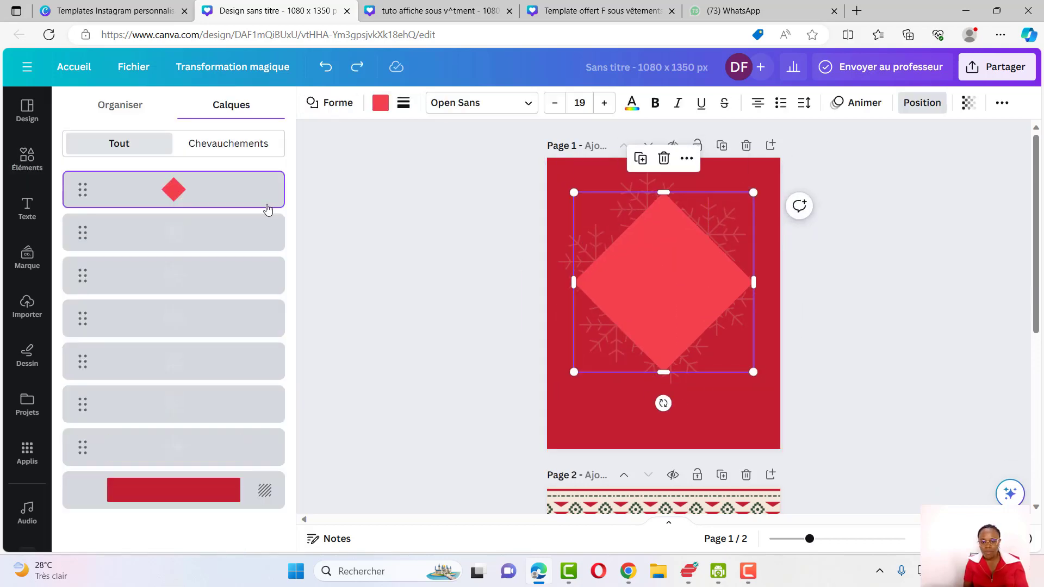
{"action": "left_click", "coordinate": [597, 329]}
{"action": "left_click_drag", "start_coordinate": [164, 275], "coordinate": [164, 190]}
{"action": "left_click_drag", "start_coordinate": [595, 325], "coordinate": [592, 322]}
{"action": "left_click_drag", "start_coordinate": [164, 275], "coordinate": [164, 190]}
{"action": "left_click_drag", "start_coordinate": [590, 320], "coordinate": [588, 317]}
{"action": "left_click_drag", "start_coordinate": [588, 317], "coordinate": [584, 311]}
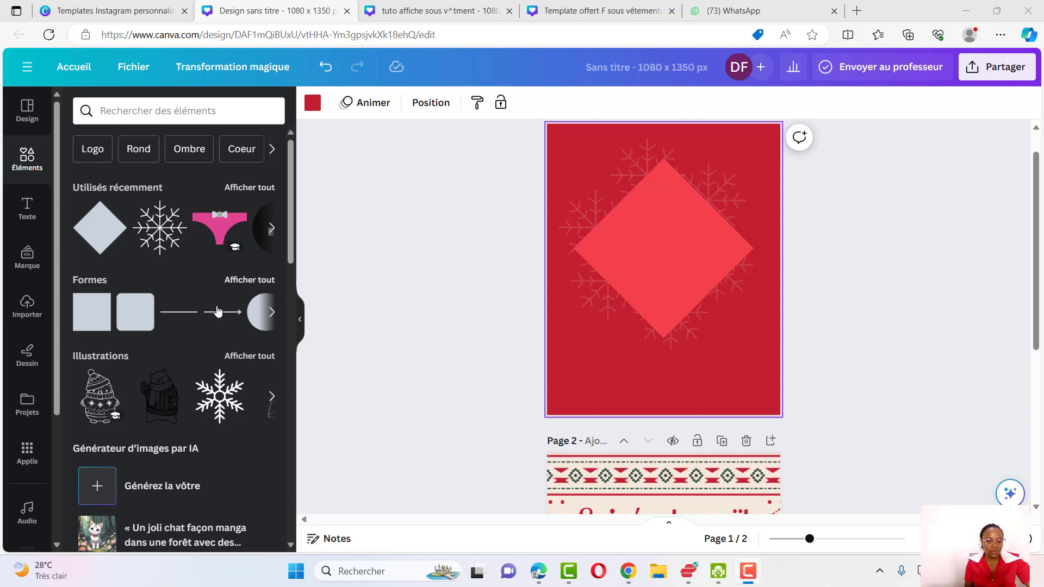
Search elements again for 'christmas snowflake' and browse the illustration results
{"action": "left_click", "coordinate": [134, 113]}
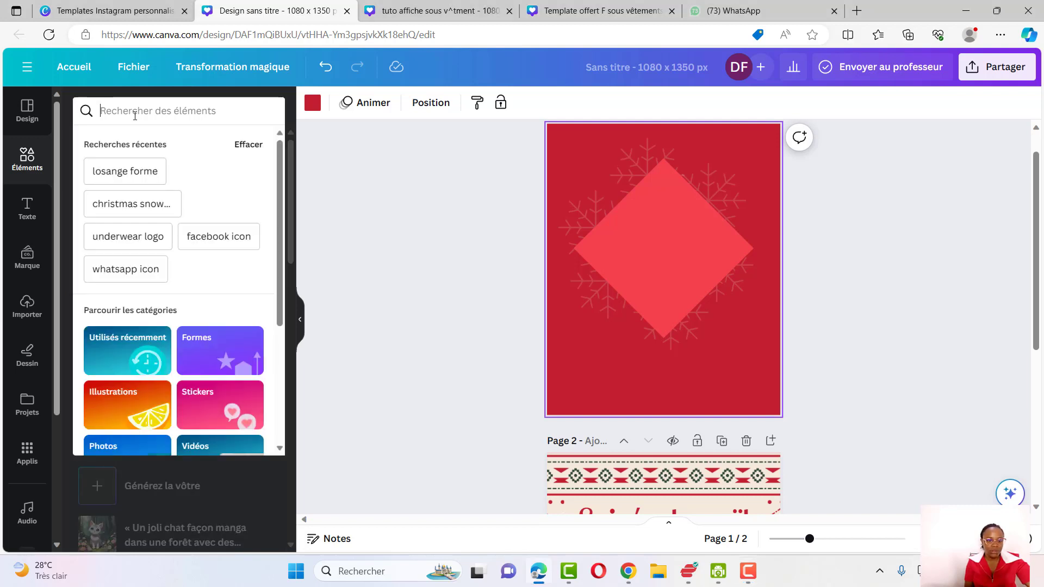
{"action": "left_click", "coordinate": [133, 208]}
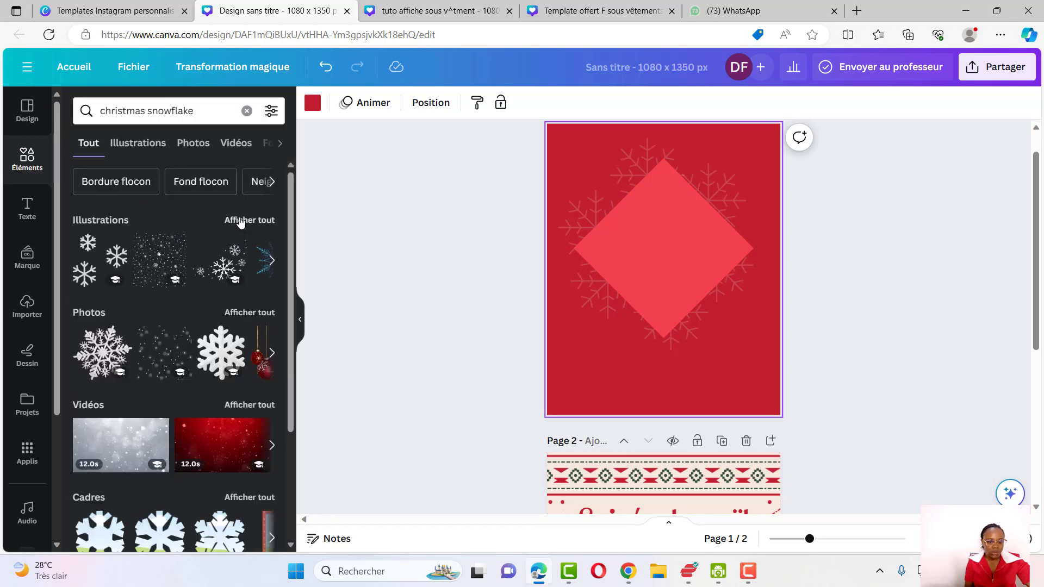
{"action": "left_click", "coordinate": [242, 314]}
{"action": "left_click", "coordinate": [109, 145]}
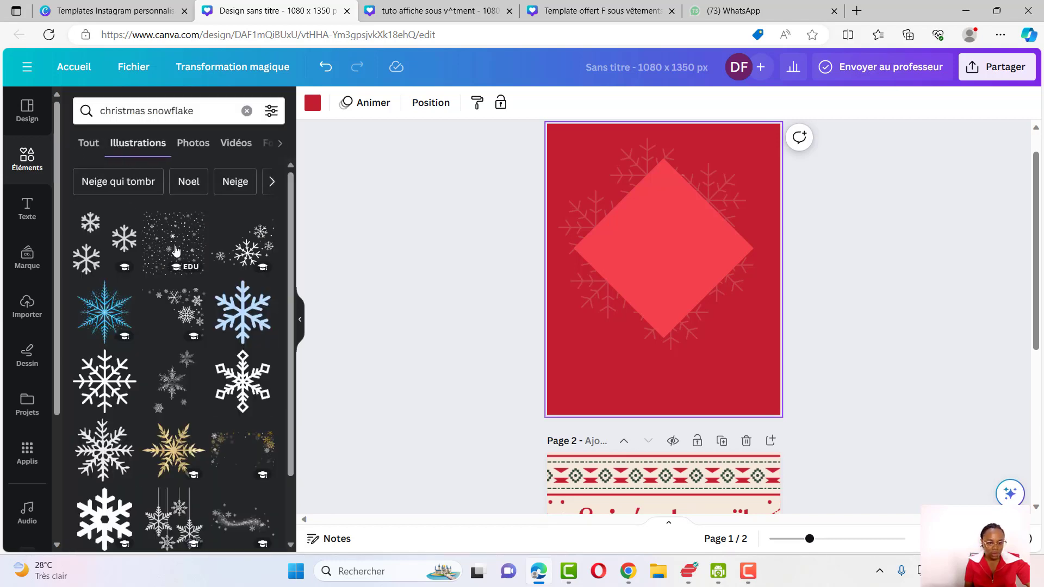
{"action": "scroll", "coordinate": [175, 250], "scroll_direction": "down", "scroll_amount": 15}
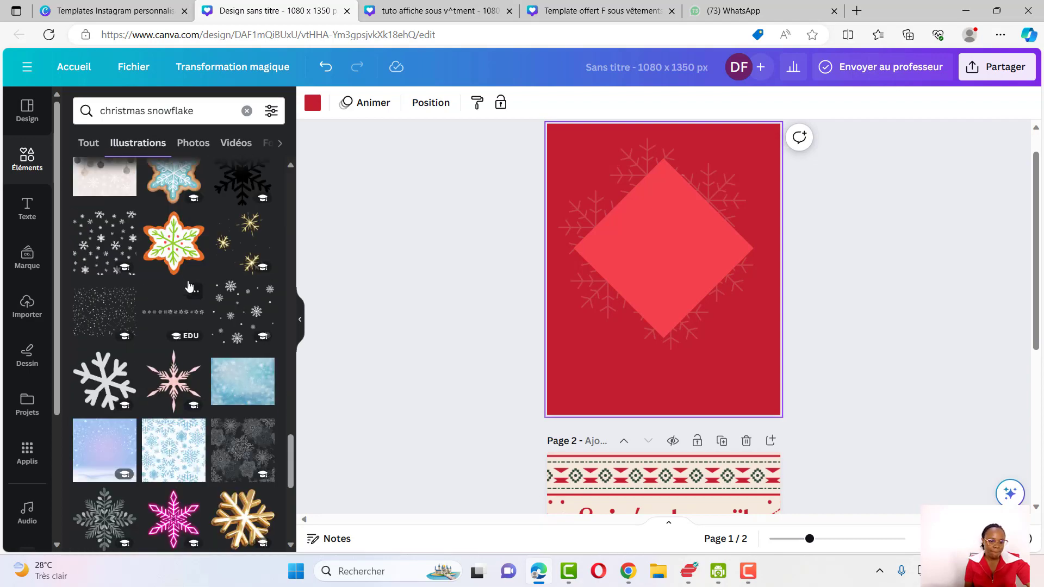
{"action": "scroll", "coordinate": [189, 286], "scroll_direction": "down", "scroll_amount": 10}
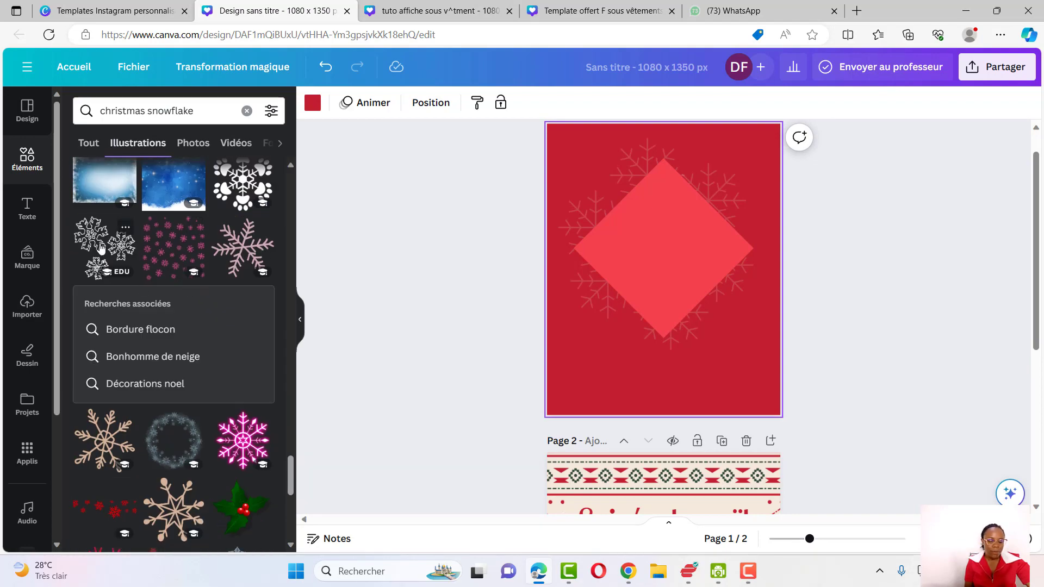
{"action": "scroll", "coordinate": [101, 248], "scroll_direction": "up", "scroll_amount": 1}
{"action": "scroll", "coordinate": [102, 248], "scroll_direction": "down", "scroll_amount": 1}
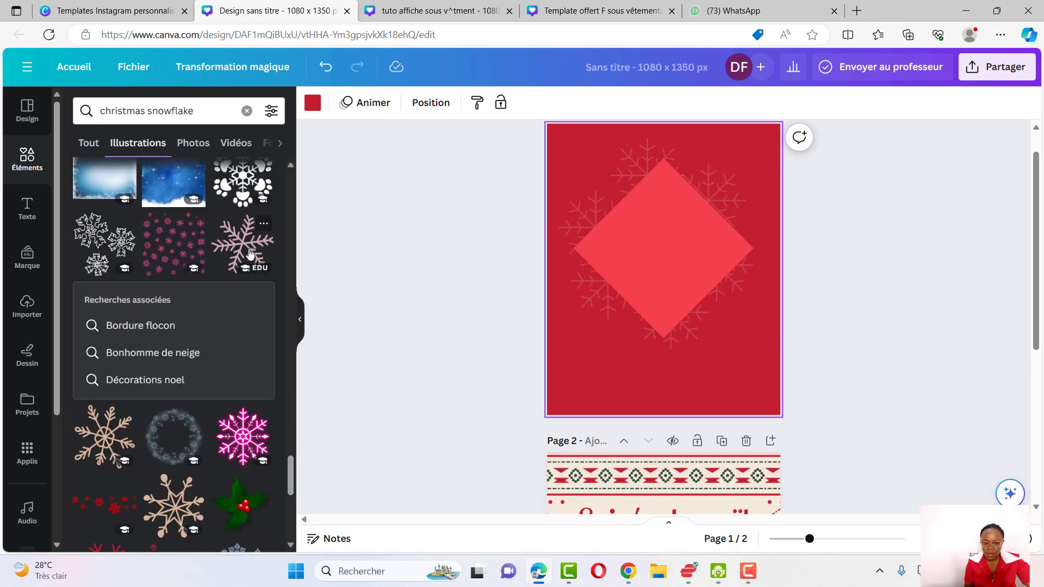
{"action": "scroll", "coordinate": [250, 253], "scroll_direction": "down", "scroll_amount": 10}
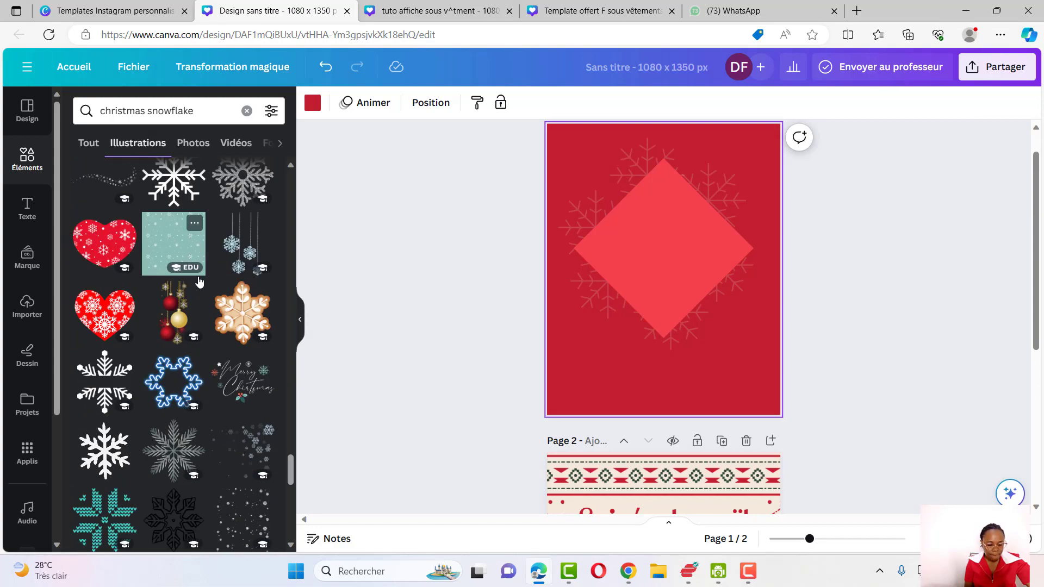
{"action": "scroll", "coordinate": [164, 304], "scroll_direction": "down", "scroll_amount": 10}
Filter the illustrations to free items only and add a scattered snowflakes illustration to the page
{"action": "left_click", "coordinate": [270, 110]}
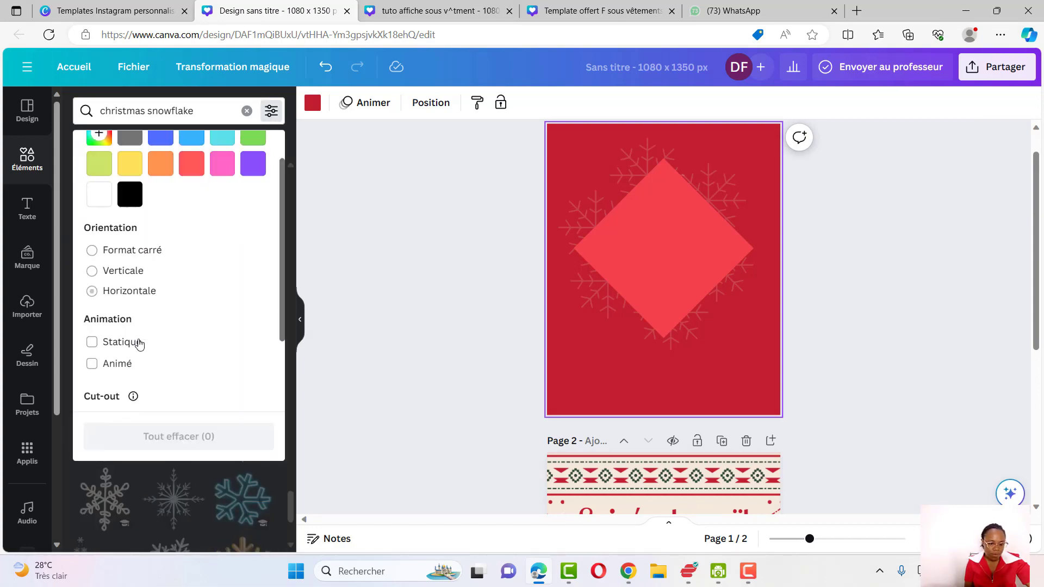
{"action": "scroll", "coordinate": [139, 344], "scroll_direction": "down", "scroll_amount": 2}
{"action": "left_click", "coordinate": [125, 372]}
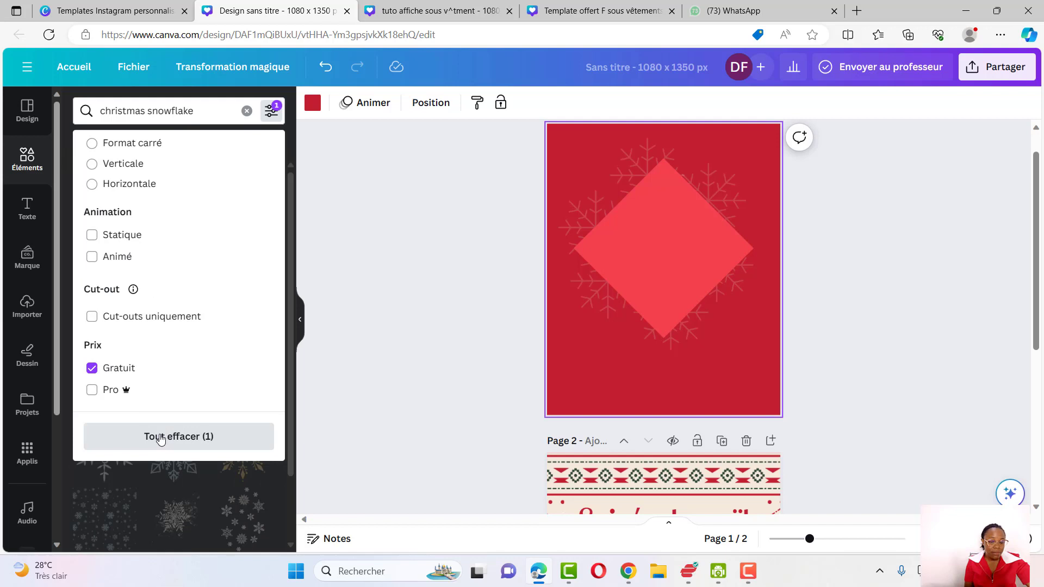
{"action": "left_click", "coordinate": [337, 303]}
{"action": "scroll", "coordinate": [178, 315], "scroll_direction": "down", "scroll_amount": 3}
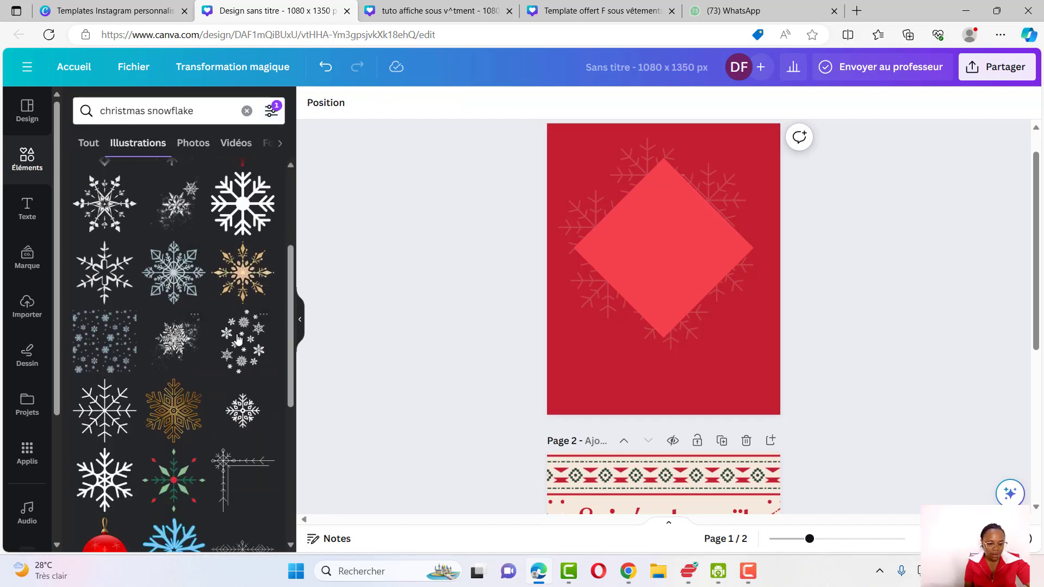
{"action": "left_click", "coordinate": [239, 342]}
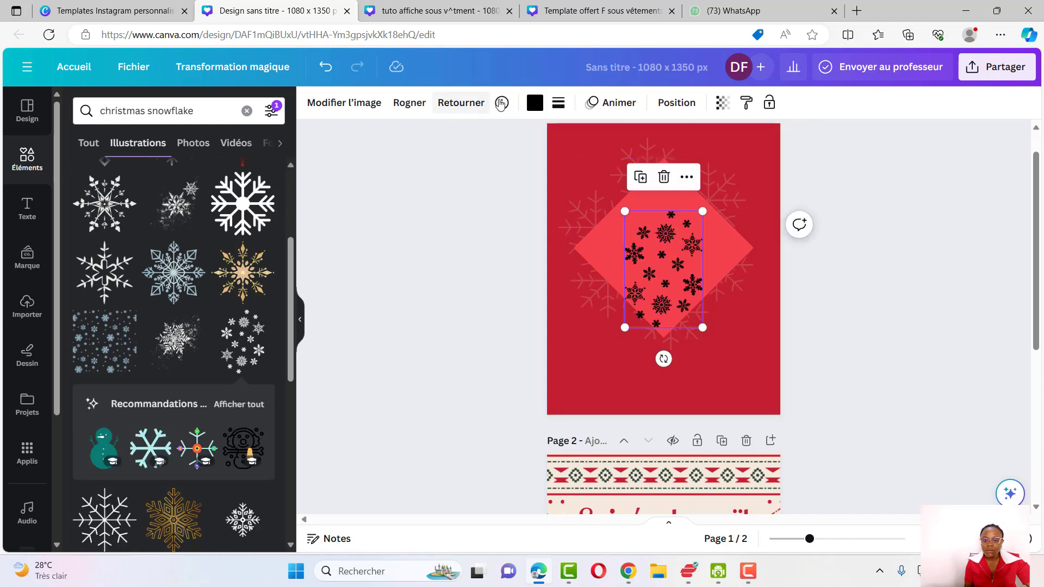
Recolour the scattered snowflakes white and set their transparency to 15
{"action": "left_click", "coordinate": [535, 103]}
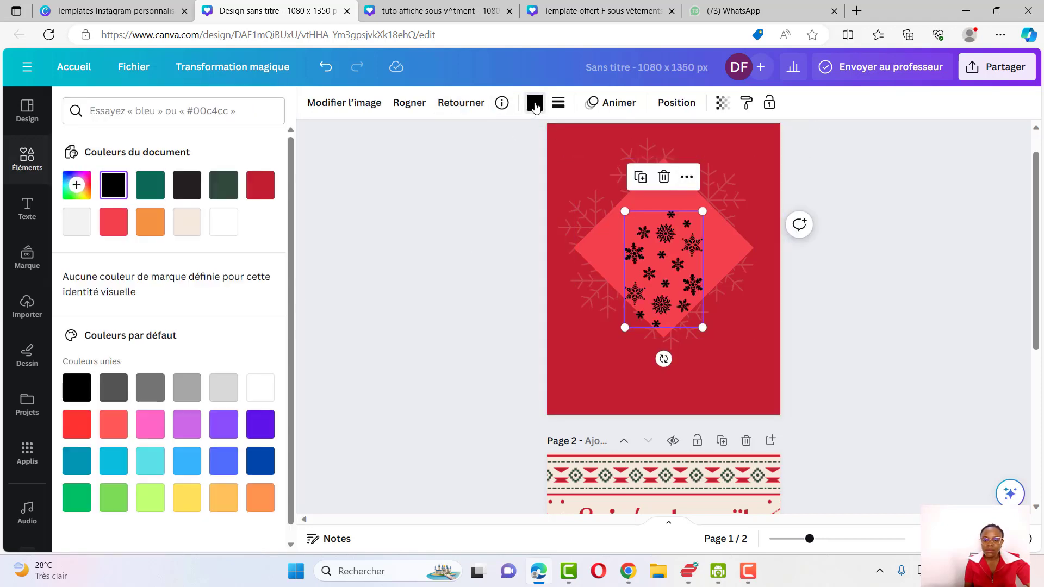
{"action": "left_click", "coordinate": [225, 223]}
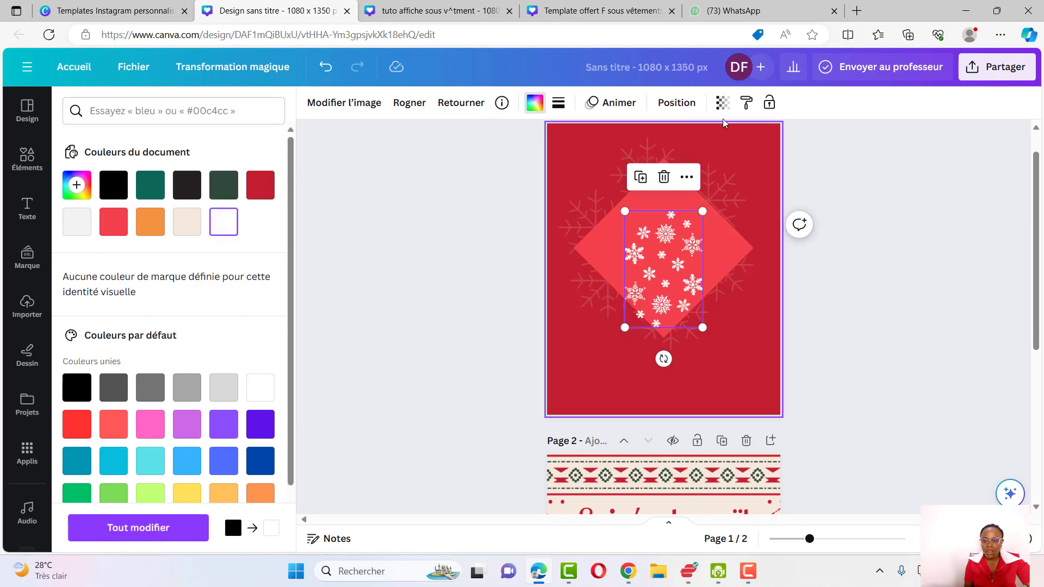
{"action": "left_click", "coordinate": [723, 103]}
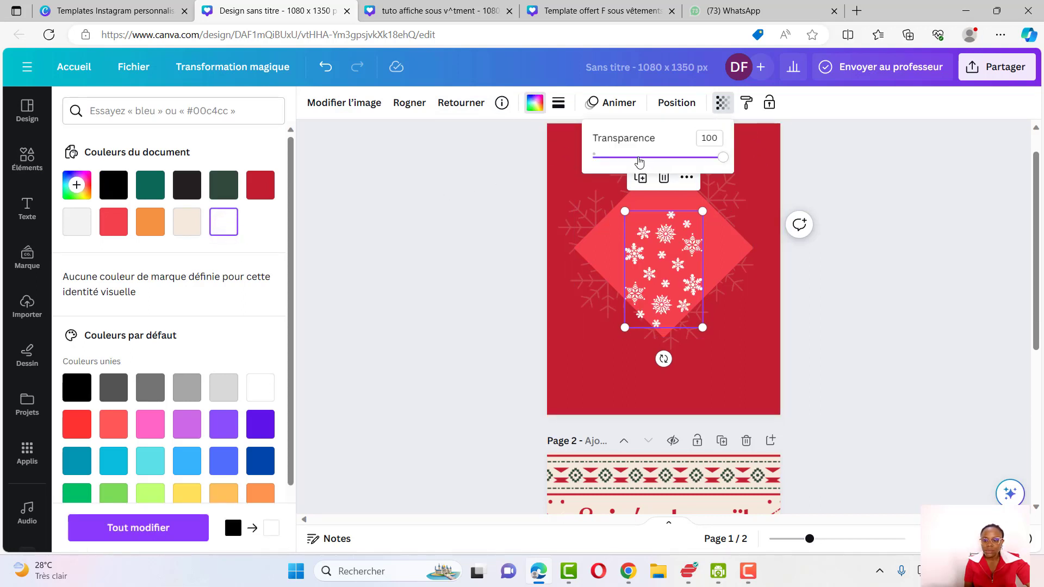
{"action": "left_click_drag", "start_coordinate": [623, 158], "coordinate": [614, 160]}
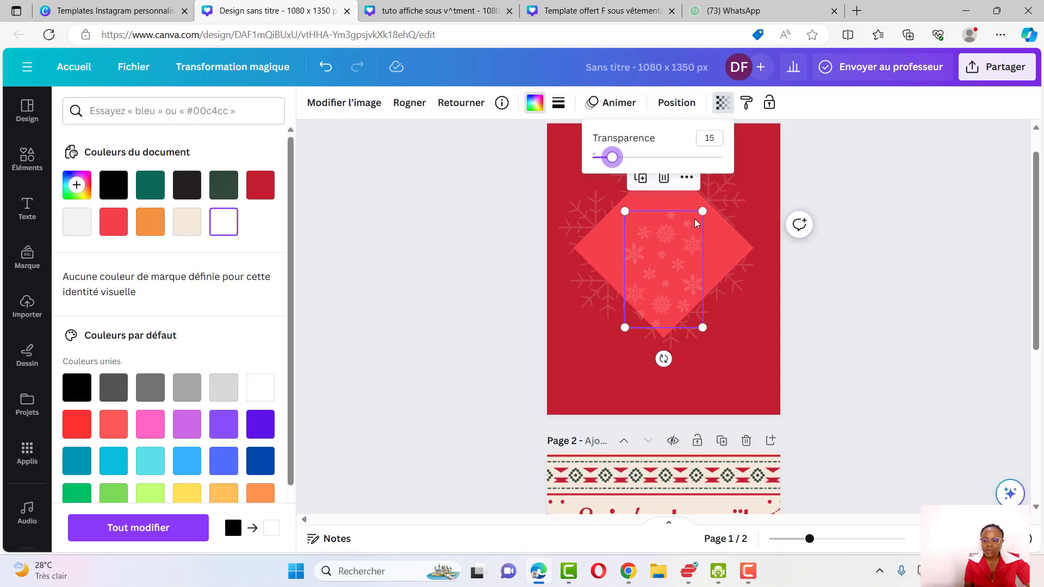
Tilt and enlarge the scattered snowflakes and place them along the page's lower edge
{"action": "left_click_drag", "start_coordinate": [701, 212], "coordinate": [566, 349]}
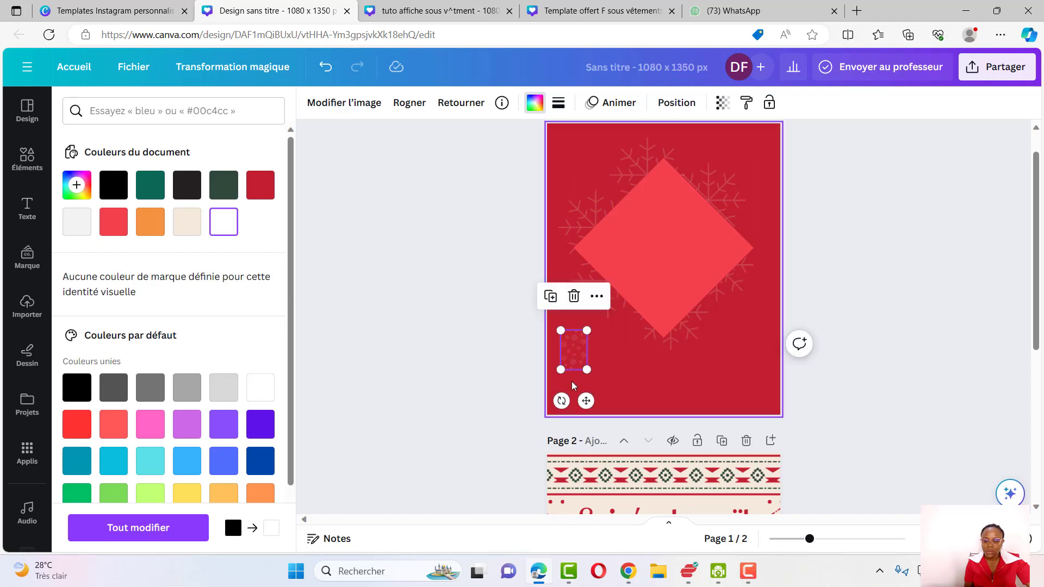
{"action": "left_click_drag", "start_coordinate": [558, 403], "coordinate": [553, 401]}
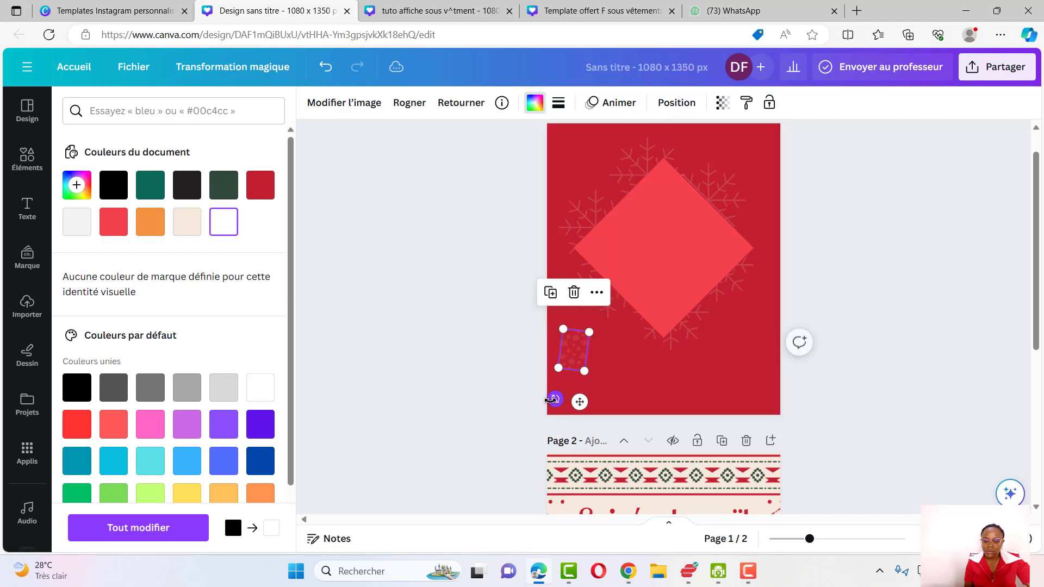
{"action": "left_click_drag", "start_coordinate": [589, 331], "coordinate": [596, 324]}
{"action": "left_click_drag", "start_coordinate": [590, 372], "coordinate": [518, 431]}
{"action": "left_click", "coordinate": [540, 282]}
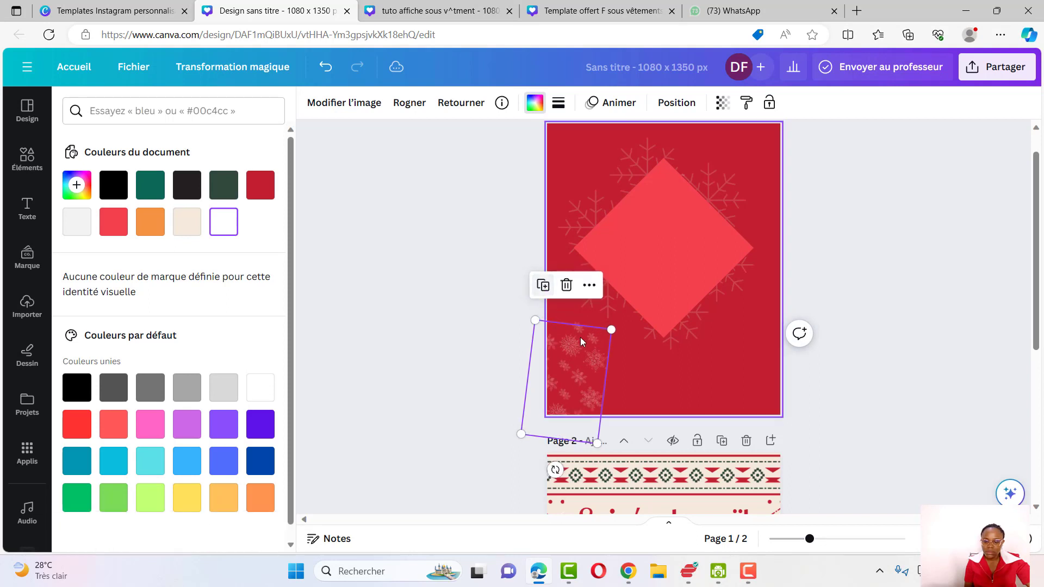
{"action": "left_click_drag", "start_coordinate": [579, 396], "coordinate": [664, 414]}
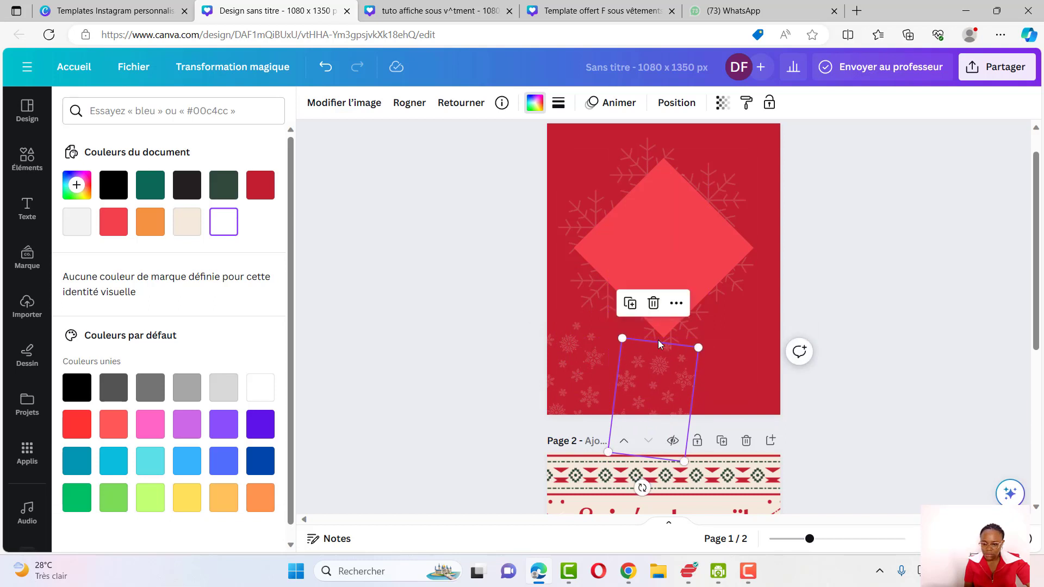
{"action": "left_click_drag", "start_coordinate": [658, 343], "coordinate": [750, 364]}
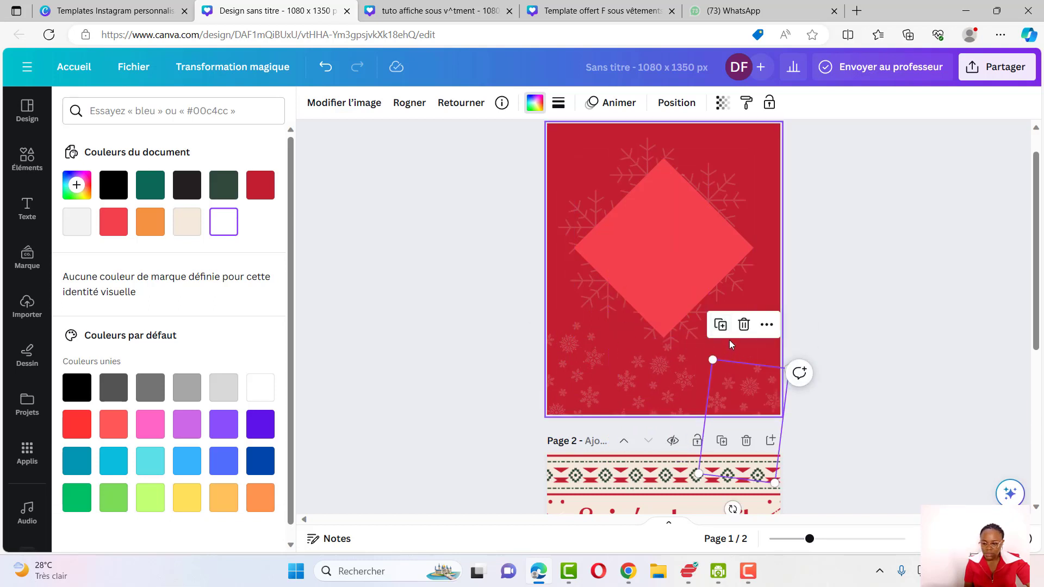
Duplicate the scattered snowflakes twice, shrink the copies and scatter them over the lower page
{"action": "left_click", "coordinate": [720, 324]}
{"action": "left_click_drag", "start_coordinate": [739, 392], "coordinate": [737, 318]}
{"action": "left_click_drag", "start_coordinate": [701, 405], "coordinate": [735, 332]}
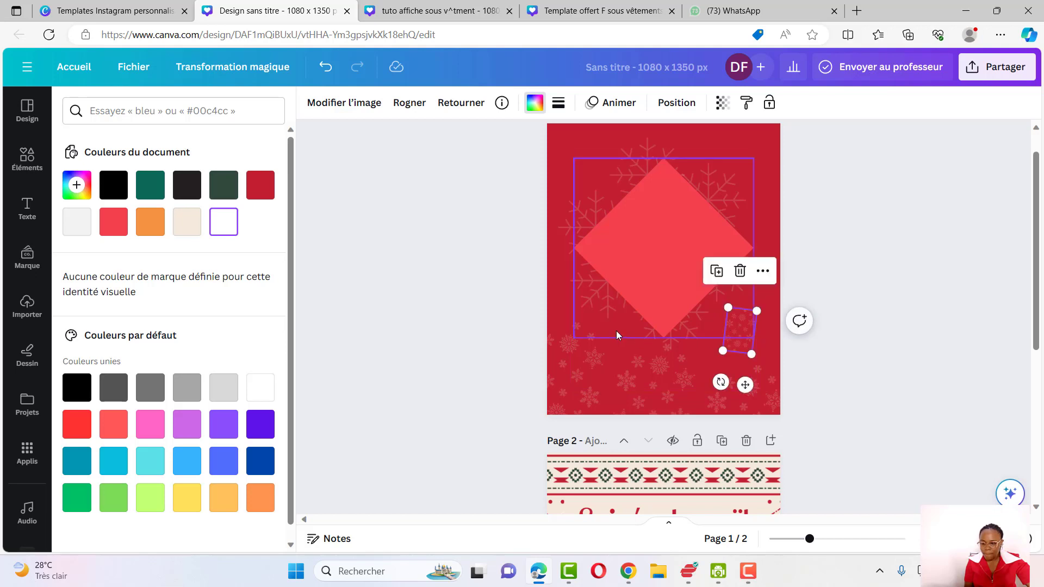
{"action": "left_click", "coordinate": [716, 271]}
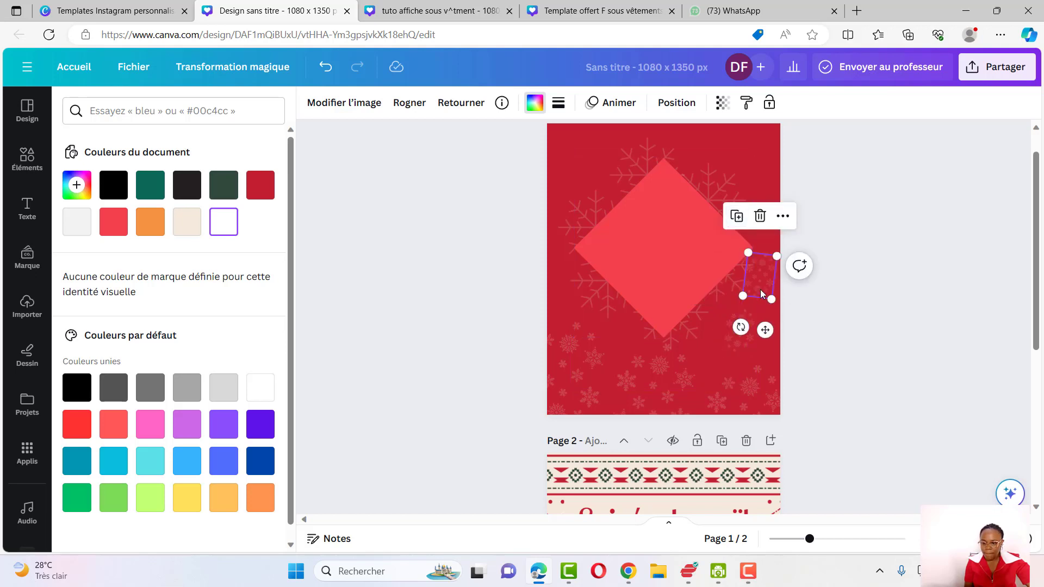
{"action": "left_click_drag", "start_coordinate": [762, 268], "coordinate": [620, 335]}
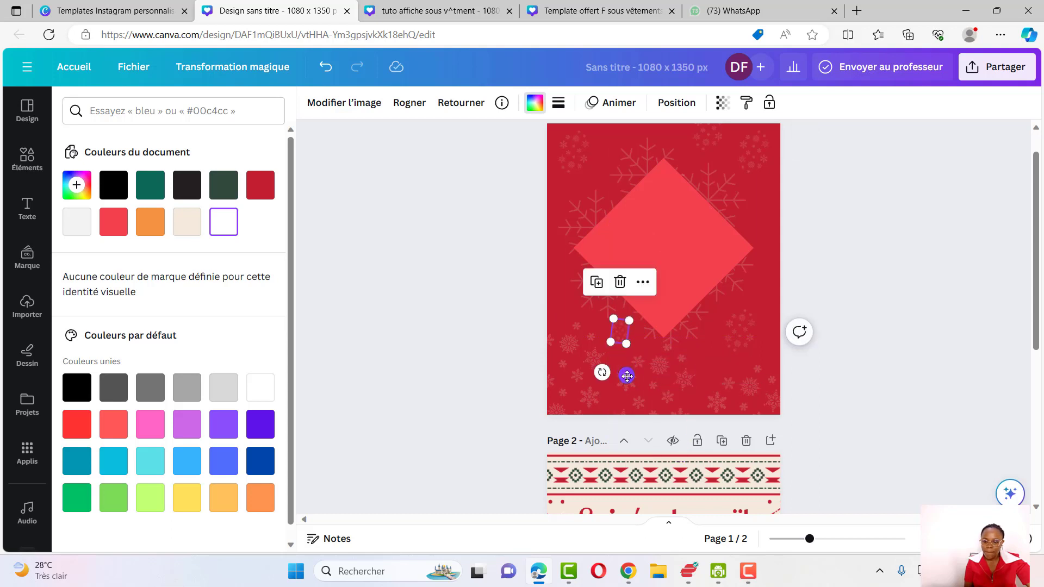
{"action": "left_click_drag", "start_coordinate": [627, 375], "coordinate": [724, 409]}
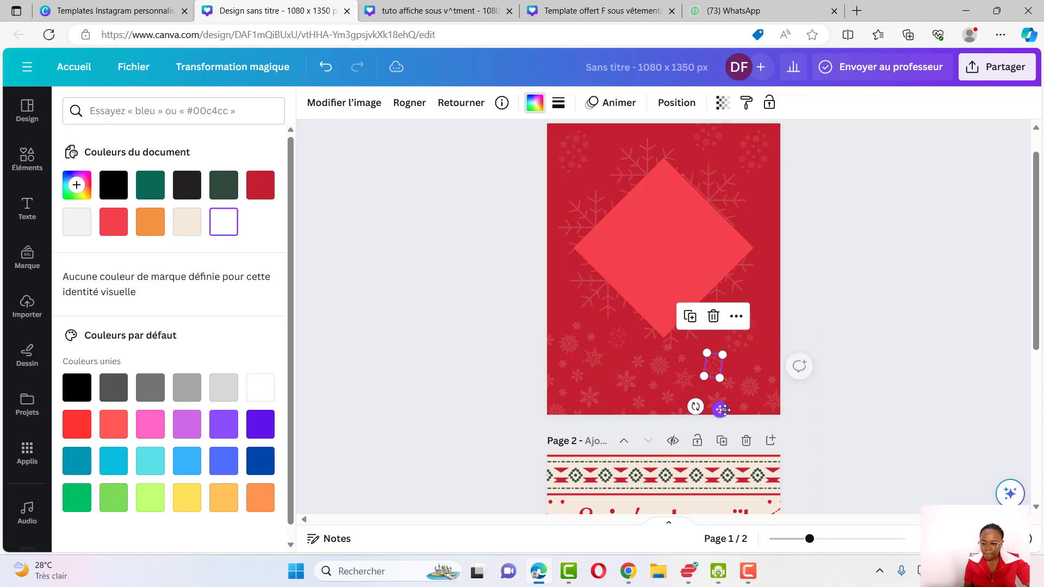
Duplicate the small snowflake twice more and place the copies near the upper right and top of the page
{"action": "left_click", "coordinate": [691, 316]}
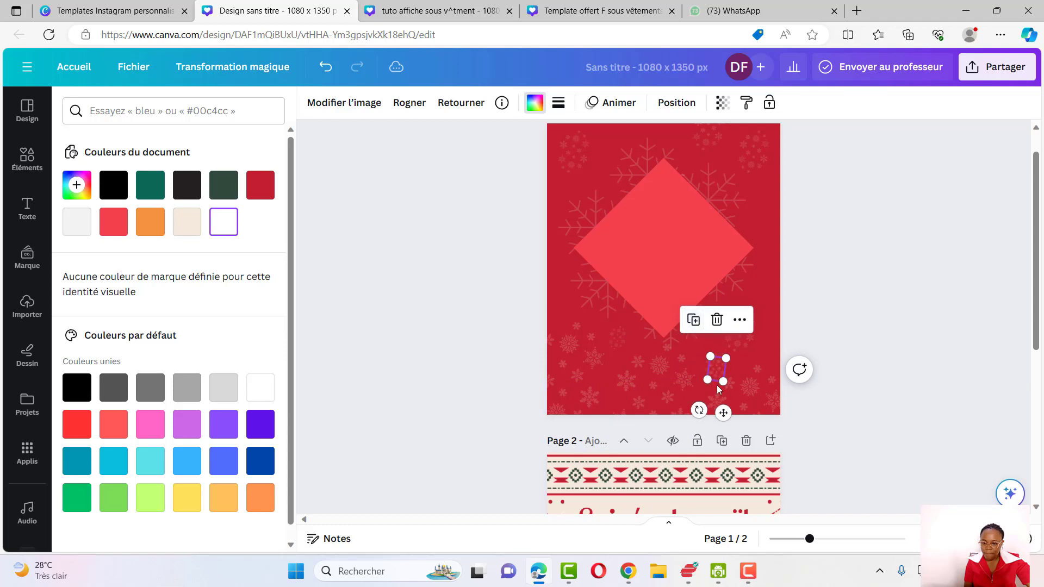
{"action": "left_click_drag", "start_coordinate": [724, 412], "coordinate": [768, 267]}
{"action": "left_click", "coordinate": [534, 233]}
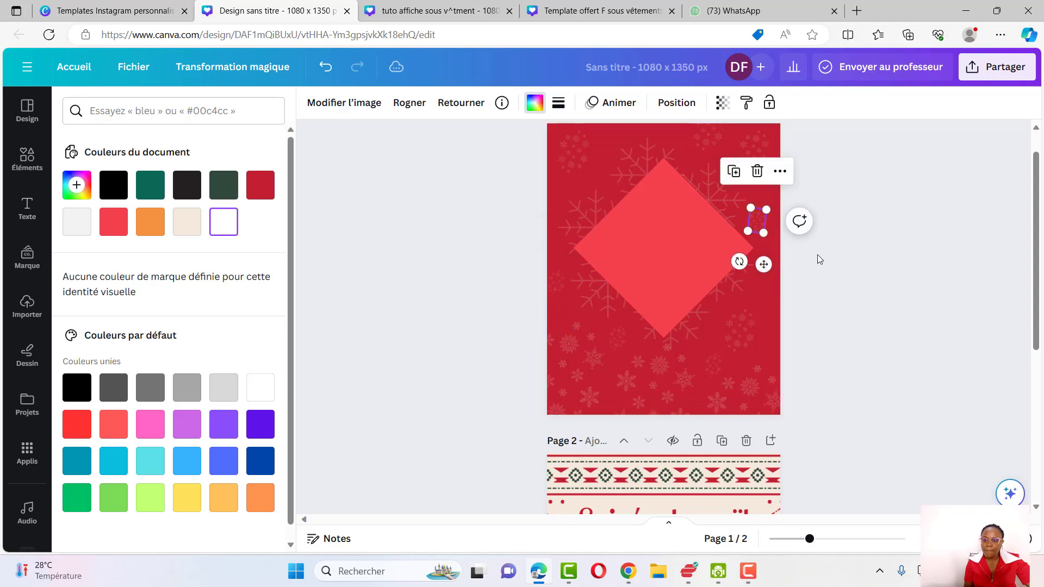
{"action": "left_click", "coordinate": [738, 174]}
{"action": "left_click_drag", "start_coordinate": [770, 281], "coordinate": [629, 168]}
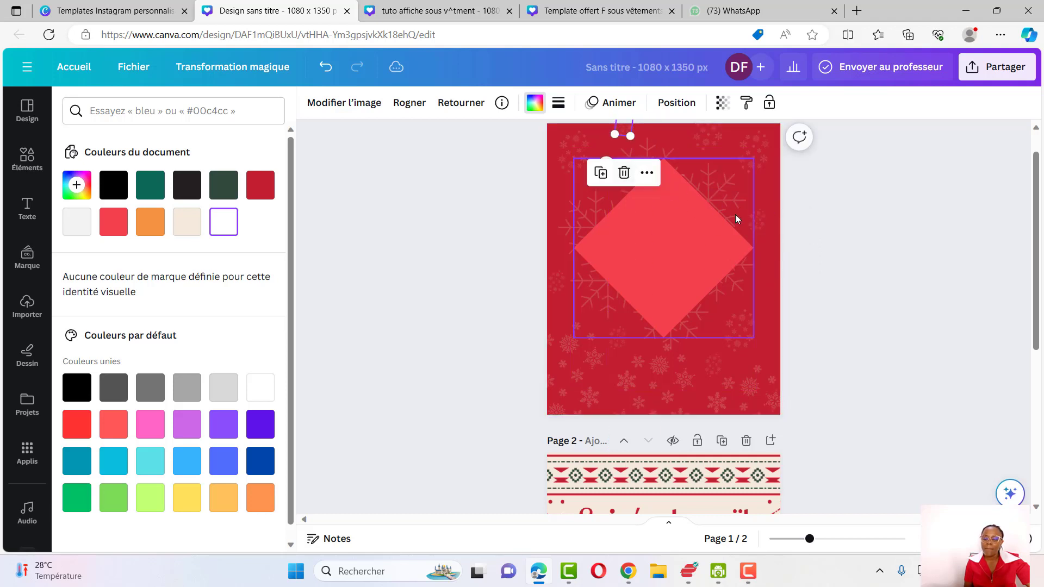
{"action": "left_click", "coordinate": [762, 269]}
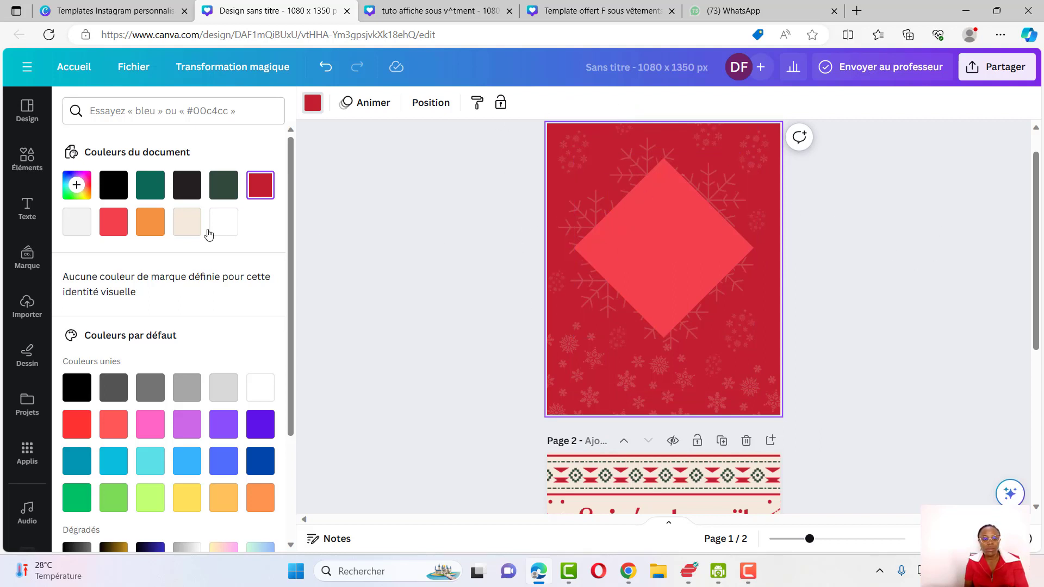
Duplicate the diamond shape, shrink the copy and centre it over the original diamond
{"action": "left_click", "coordinate": [21, 164]}
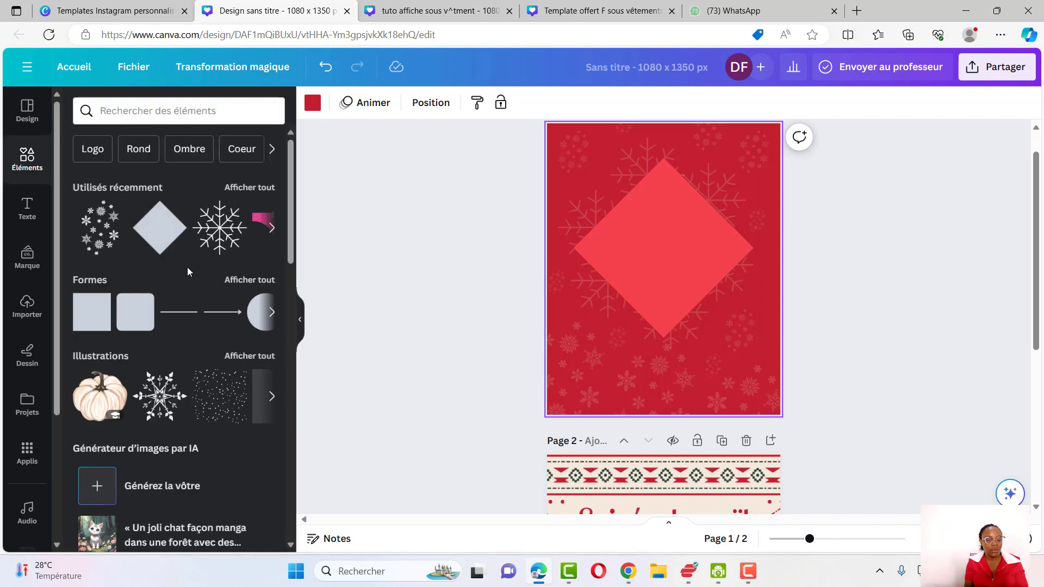
{"action": "left_click", "coordinate": [638, 249]}
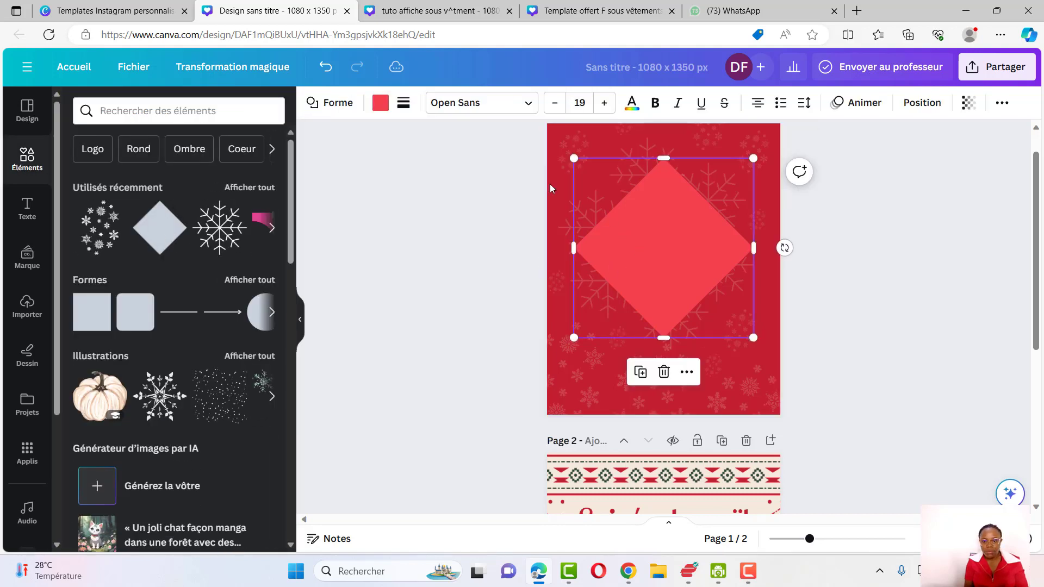
{"action": "left_click", "coordinate": [633, 372]}
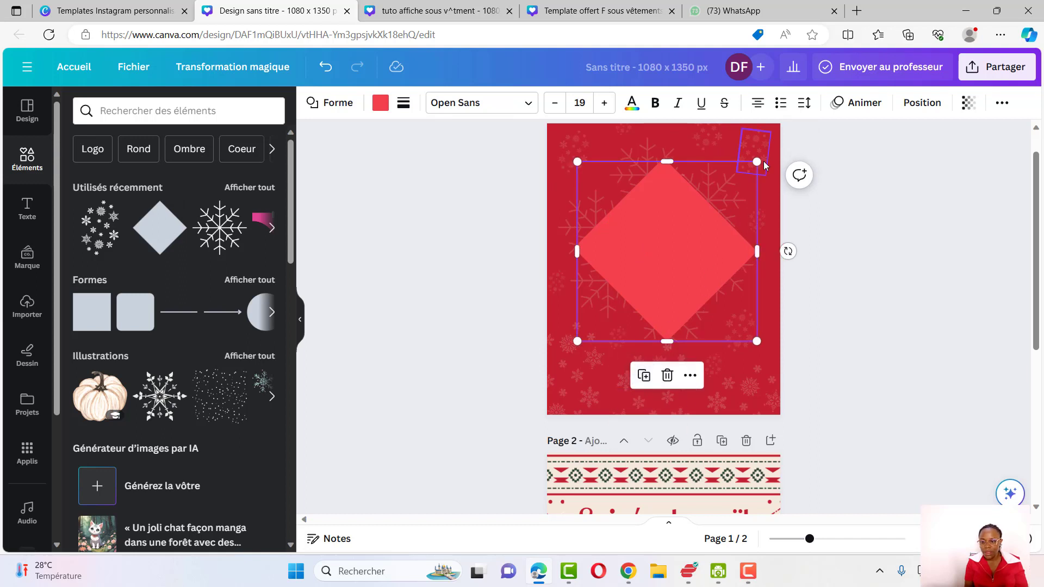
{"action": "left_click_drag", "start_coordinate": [760, 161], "coordinate": [733, 186]}
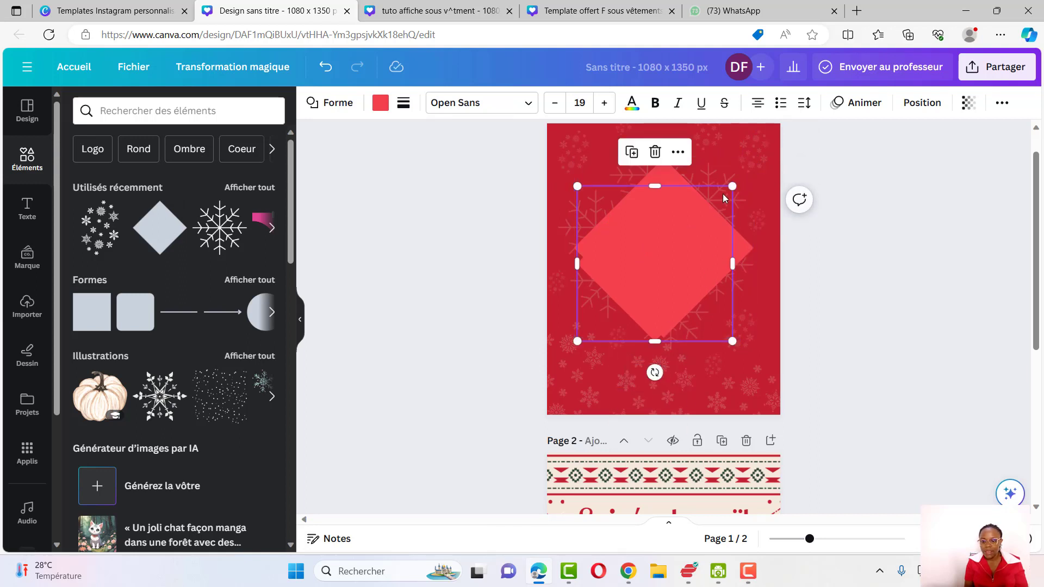
{"action": "left_click_drag", "start_coordinate": [660, 270], "coordinate": [669, 244]}
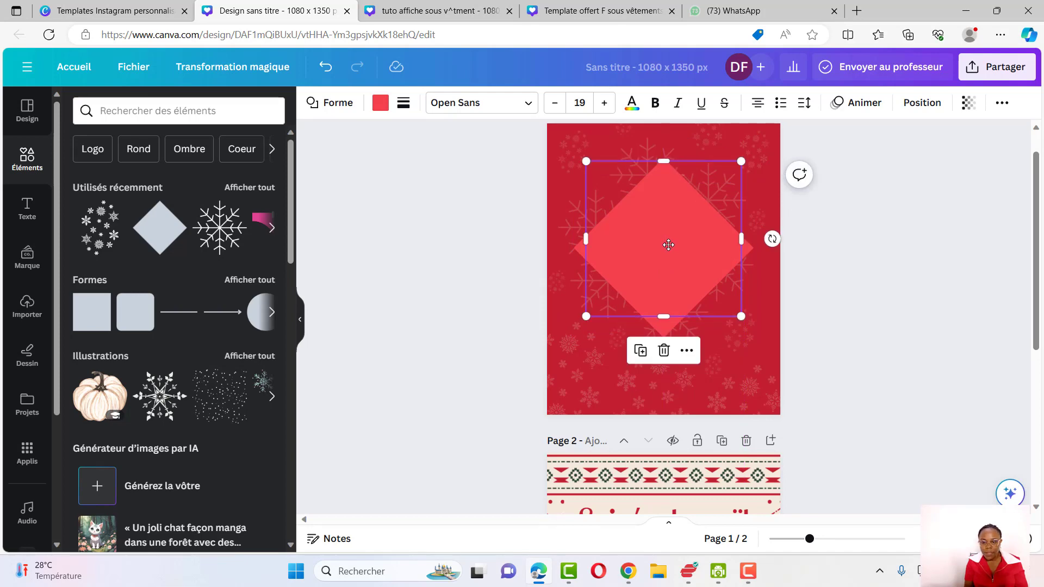
Give the inner diamond a solid border of thickness 10 and set its fill to no colour
{"action": "left_click", "coordinate": [385, 108]}
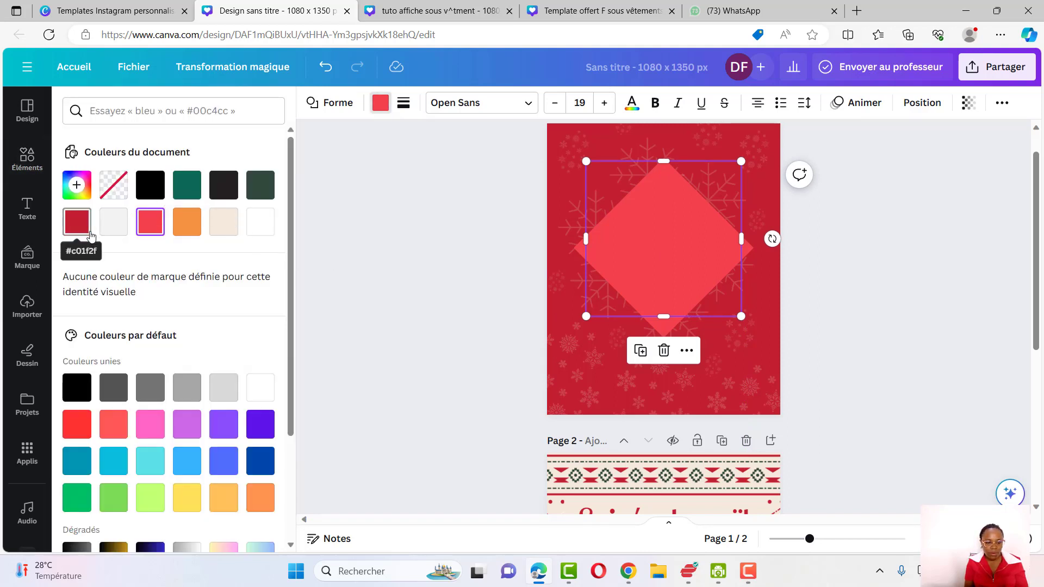
{"action": "left_click", "coordinate": [183, 233]}
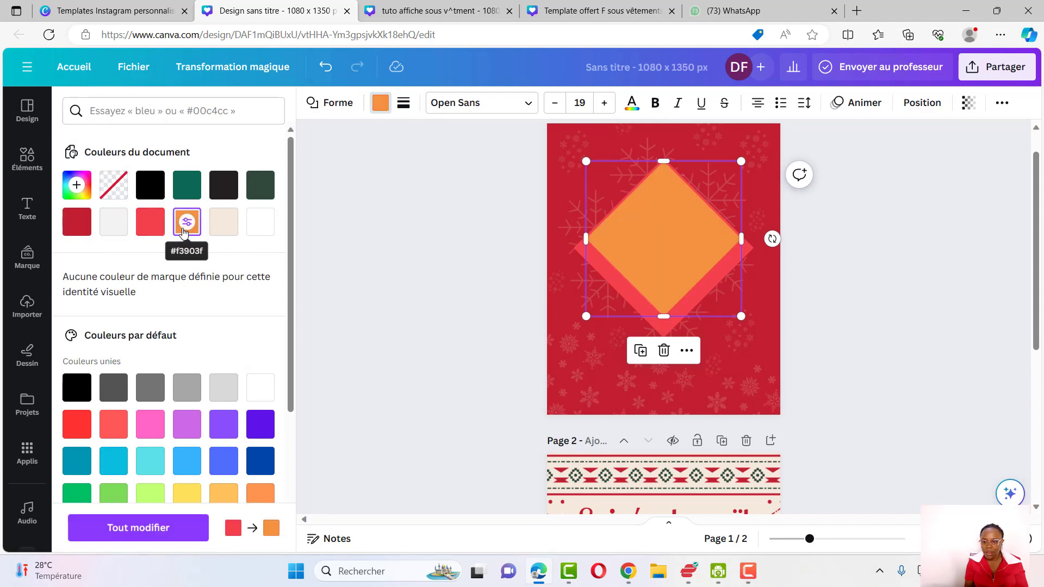
{"action": "left_click", "coordinate": [403, 105]}
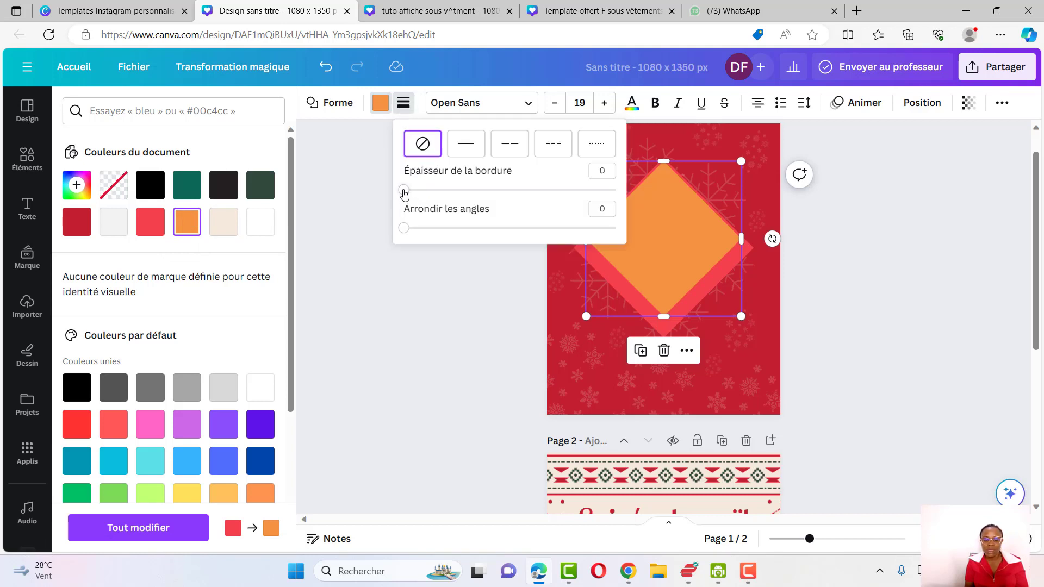
{"action": "left_click_drag", "start_coordinate": [404, 191], "coordinate": [425, 191]}
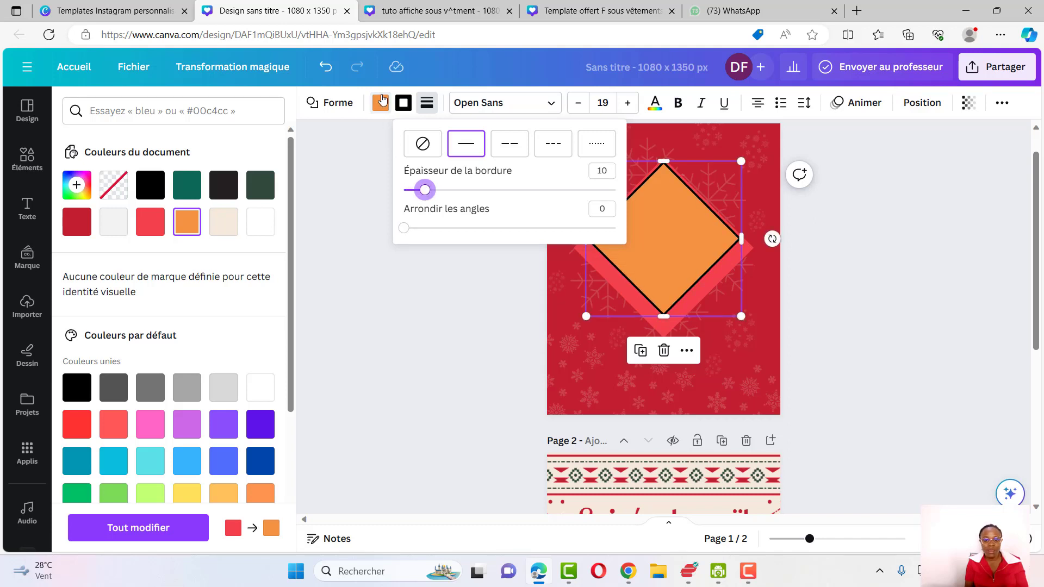
{"action": "left_click", "coordinate": [383, 101]}
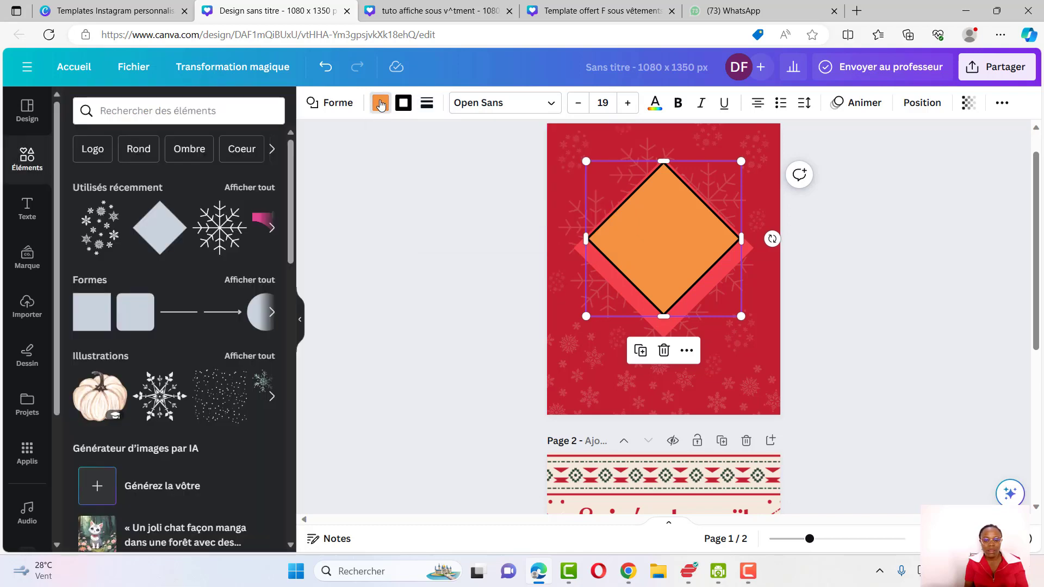
{"action": "left_click", "coordinate": [381, 103]}
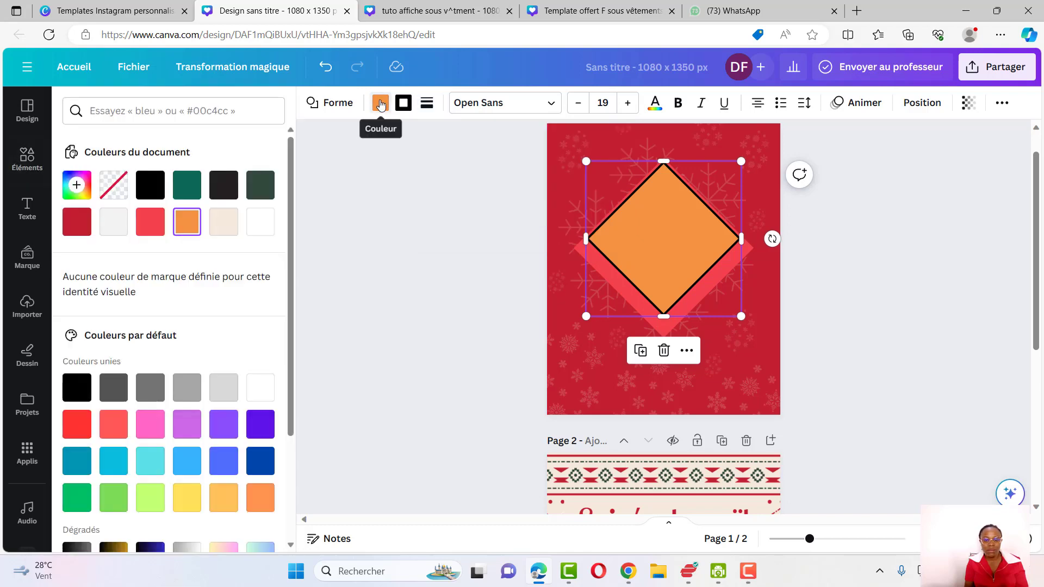
{"action": "left_click", "coordinate": [114, 187]}
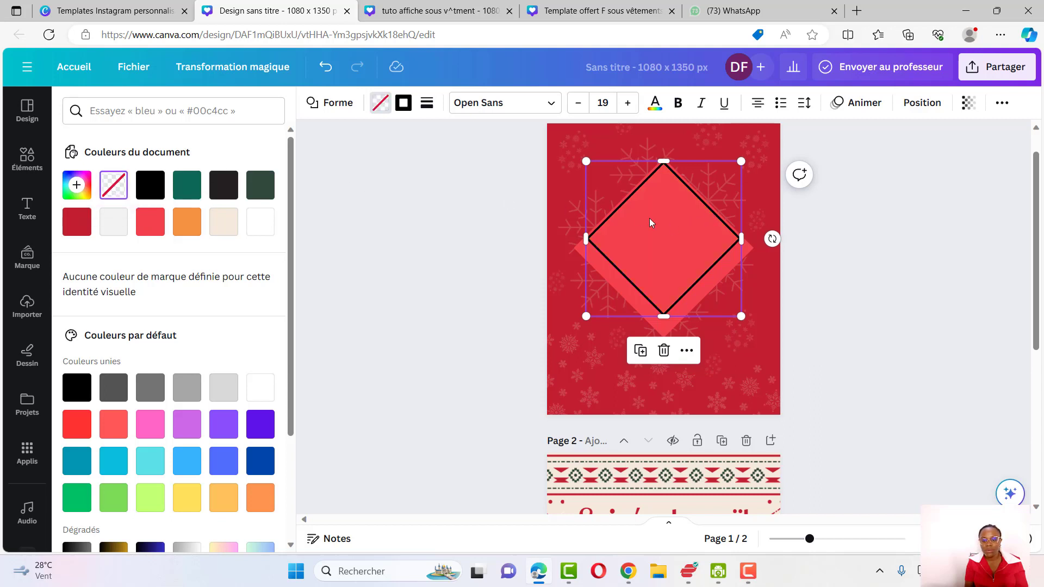
Colour the inner diamond's border orange #f3903f and nudge the diamond into place
{"action": "left_click", "coordinate": [403, 105]}
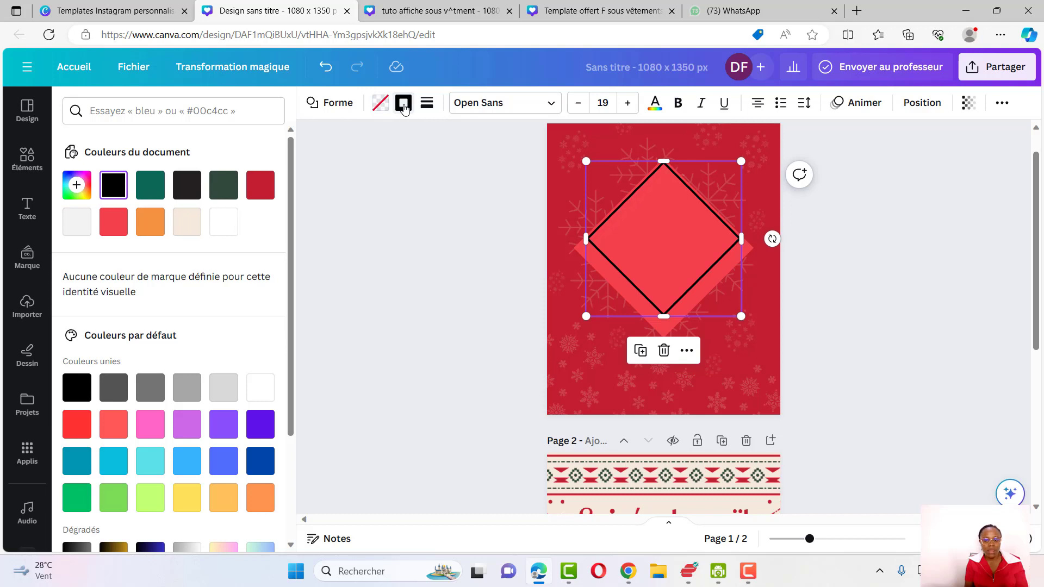
{"action": "left_click", "coordinate": [150, 222]}
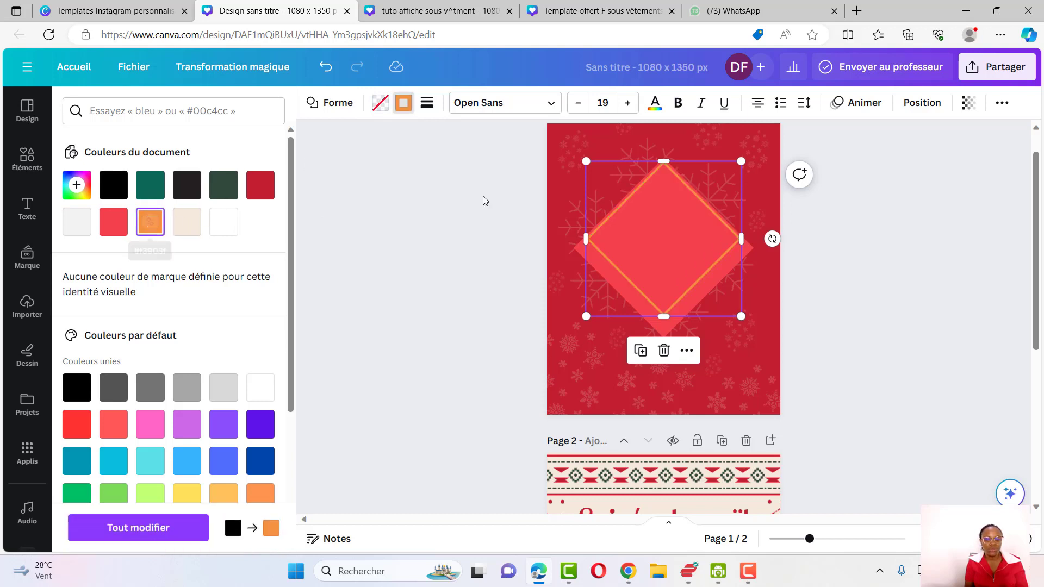
{"action": "mouse_move", "coordinate": [664, 216]}
{"action": "left_mouse_down"}
{"action": "mouse_move", "coordinate": [658, 230]}
{"action": "mouse_move", "coordinate": [660, 217]}
{"action": "left_mouse_up"}
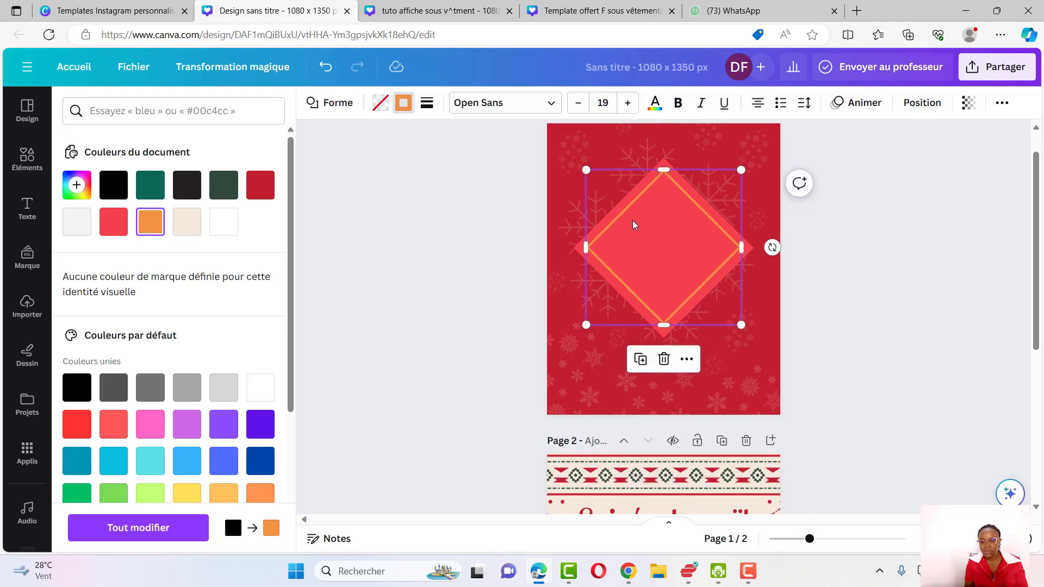
{"action": "left_click", "coordinate": [611, 379]}
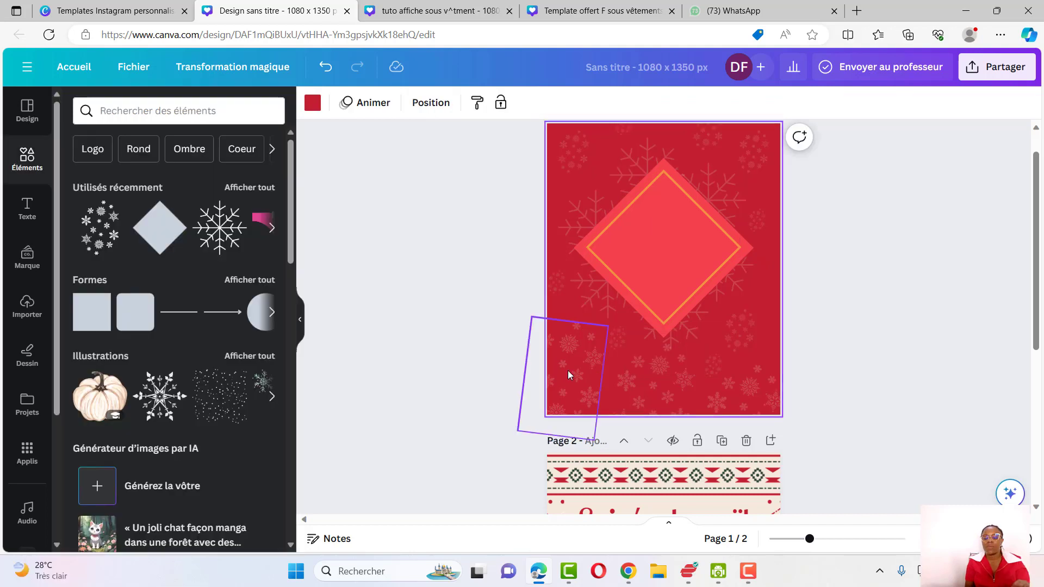
Add a text box reading "Joyeux Noël" inside the diamond and colour the text orange #f3903f
{"action": "key", "text": "t"}
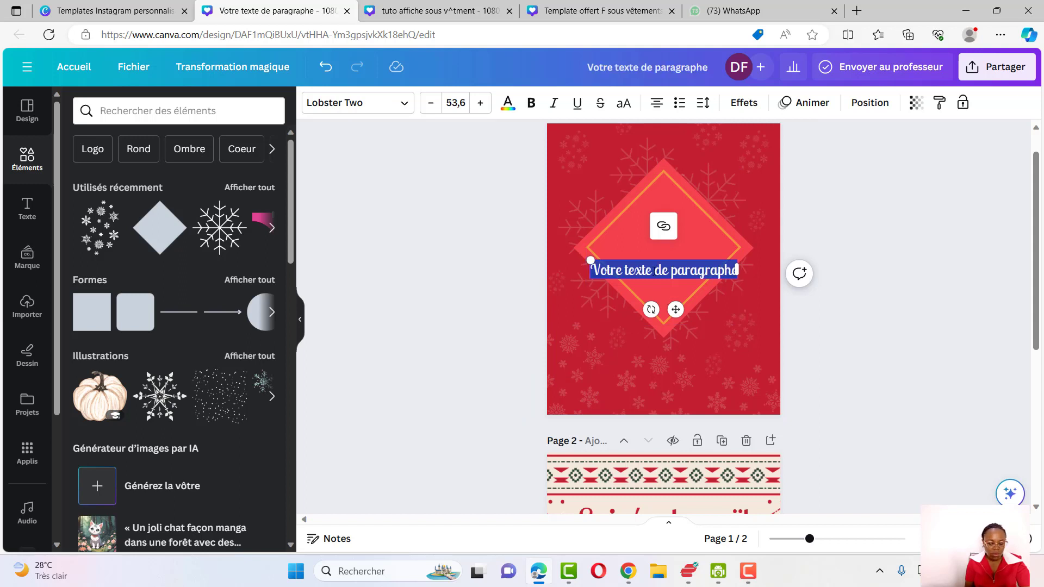
{"action": "type", "text": "Joyeux No"}
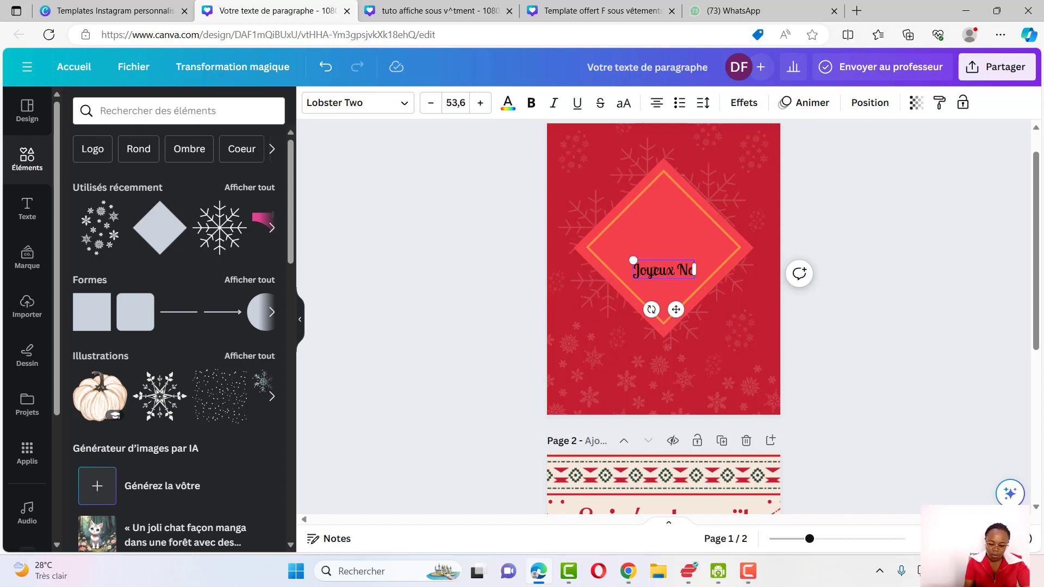
{"action": "type", "text": "ël"}
{"action": "left_click", "coordinate": [508, 102]}
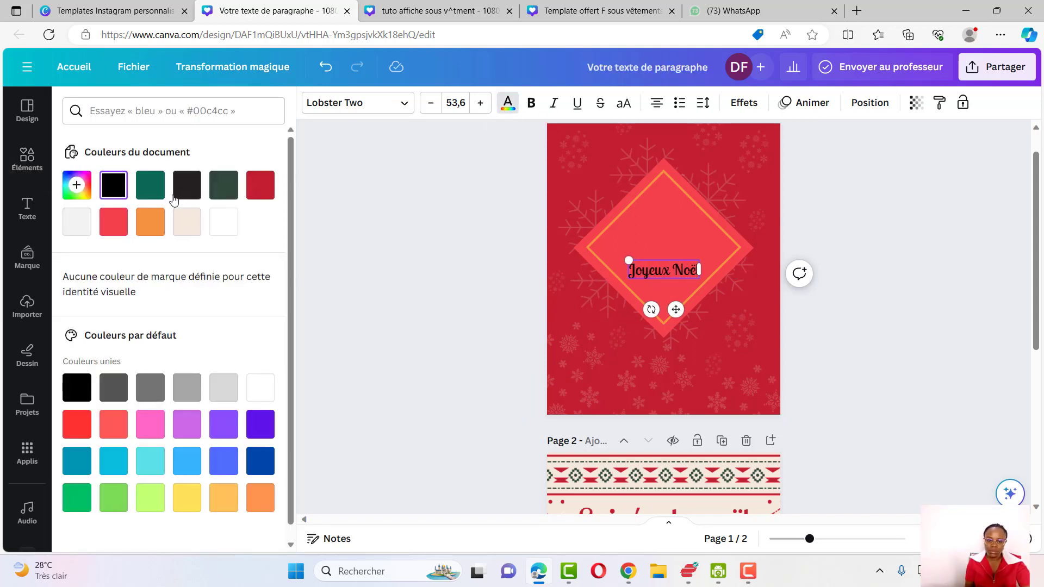
{"action": "left_click", "coordinate": [150, 221]}
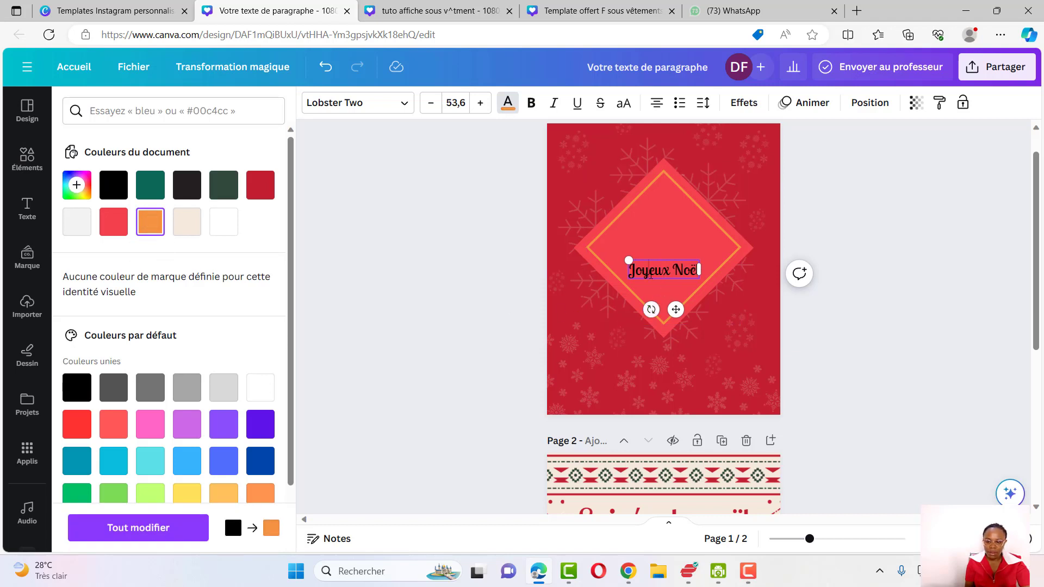
{"action": "triple_click", "coordinate": [651, 275]}
{"action": "left_click", "coordinate": [154, 225]}
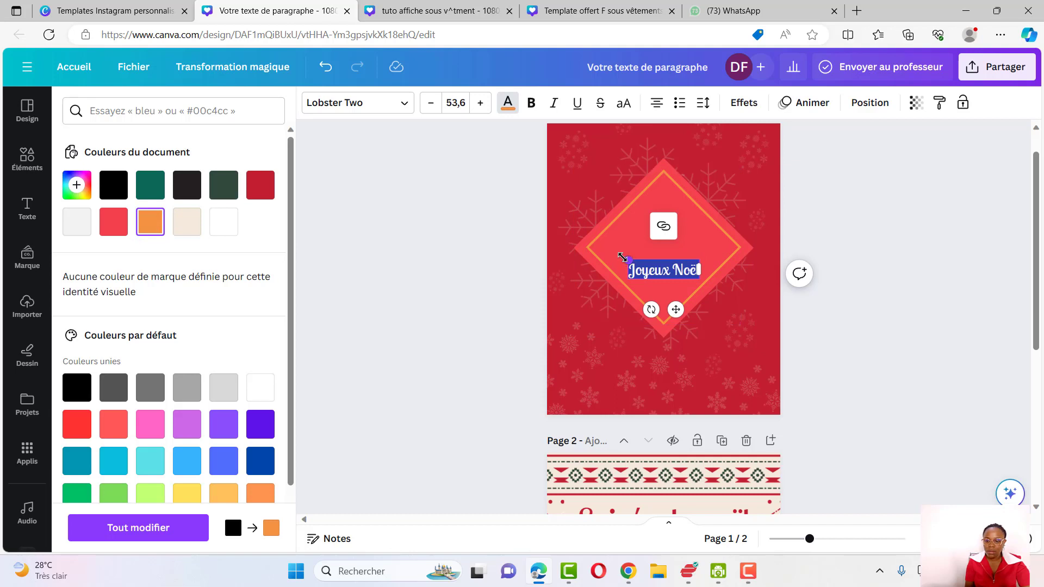
Enlarge the "Joyeux Noël" title to 72.6, move it up within the diamond and make it bold
{"action": "left_click_drag", "start_coordinate": [624, 257], "coordinate": [604, 252]}
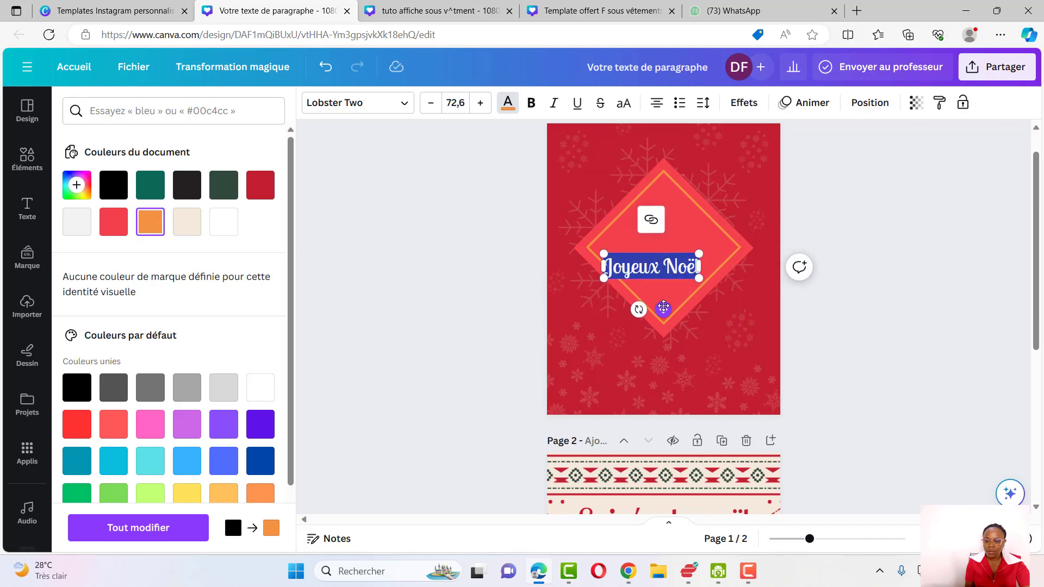
{"action": "left_click_drag", "start_coordinate": [662, 308], "coordinate": [673, 291]}
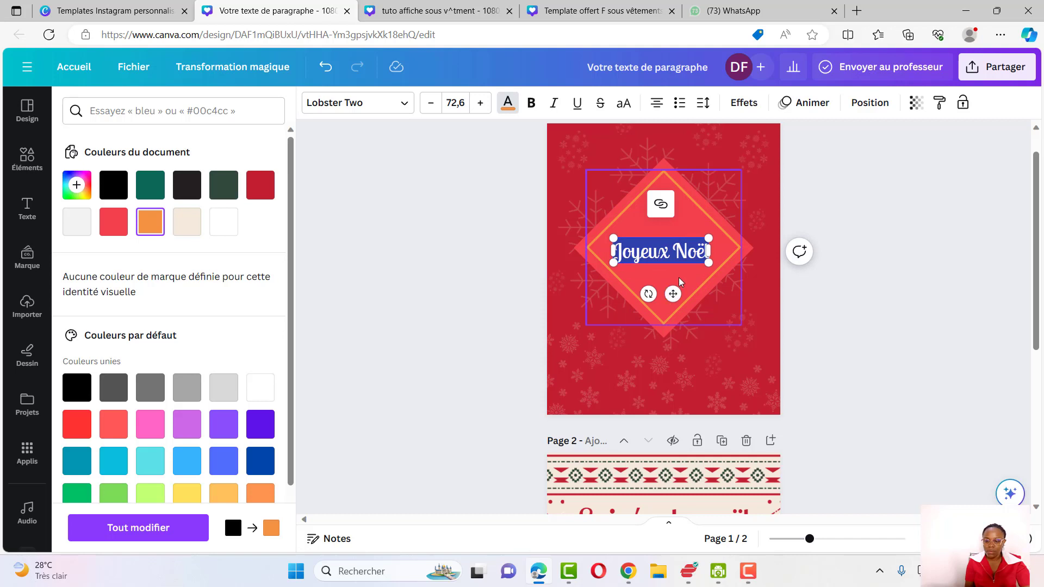
{"action": "left_click", "coordinate": [679, 277]}
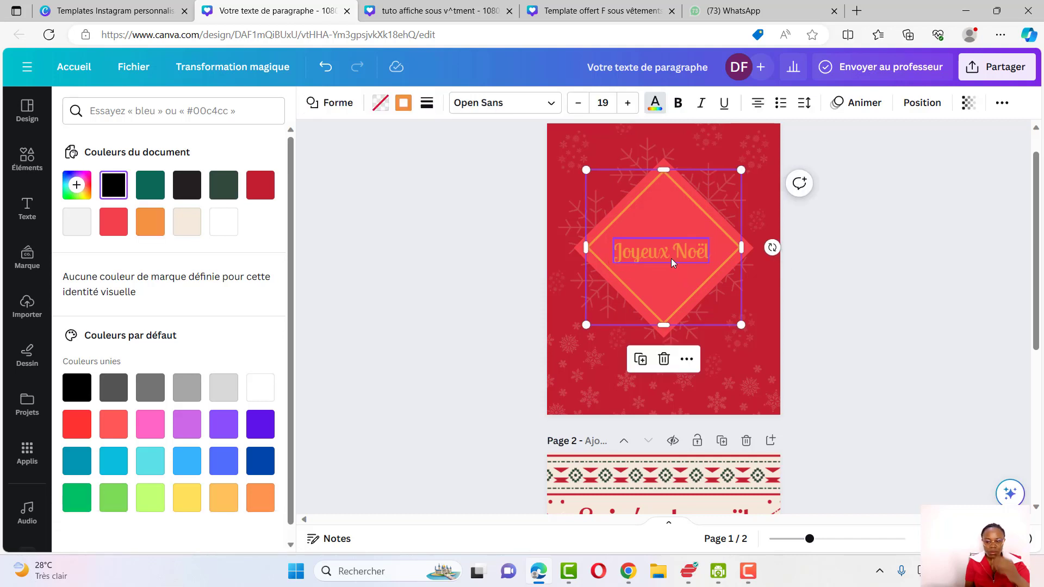
{"action": "left_click", "coordinate": [671, 259]}
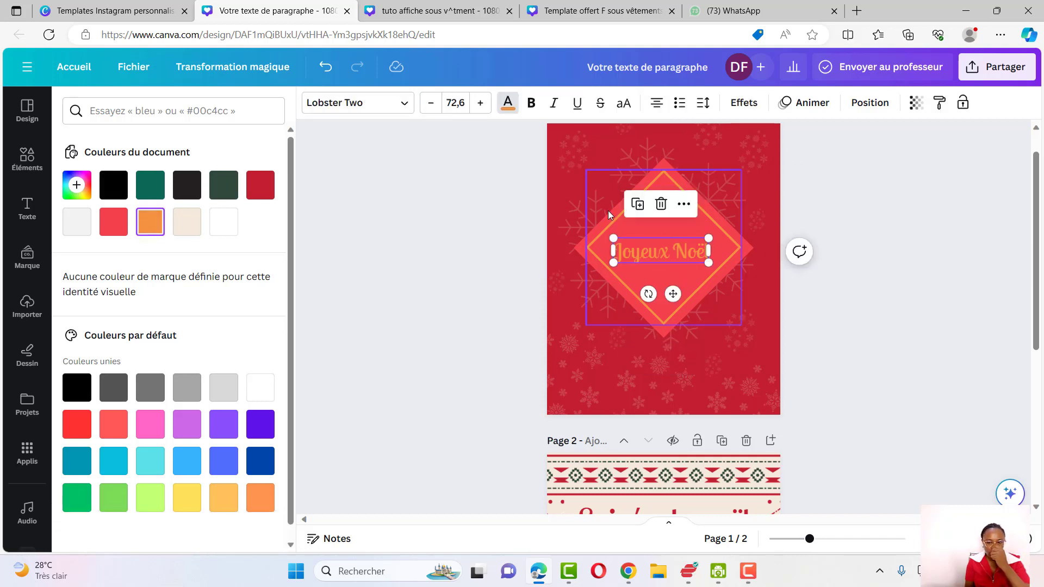
{"action": "double_click", "coordinate": [661, 256]}
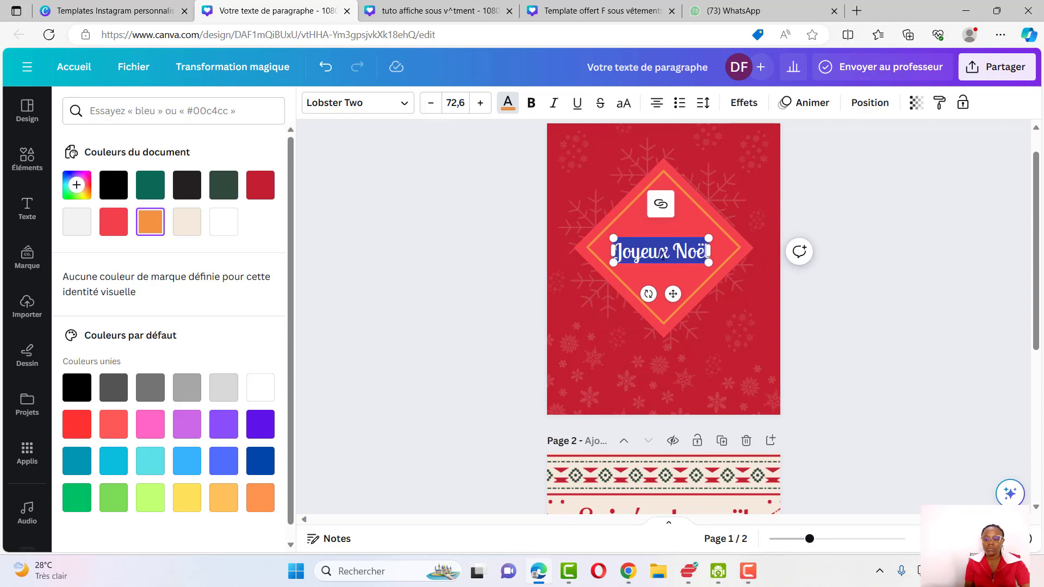
{"action": "left_click", "coordinate": [532, 102]}
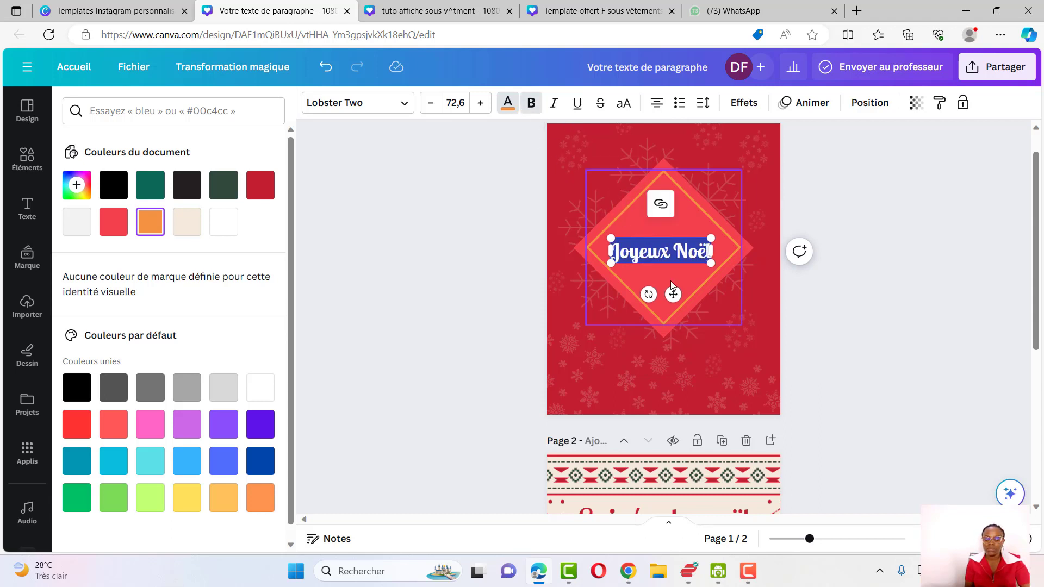
{"action": "left_click", "coordinate": [848, 233]}
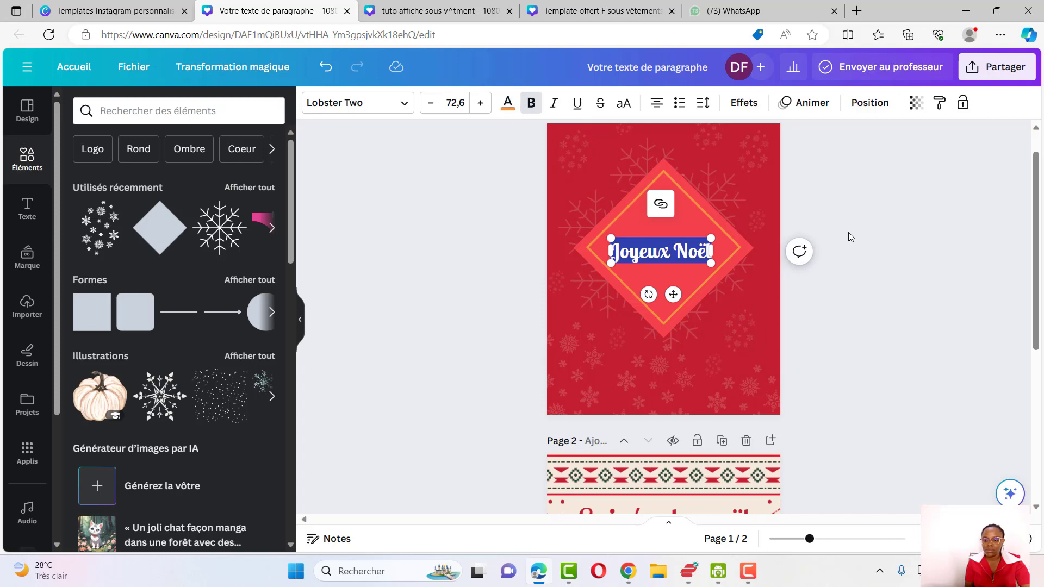
Add a new text box below the title reading "Nous vous souhaitons"
{"action": "left_click", "coordinate": [732, 263]}
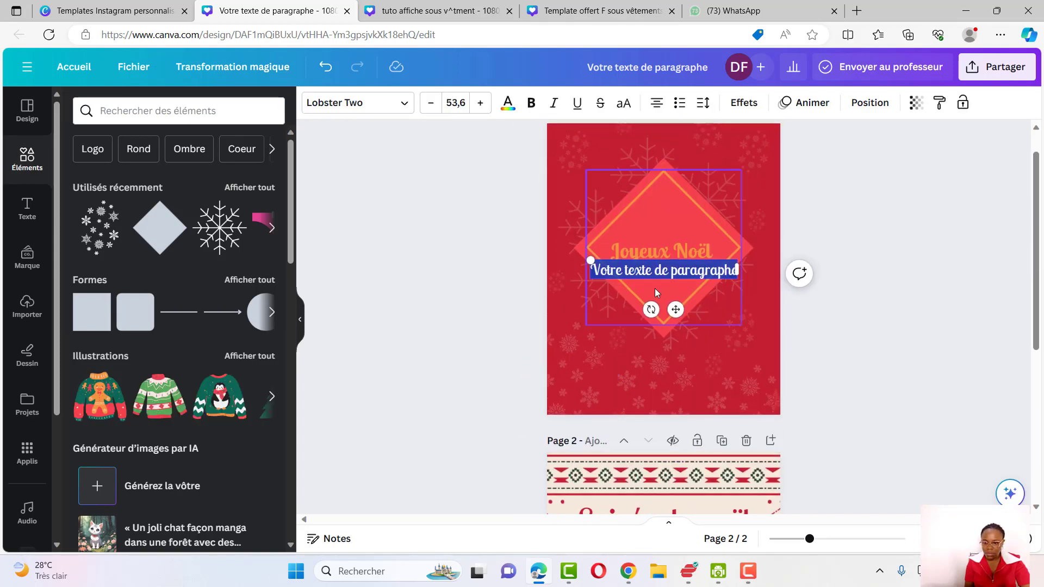
{"action": "type", "text": "Nous vous"}
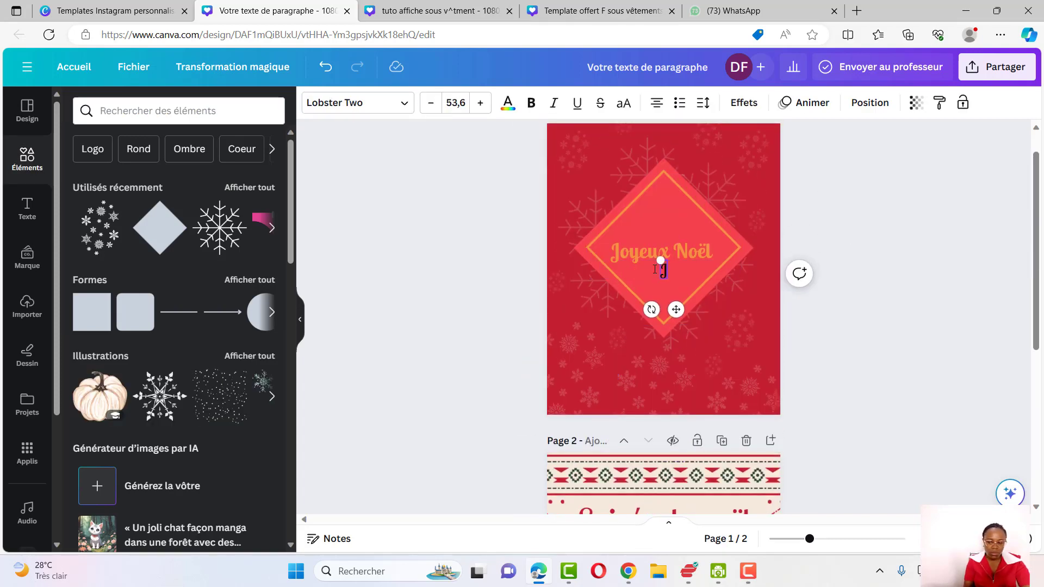
{"action": "type", "text": " souhaiton"}
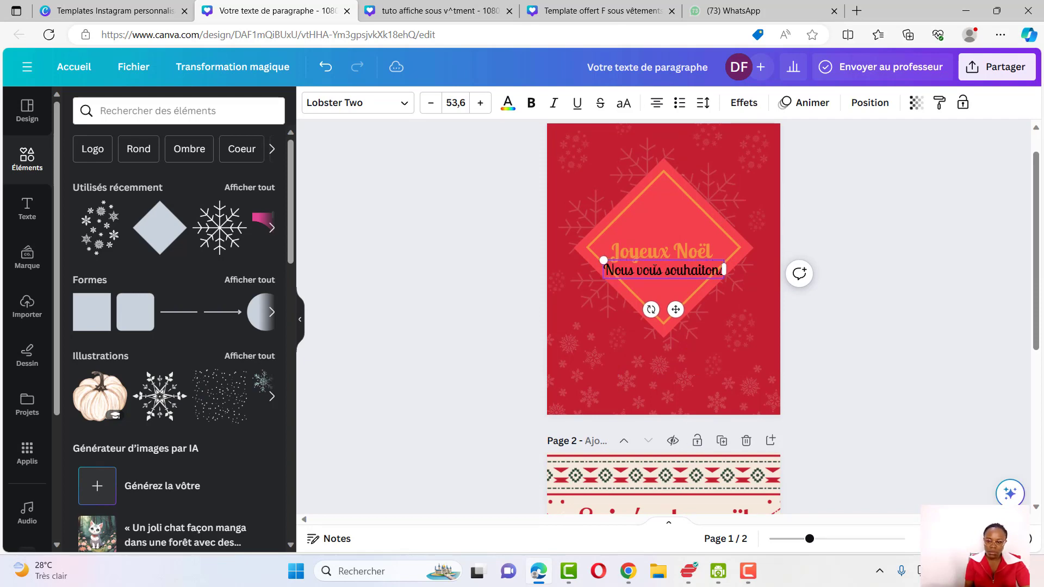
Change the font of "Nous vous souhaitons" to Lora
{"action": "left_click", "coordinate": [405, 104]}
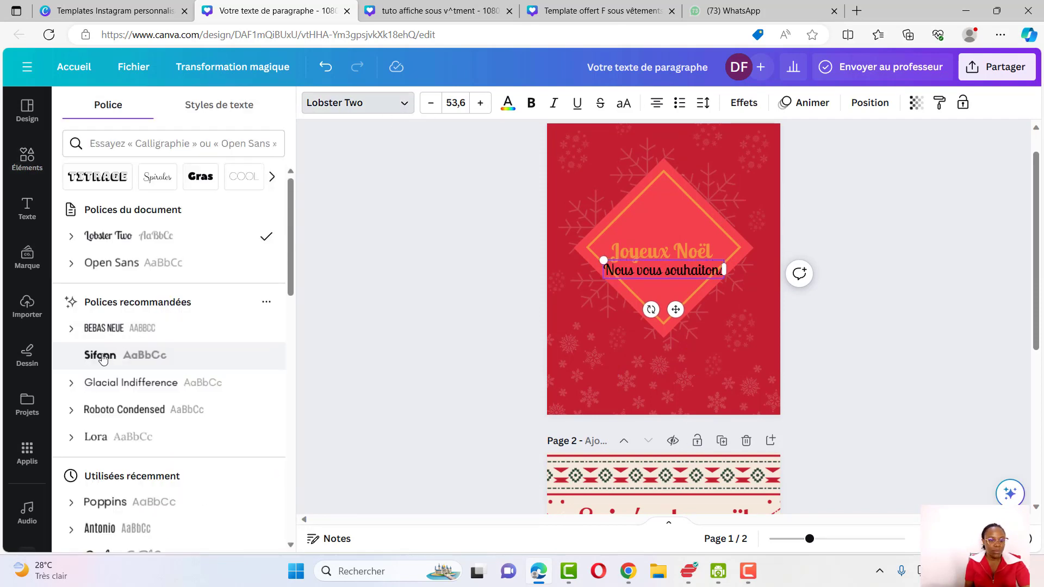
{"action": "scroll", "coordinate": [121, 356], "scroll_direction": "down", "scroll_amount": 3}
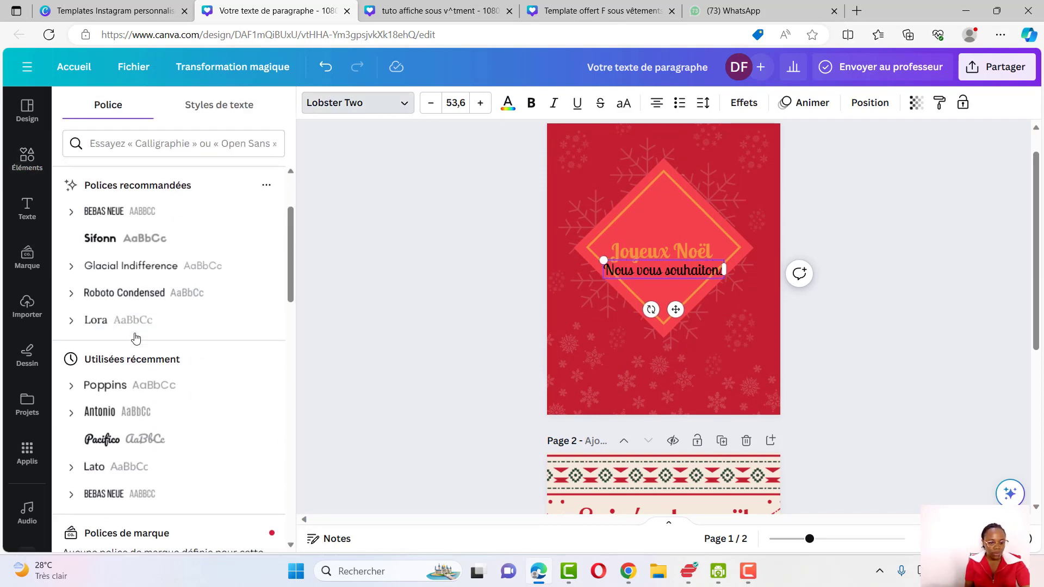
{"action": "left_click", "coordinate": [134, 327]}
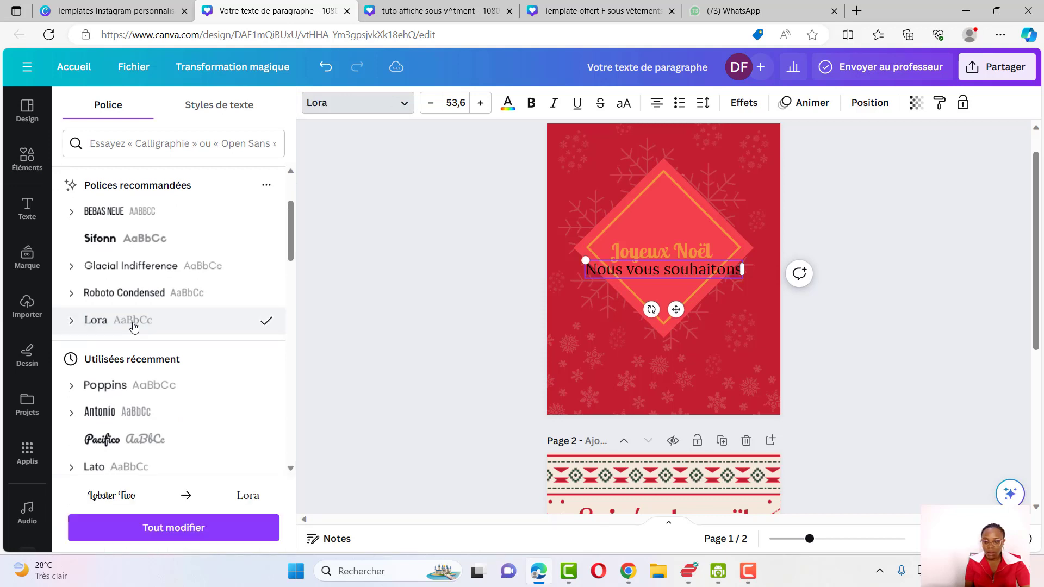
Shrink the "Nous vous souhaitons" text and place it above "Joyeux Noël" inside the diamond
{"action": "left_click_drag", "start_coordinate": [579, 263], "coordinate": [653, 286]}
{"action": "left_click_drag", "start_coordinate": [719, 310], "coordinate": [674, 250]}
{"action": "left_click", "coordinate": [694, 230]}
{"action": "type", "text": "un"}
{"action": "key", "text": "BackSpace"}
{"action": "key", "text": "BackSpace"}
{"action": "key", "text": "BackSpace"}
{"action": "left_click", "coordinate": [663, 252]}
{"action": "left_click_drag", "start_coordinate": [673, 293], "coordinate": [674, 274]}
Duplicate the title, change the copy to "Bonne Année" and place it under "Joyeux Noël"
{"action": "left_click", "coordinate": [639, 186]}
{"action": "double_click", "coordinate": [662, 234]}
{"action": "type", "text": "Bonne année"}
{"action": "left_click_drag", "start_coordinate": [663, 232], "coordinate": [664, 257]}
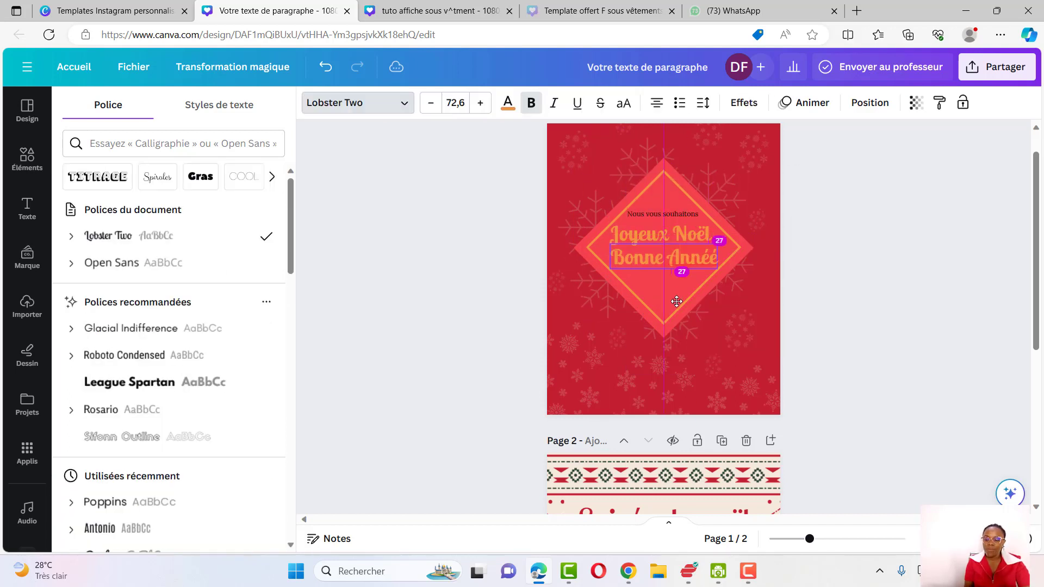
Select both titles and reduce their font size to 69.6
{"action": "left_click", "coordinate": [642, 236], "text": "shift"}
{"action": "left_click", "coordinate": [432, 103]}
{"action": "left_click", "coordinate": [432, 103]}
{"action": "left_click", "coordinate": [432, 104]}
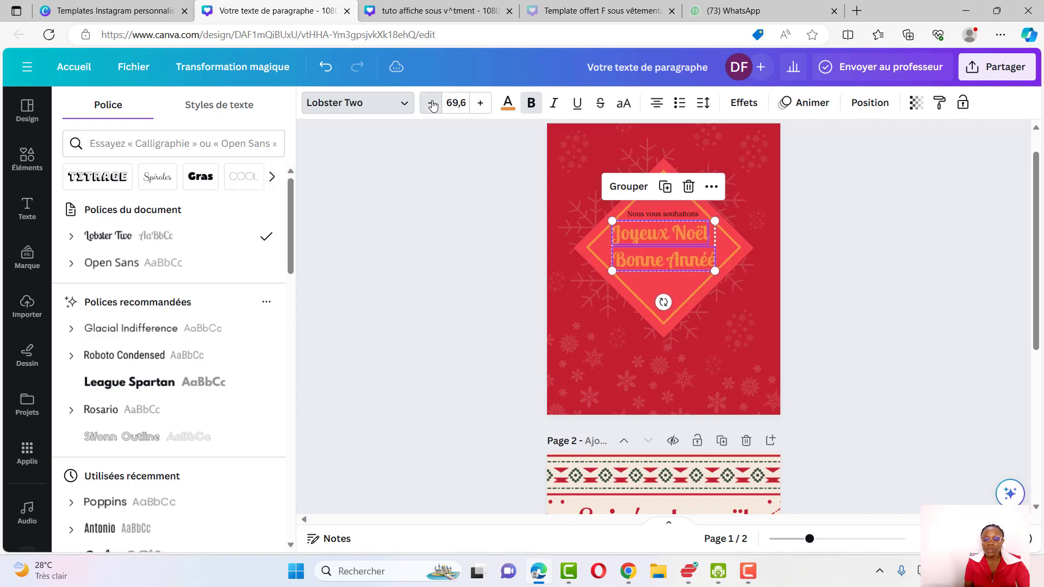
Move both titles lower in the diamond and pick a smaller font size for them
{"action": "left_click_drag", "start_coordinate": [673, 259], "coordinate": [673, 293]}
{"action": "left_click", "coordinate": [456, 103]}
{"action": "scroll", "coordinate": [483, 284], "scroll_direction": "down", "scroll_amount": 4}
{"action": "left_click", "coordinate": [481, 319]}
{"action": "left_click", "coordinate": [456, 104]}
{"action": "left_click", "coordinate": [461, 252]}
{"action": "left_click", "coordinate": [707, 302]}
{"action": "left_click", "coordinate": [764, 326]}
Duplicate "Nous vous souhaitons", change the copy to "&" between the two titles, and nudge the top line down
{"action": "double_click", "coordinate": [645, 216]}
{"action": "left_click", "coordinate": [326, 67]}
{"action": "left_click", "coordinate": [641, 176]}
{"action": "double_click", "coordinate": [653, 212]}
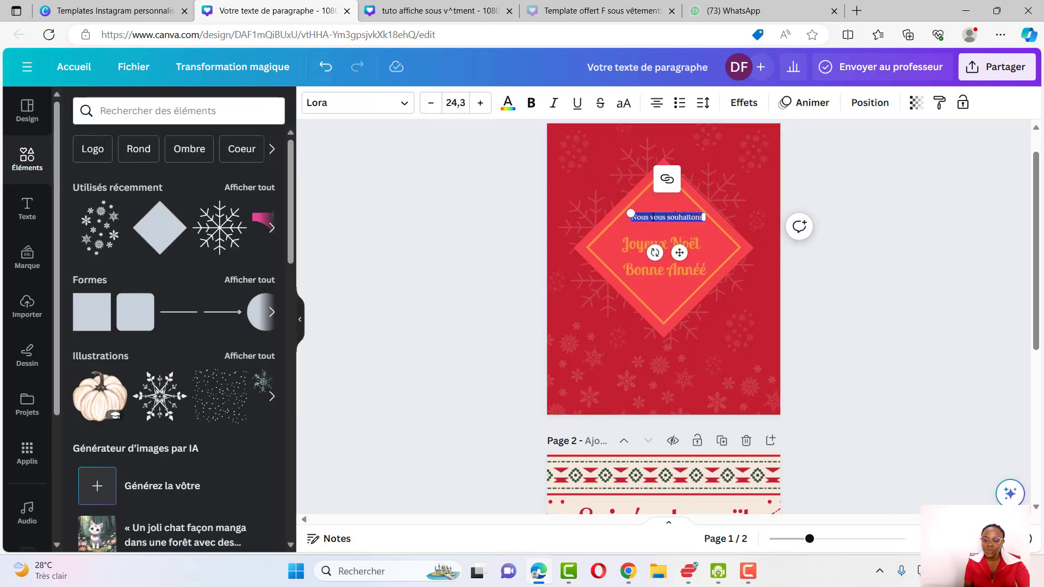
{"action": "type", "text": "&"}
{"action": "left_click_drag", "start_coordinate": [676, 280], "coordinate": [675, 294]}
{"action": "left_click_drag", "start_coordinate": [658, 214], "coordinate": [658, 224]}
{"action": "left_click", "coordinate": [723, 327]}
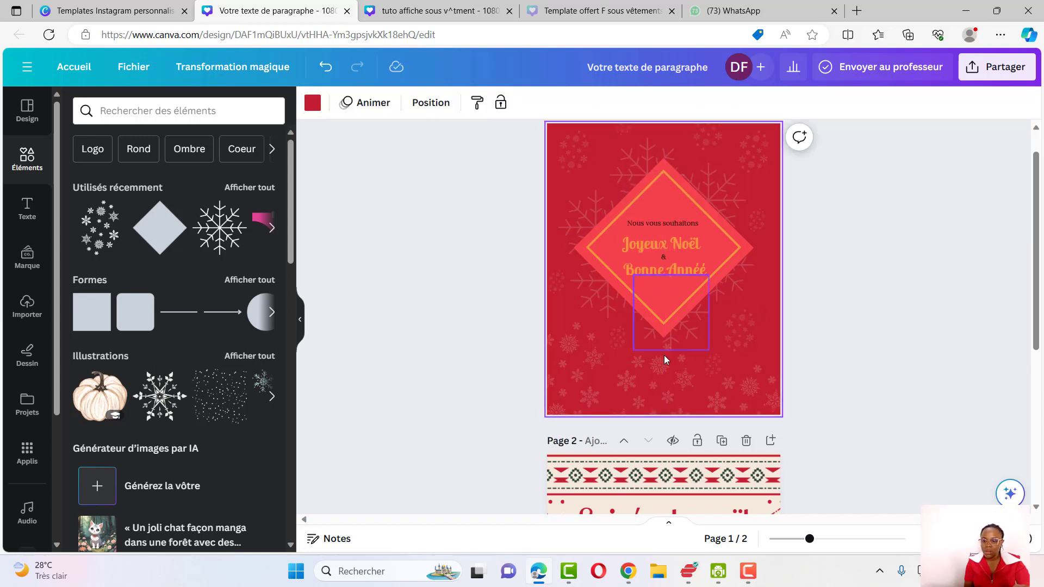
Colour the "Nous vous souhaitons" text and the "&" white
{"action": "left_click", "coordinate": [640, 224]}
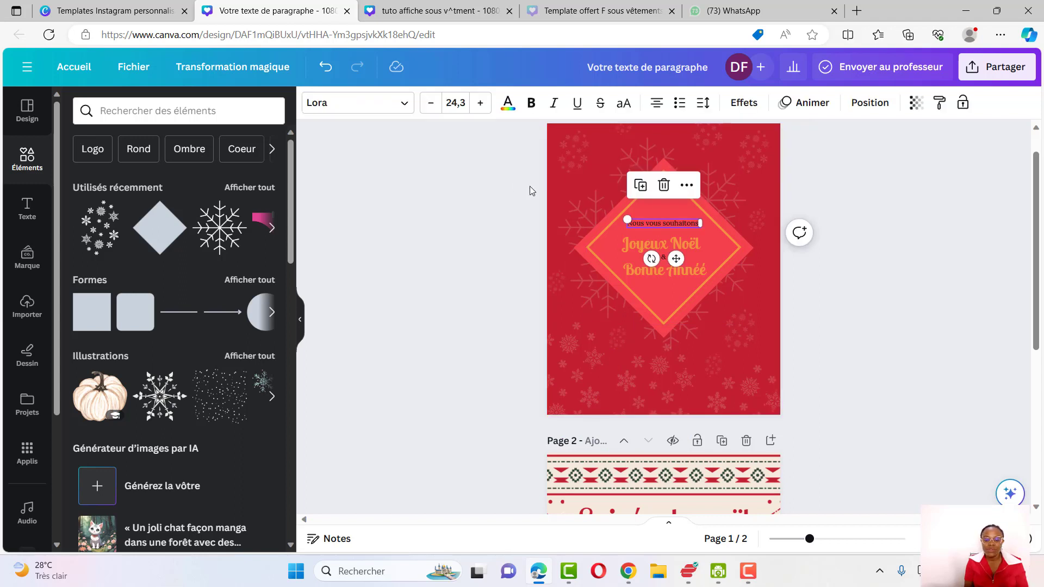
{"action": "left_click", "coordinate": [508, 102]}
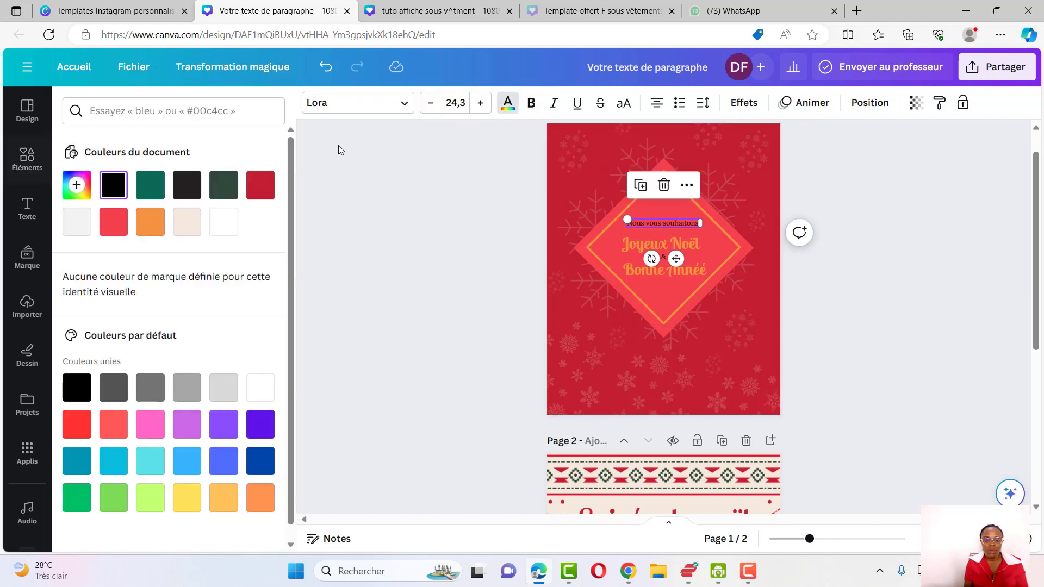
{"action": "left_click", "coordinate": [216, 222]}
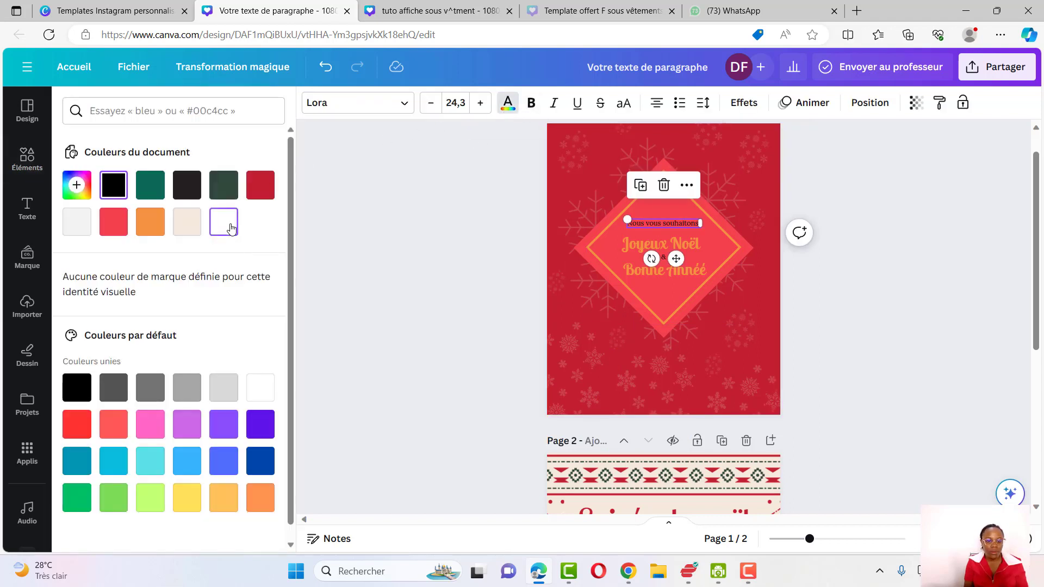
{"action": "left_click", "coordinate": [666, 261]}
{"action": "left_click", "coordinate": [223, 221]}
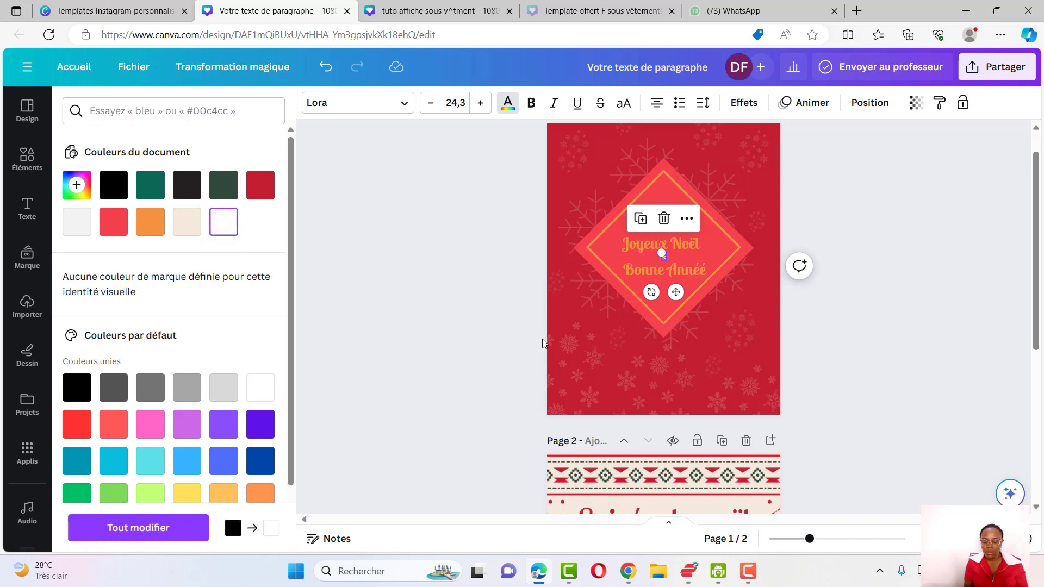
{"action": "left_click", "coordinate": [542, 342]}
Move the rectangle shape to the page's lower part and stretch it into a wide banner
{"action": "left_click", "coordinate": [675, 278]}
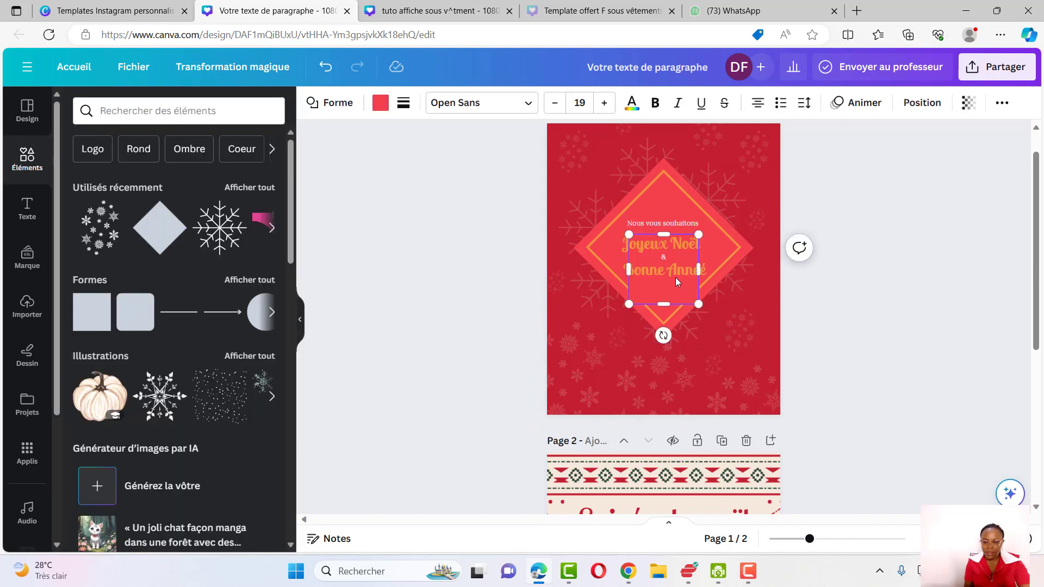
{"action": "left_click_drag", "start_coordinate": [664, 235], "coordinate": [664, 286]}
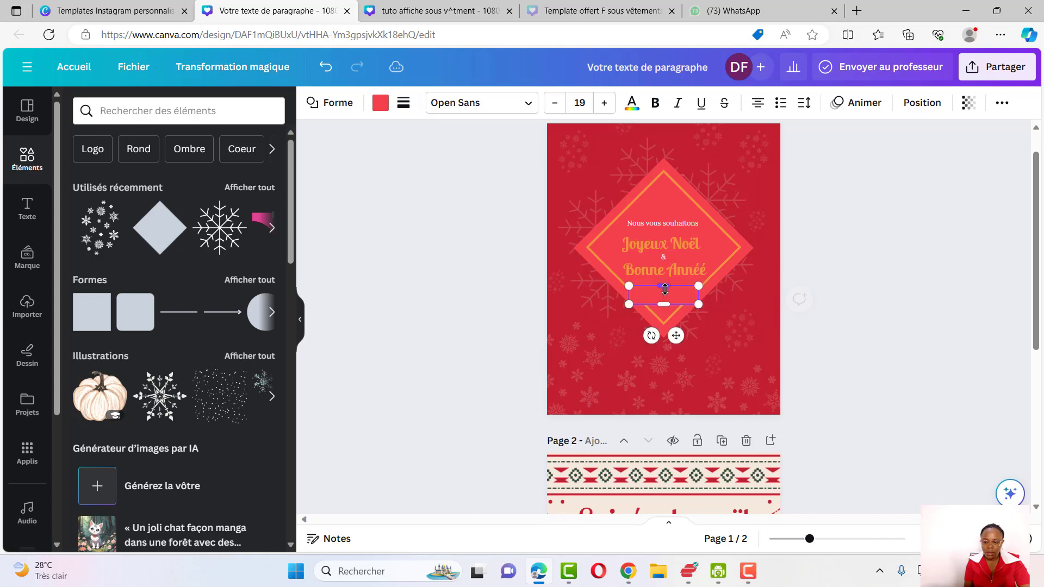
{"action": "left_click_drag", "start_coordinate": [675, 339], "coordinate": [670, 417]}
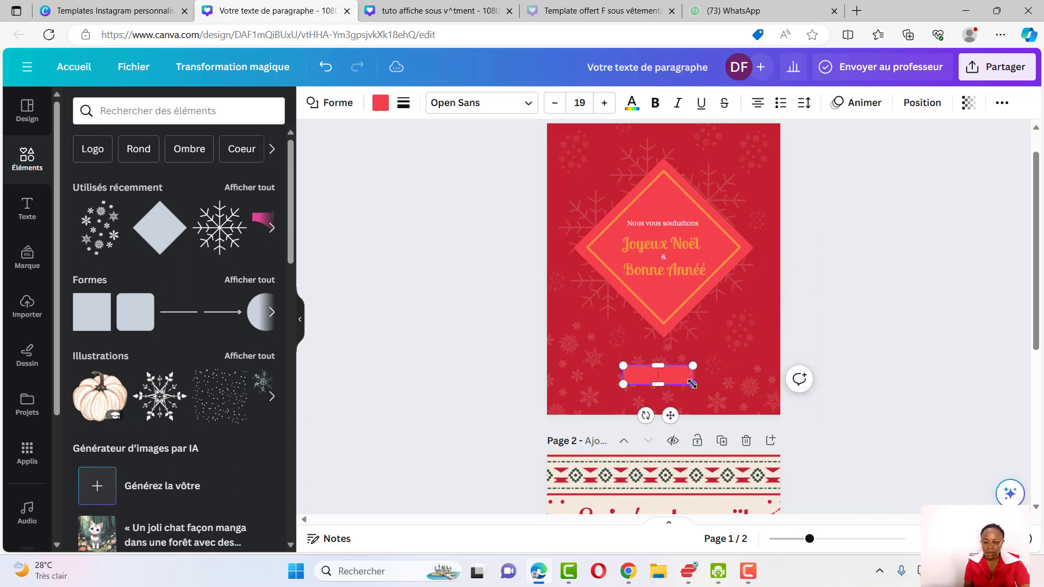
{"action": "left_click_drag", "start_coordinate": [696, 374], "coordinate": [757, 375]}
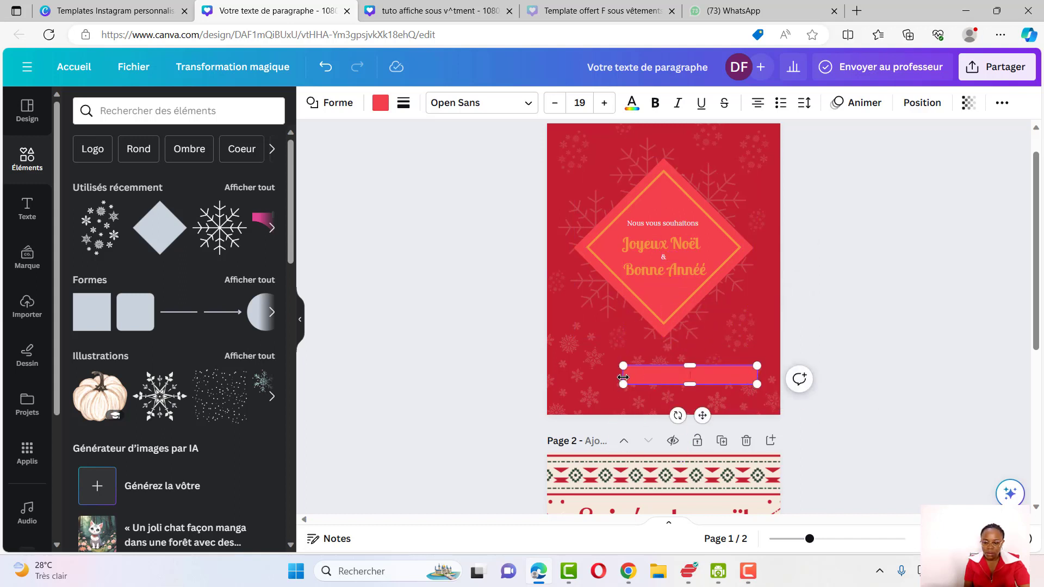
{"action": "left_click_drag", "start_coordinate": [623, 375], "coordinate": [575, 374]}
{"action": "left_click_drag", "start_coordinate": [666, 384], "coordinate": [665, 400]}
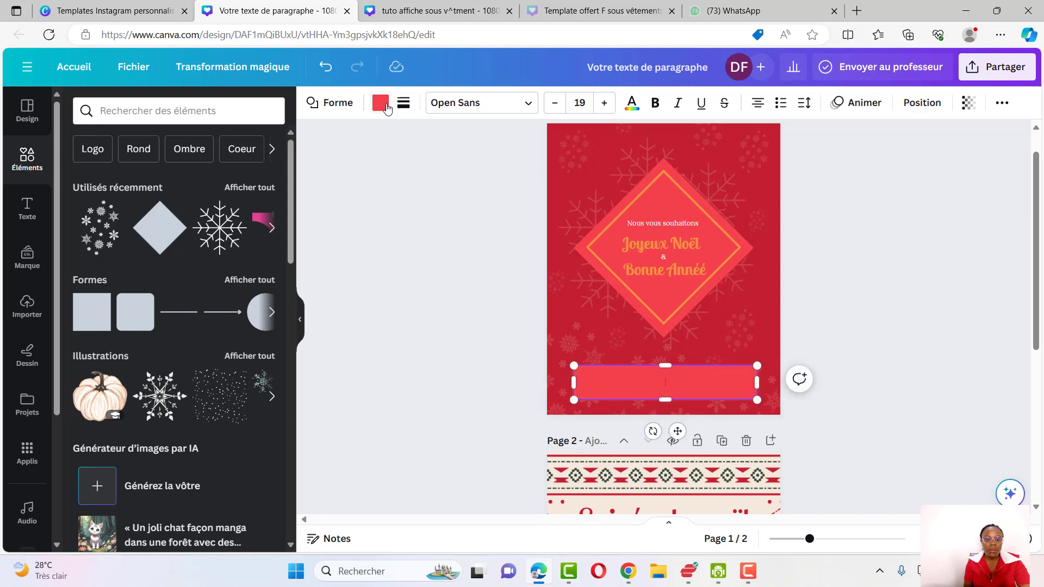
Fill the banner with a white-to-grey radial gradient, setting the grey stop's transparency to 35%
{"action": "left_click", "coordinate": [381, 104]}
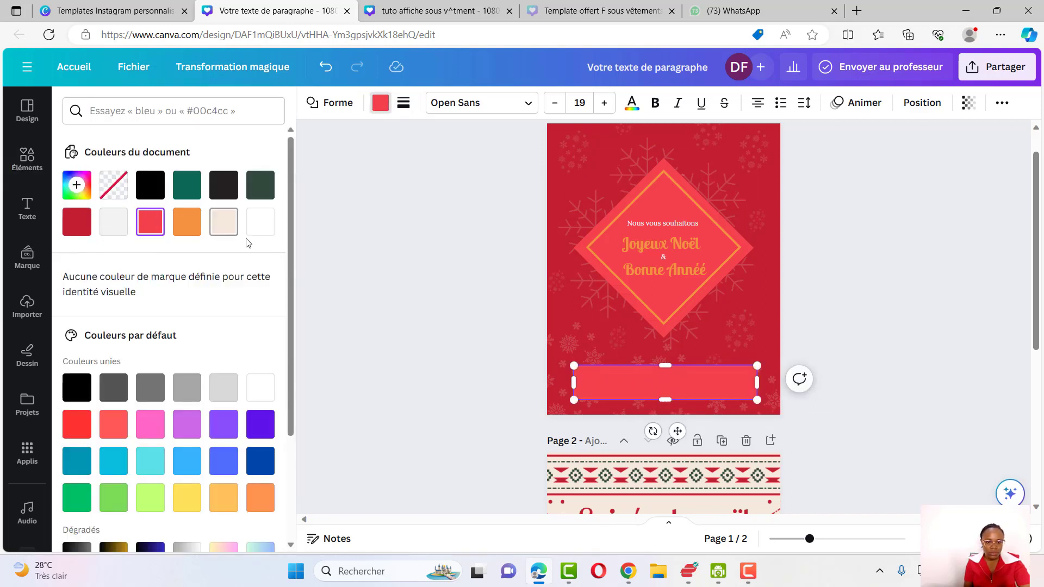
{"action": "left_click", "coordinate": [261, 223]}
{"action": "left_click", "coordinate": [261, 224]}
{"action": "left_click", "coordinate": [226, 225]}
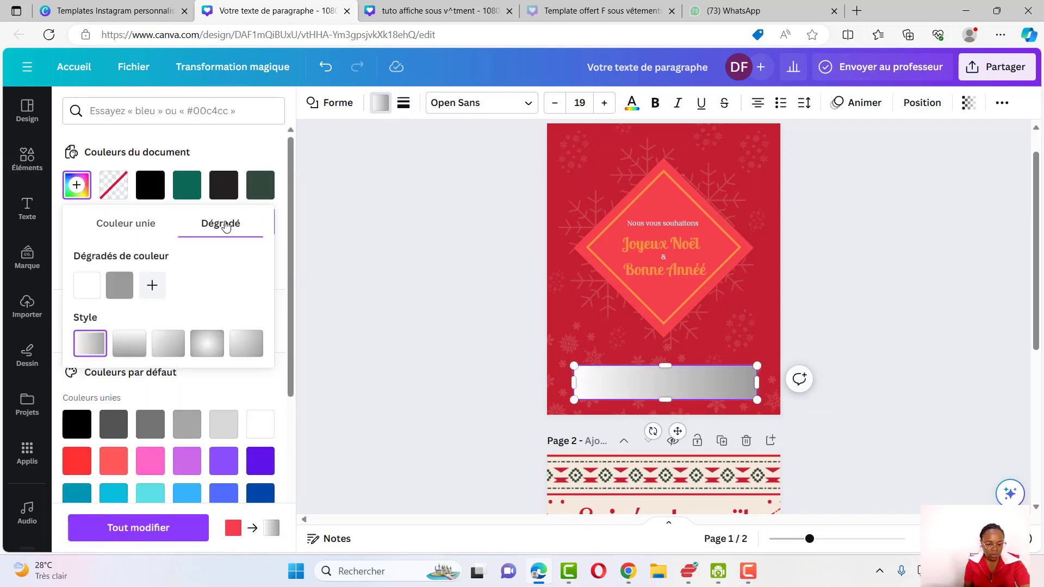
{"action": "left_click", "coordinate": [120, 291]}
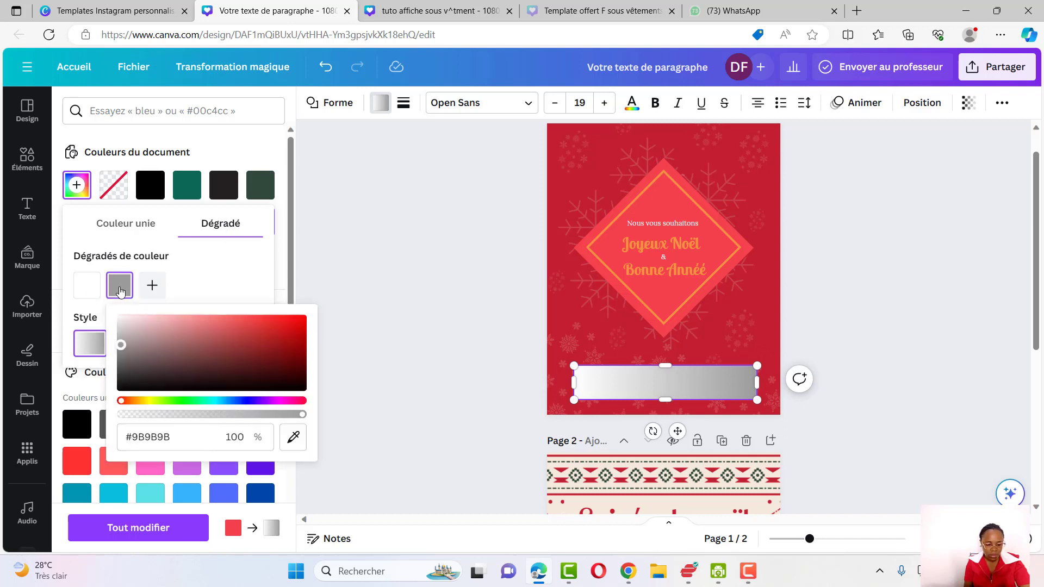
{"action": "left_click_drag", "start_coordinate": [302, 415], "coordinate": [174, 415]}
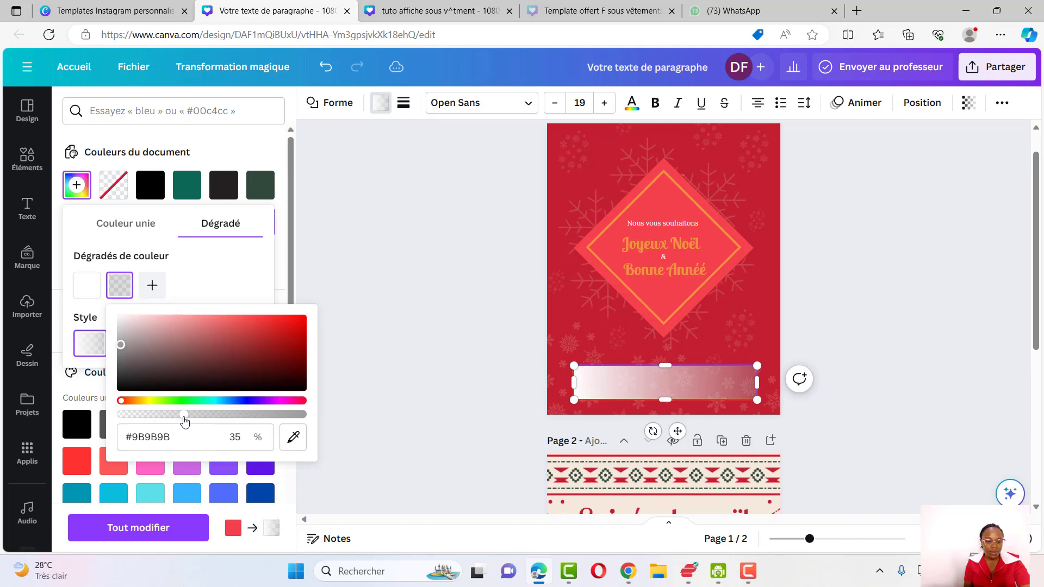
{"action": "left_click", "coordinate": [246, 268]}
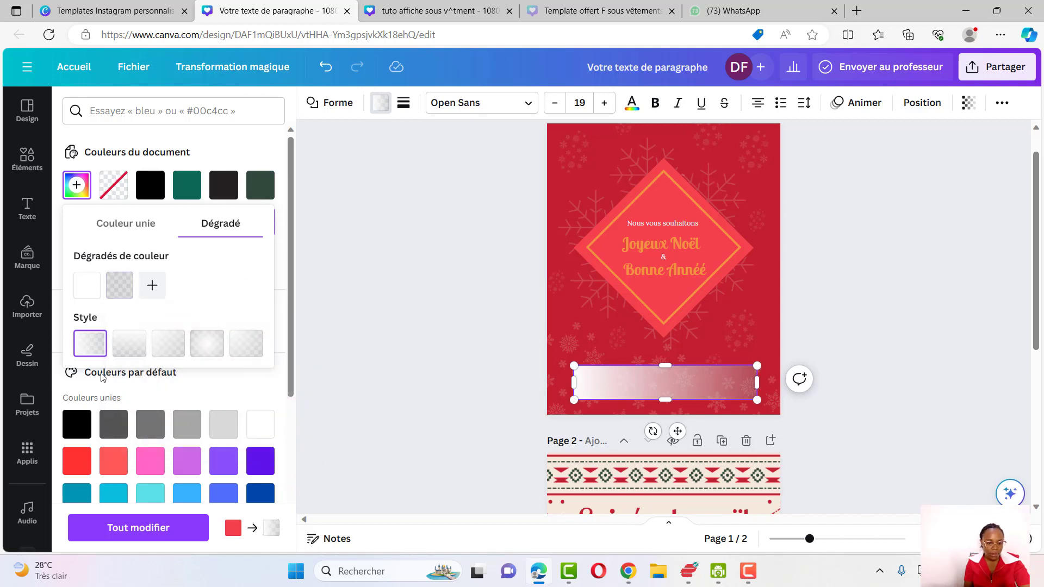
{"action": "left_click", "coordinate": [145, 344]}
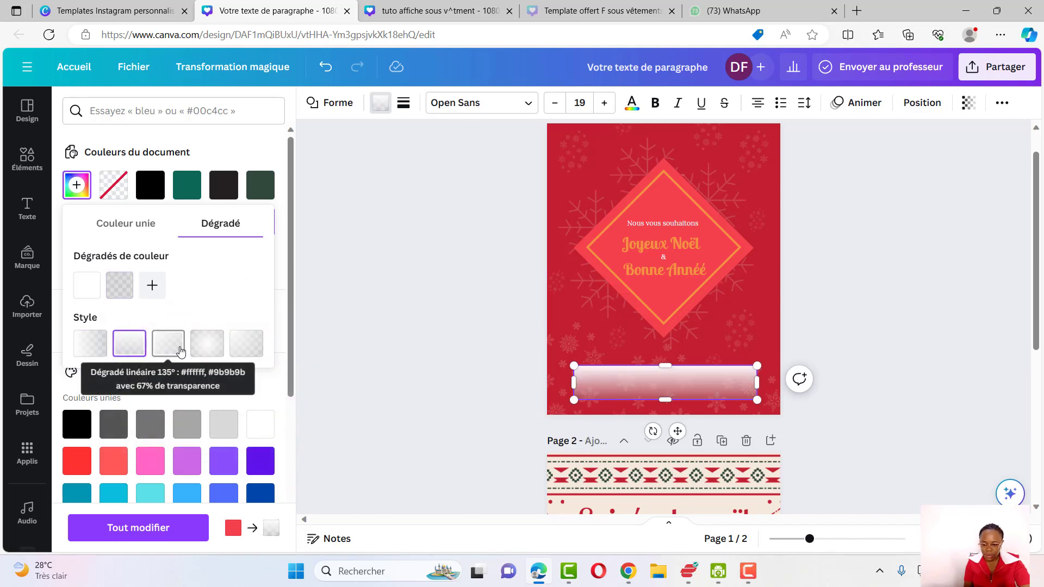
{"action": "left_click", "coordinate": [170, 349]}
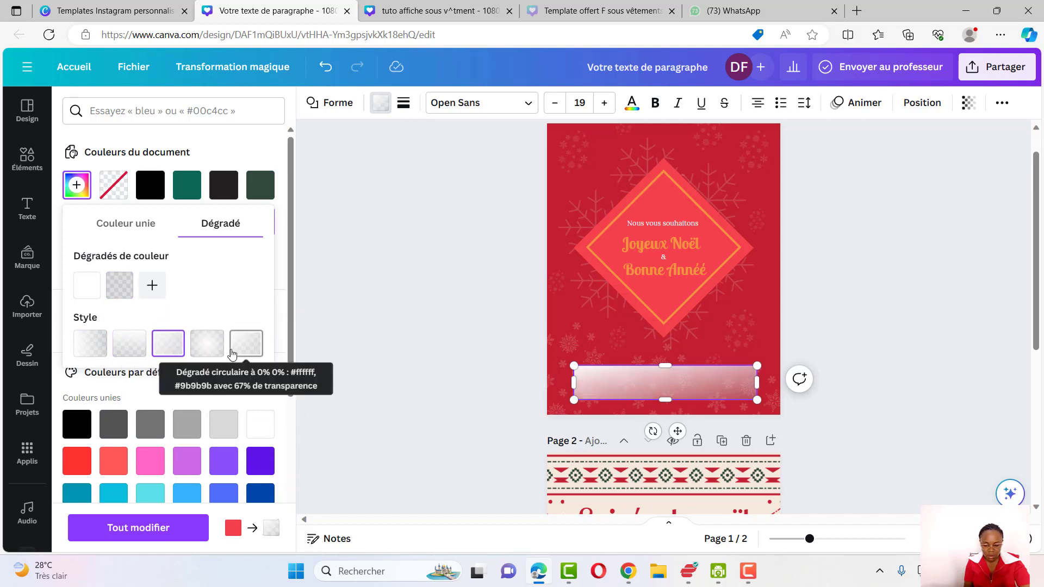
{"action": "left_click", "coordinate": [206, 352]}
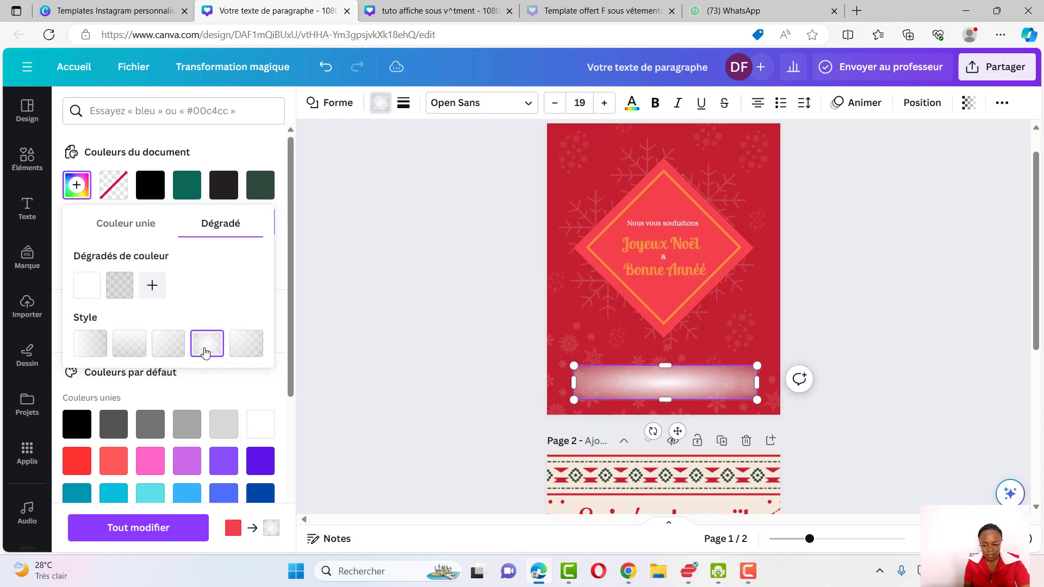
{"action": "left_click", "coordinate": [257, 346]}
{"action": "left_click", "coordinate": [215, 349]}
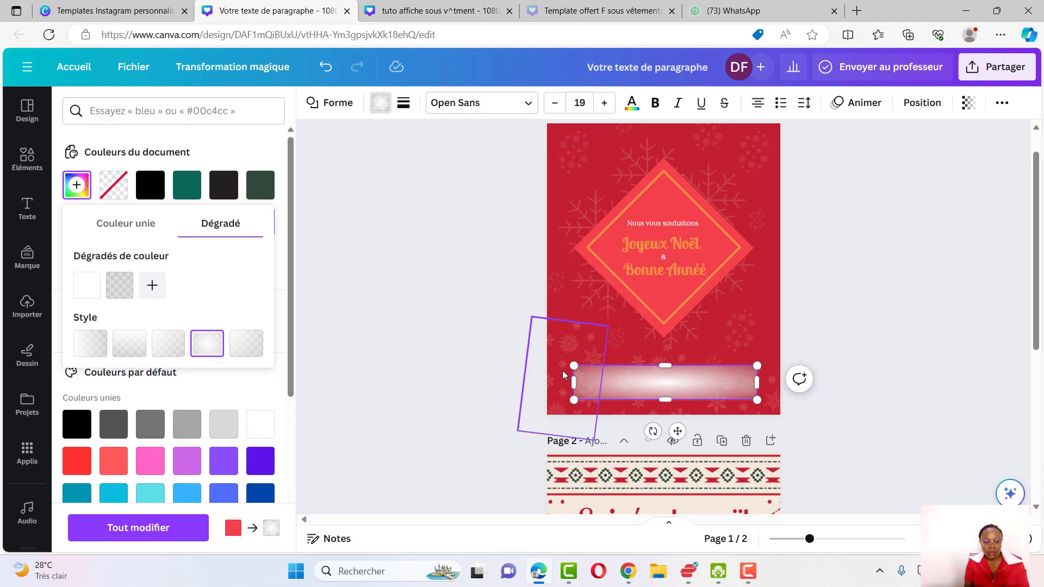
{"action": "left_click", "coordinate": [596, 351]}
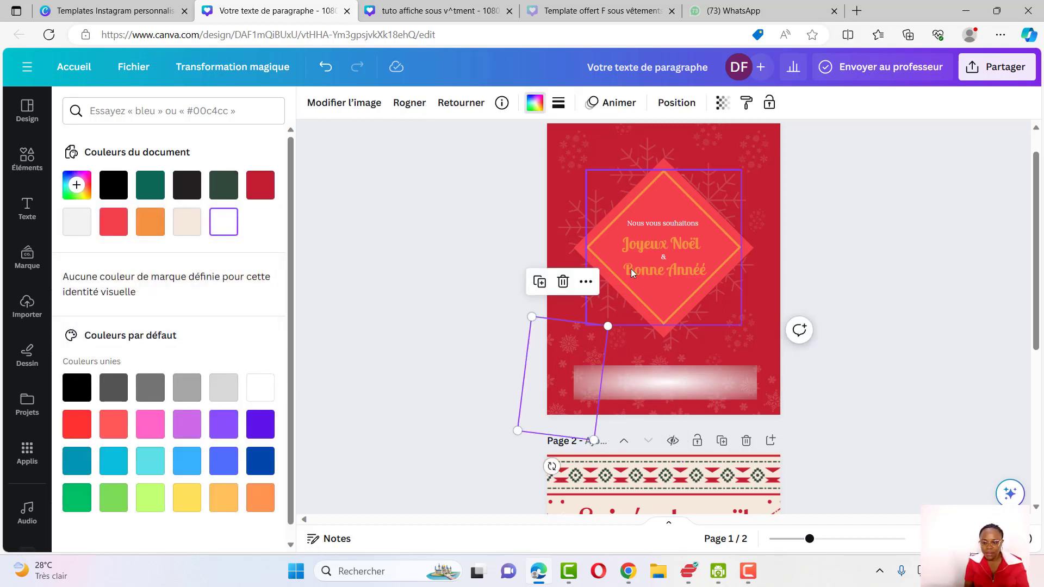
Duplicate the "Nous vous souhaitons" text and move the copy onto the banner
{"action": "left_click", "coordinate": [645, 224]}
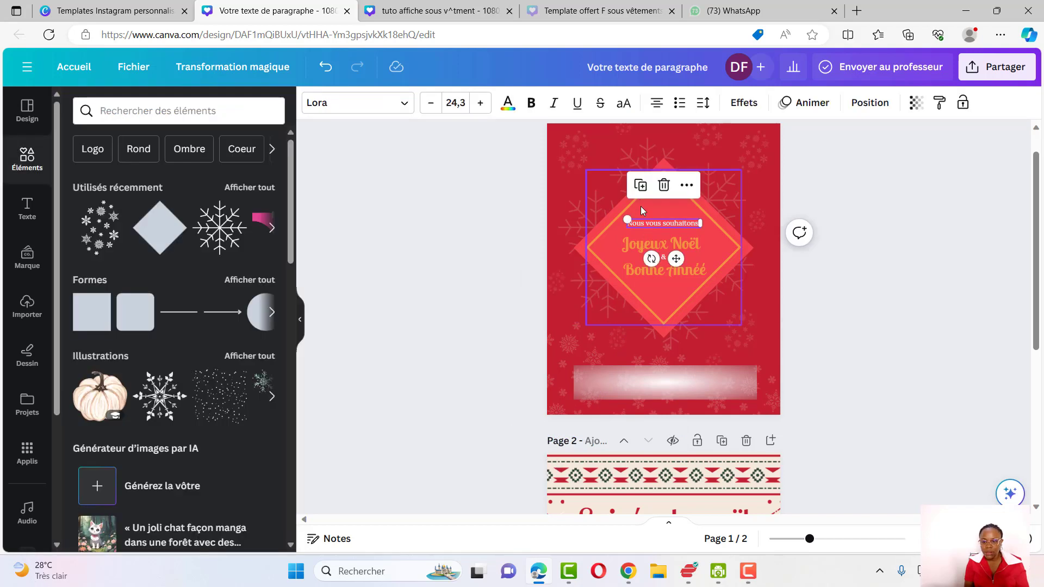
{"action": "left_click", "coordinate": [641, 185]}
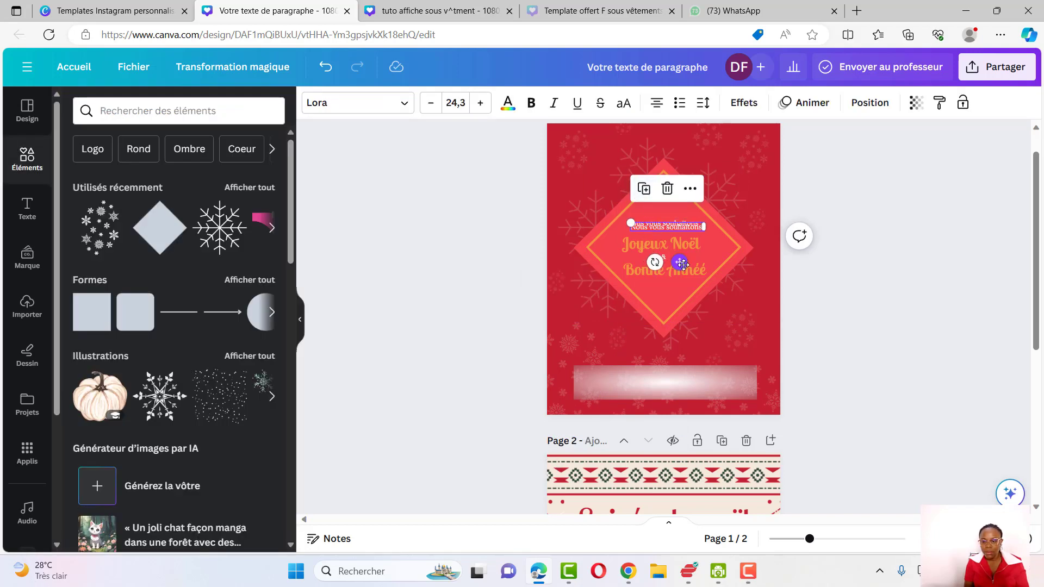
{"action": "left_click_drag", "start_coordinate": [683, 264], "coordinate": [637, 420]}
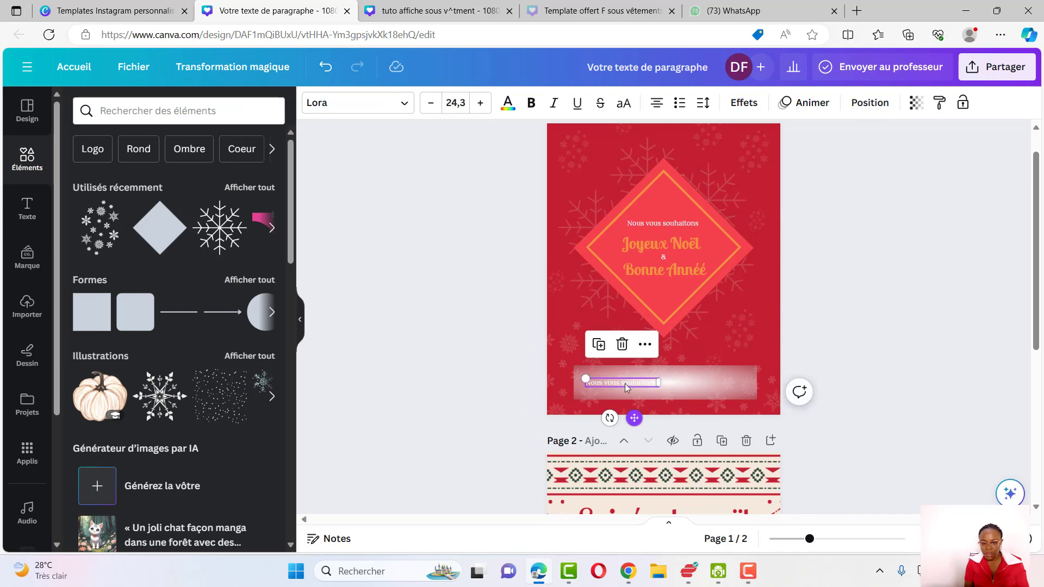
Change the copied text's colour to a dark document colour
{"action": "left_click", "coordinate": [507, 103]}
{"action": "left_click", "coordinate": [186, 182]}
{"action": "left_click", "coordinate": [326, 66]}
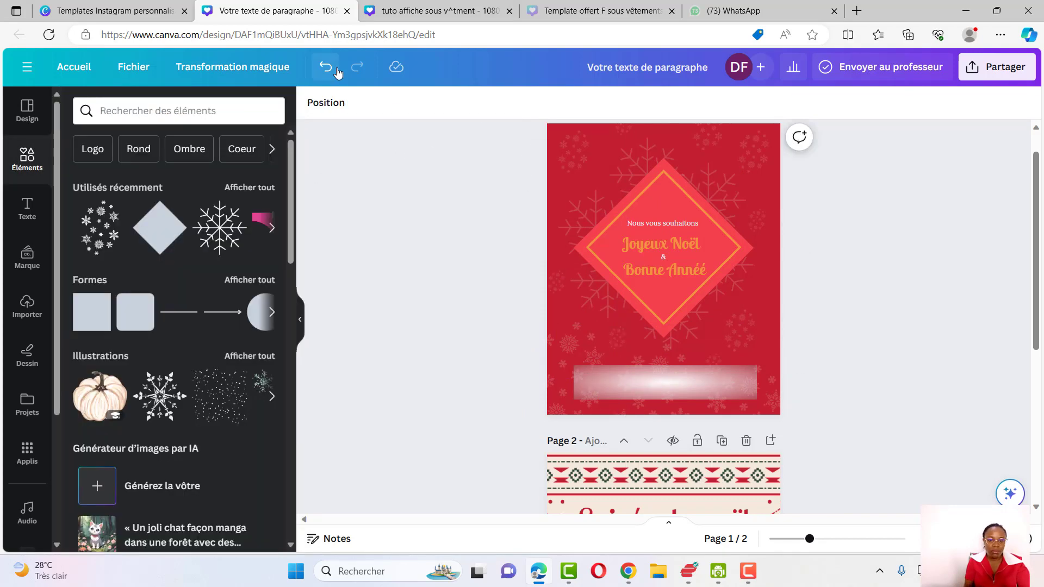
Replace the banner text with "Que cette année soit une année inoubliable remplie d'amour, de santé et de paix"
{"action": "double_click", "coordinate": [618, 383]}
{"action": "type", "text": "Quz cette anné"}
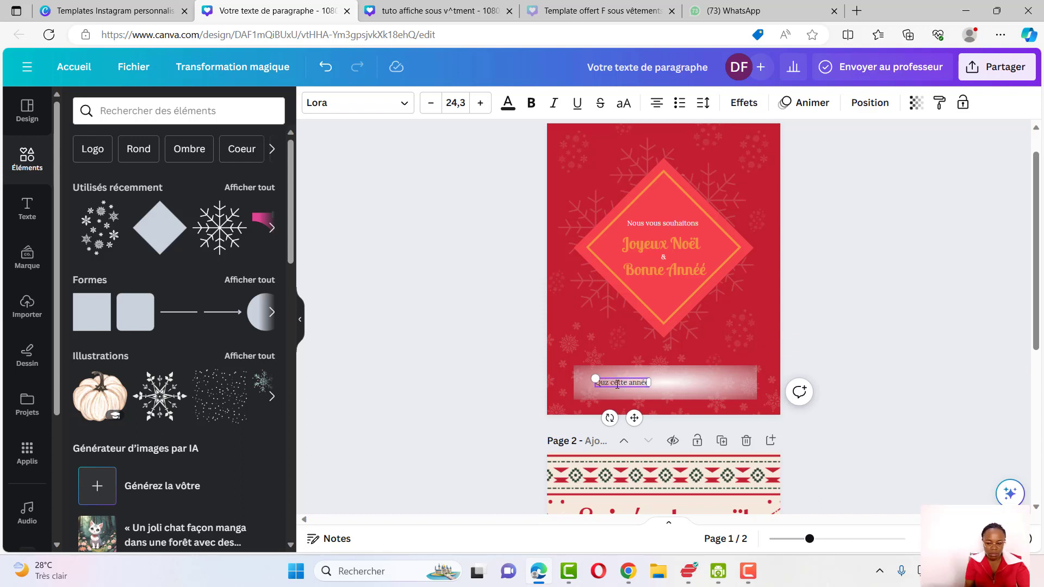
{"action": "type", "text": "e soit une année inoubliable remplie d'amour"}
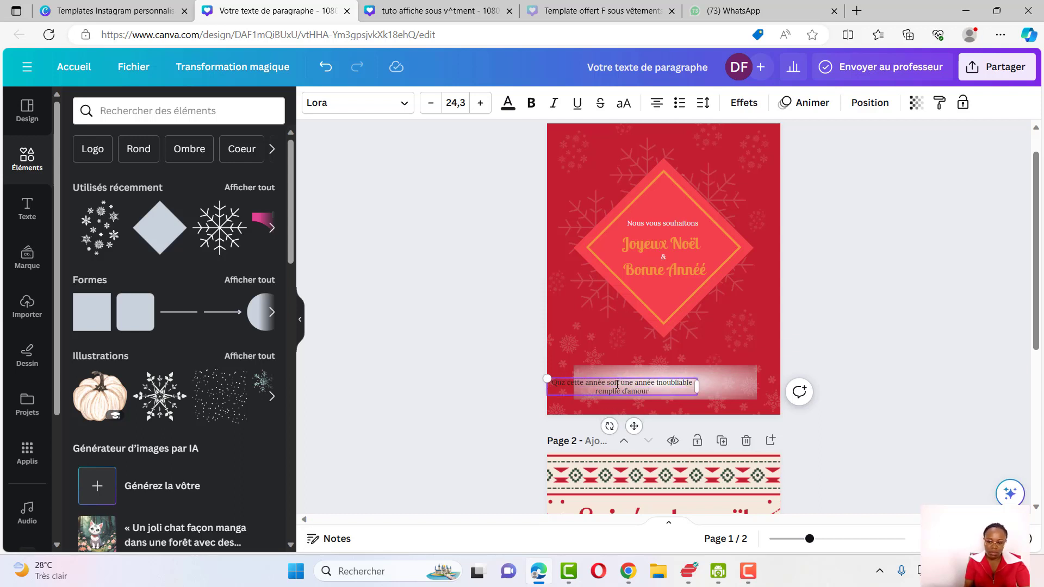
{"action": "type", "text": ", de santé et de paix"}
Recolour the banner gradient's white stop with an orange sampled from the design using the eyedropper
{"action": "left_click", "coordinate": [716, 384]}
{"action": "left_click", "coordinate": [380, 103]}
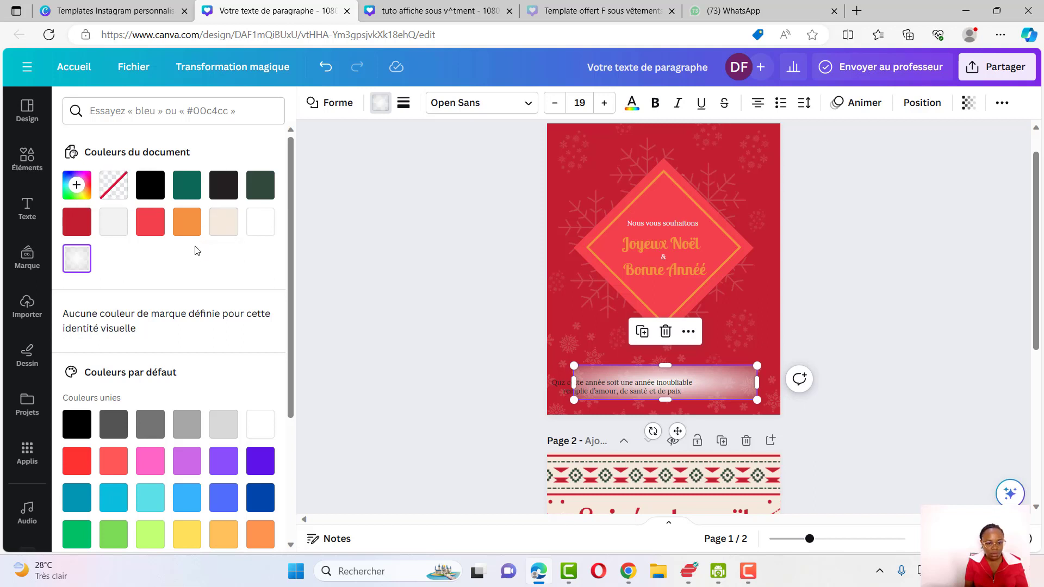
{"action": "left_click", "coordinate": [77, 258]}
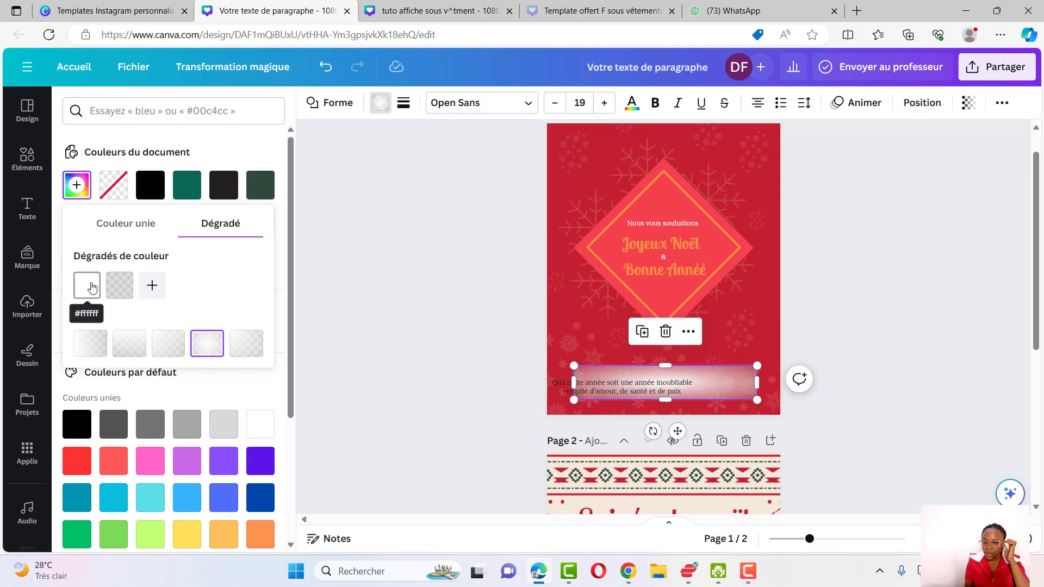
{"action": "left_click", "coordinate": [89, 286]}
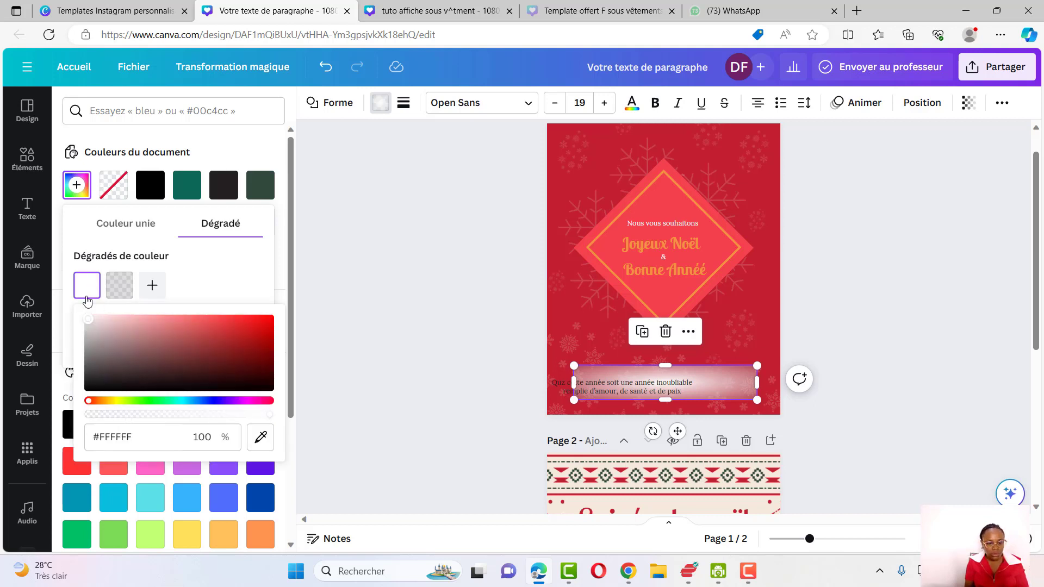
{"action": "left_click", "coordinate": [261, 441]}
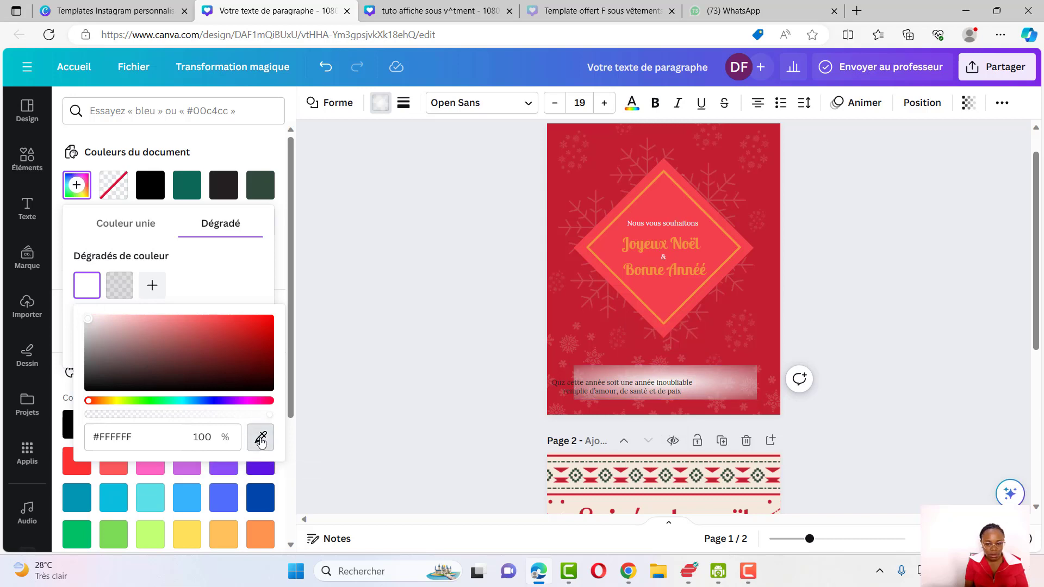
{"action": "left_click", "coordinate": [653, 250]}
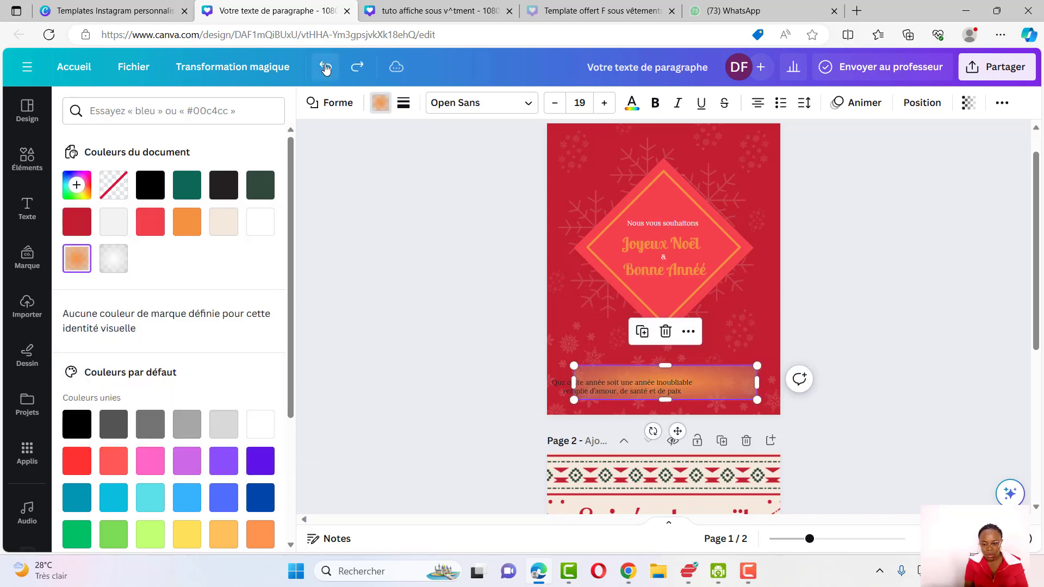
{"action": "left_click", "coordinate": [326, 68]}
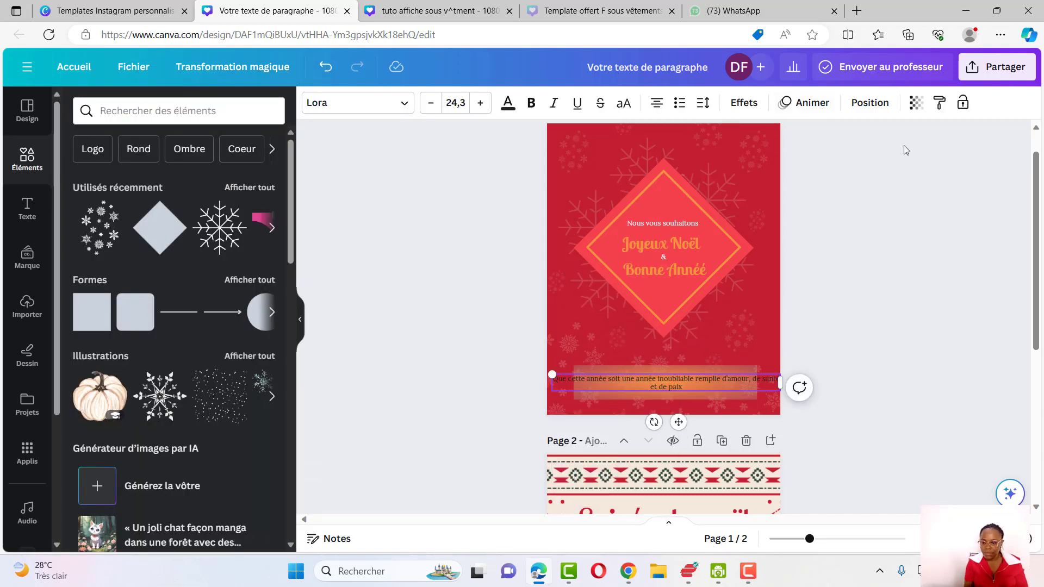
Enlarge the banner text to 28.3 and narrow its text box to the banner's width
{"action": "left_click", "coordinate": [480, 103]}
{"action": "left_click", "coordinate": [481, 103]}
{"action": "left_click", "coordinate": [480, 102]}
{"action": "left_click", "coordinate": [480, 102]}
{"action": "left_click_drag", "start_coordinate": [552, 384], "coordinate": [574, 383]}
{"action": "left_click_drag", "start_coordinate": [780, 384], "coordinate": [756, 384]}
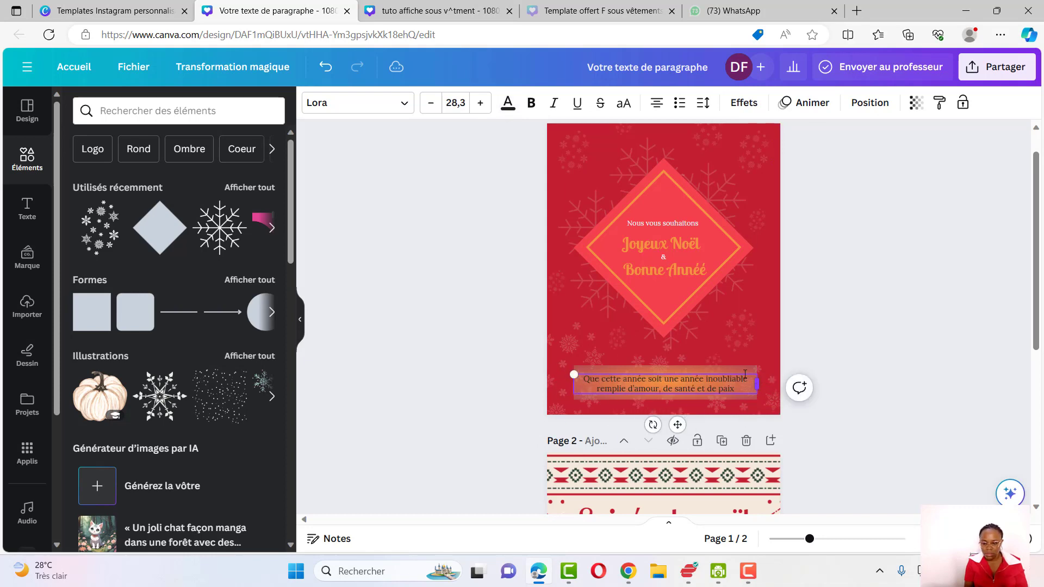
Change the banner text colour to white
{"action": "triple_click", "coordinate": [745, 374]}
{"action": "left_click", "coordinate": [508, 103]}
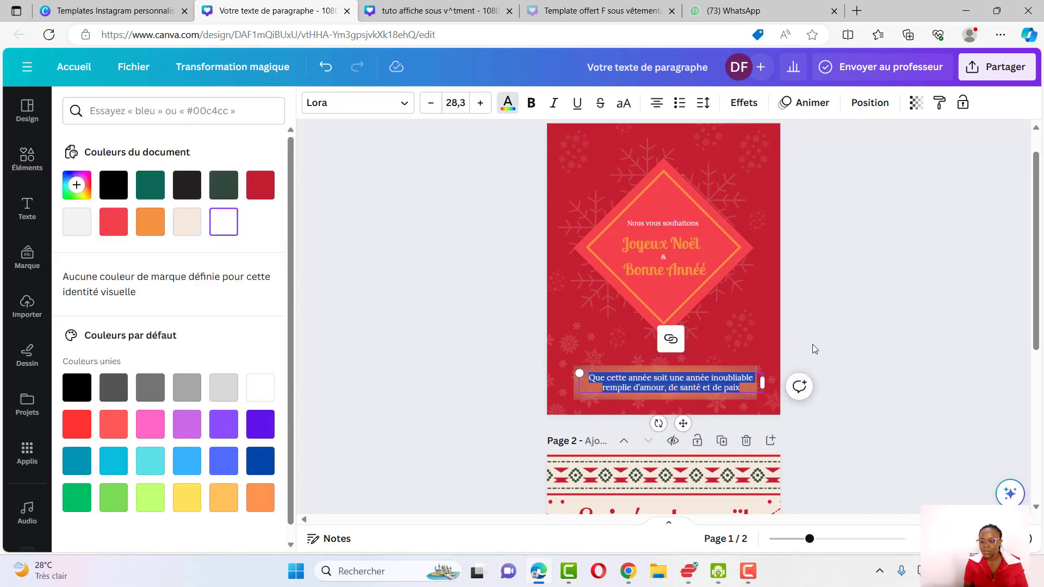
{"action": "left_click", "coordinate": [640, 382]}
{"action": "key", "text": "Escape"}
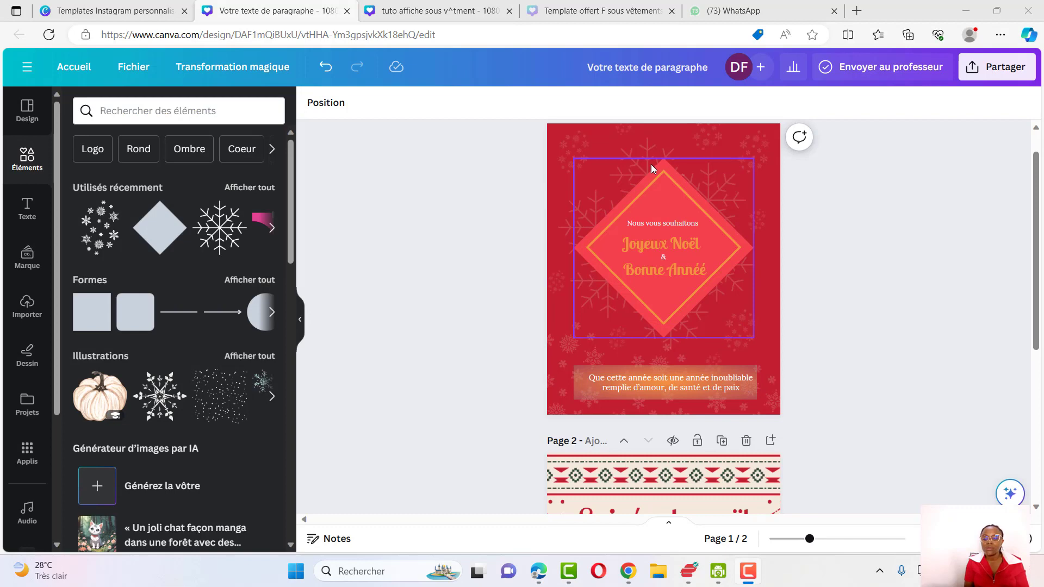
Search the elements for "golden star" illustrations and place a glossy gold star in the page's top-left corner
{"action": "left_click", "coordinate": [178, 112]}
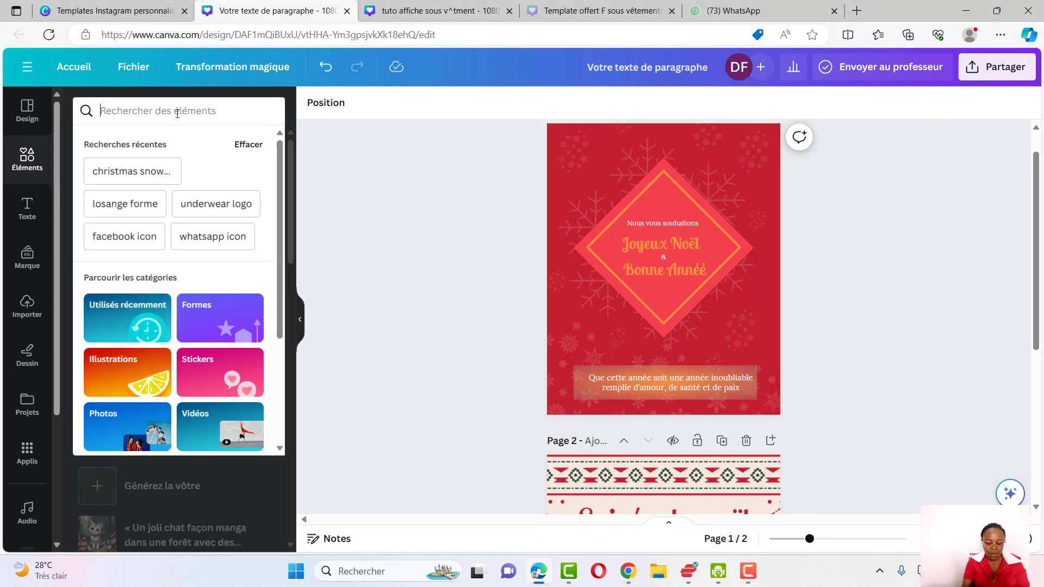
{"action": "type", "text": "golden"}
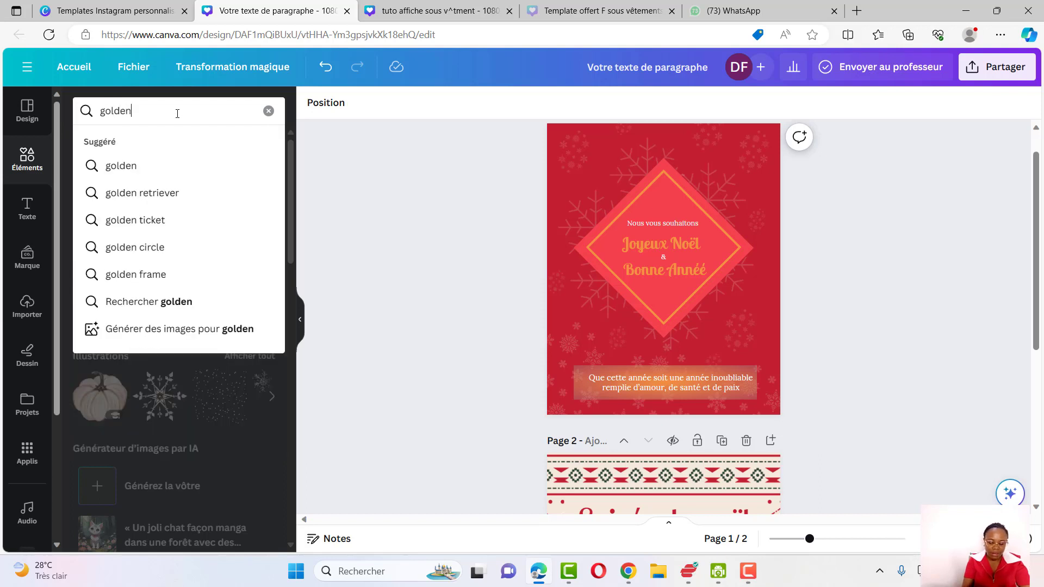
{"action": "type", "text": " star"}
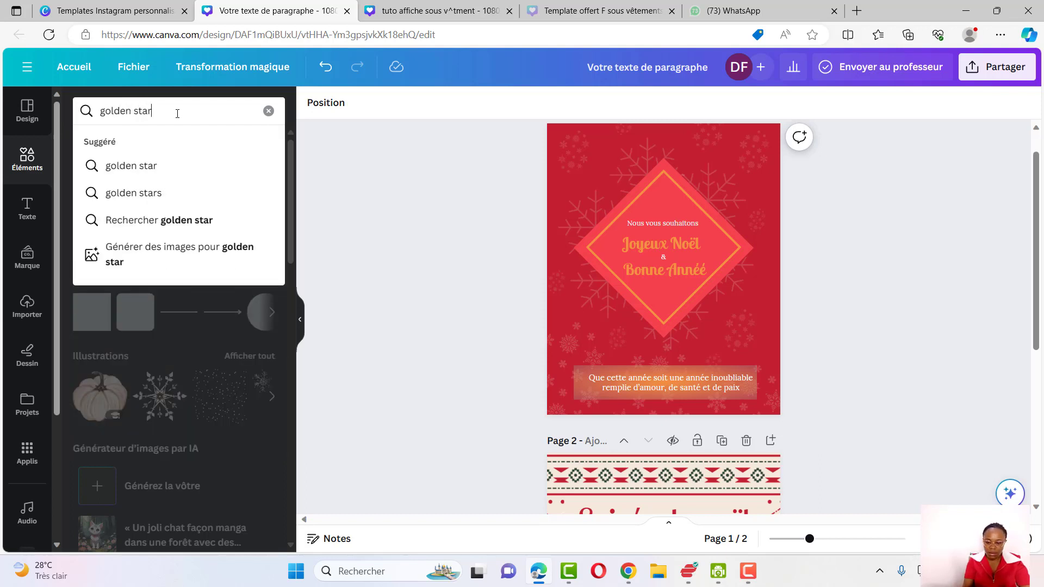
{"action": "key", "text": "Return"}
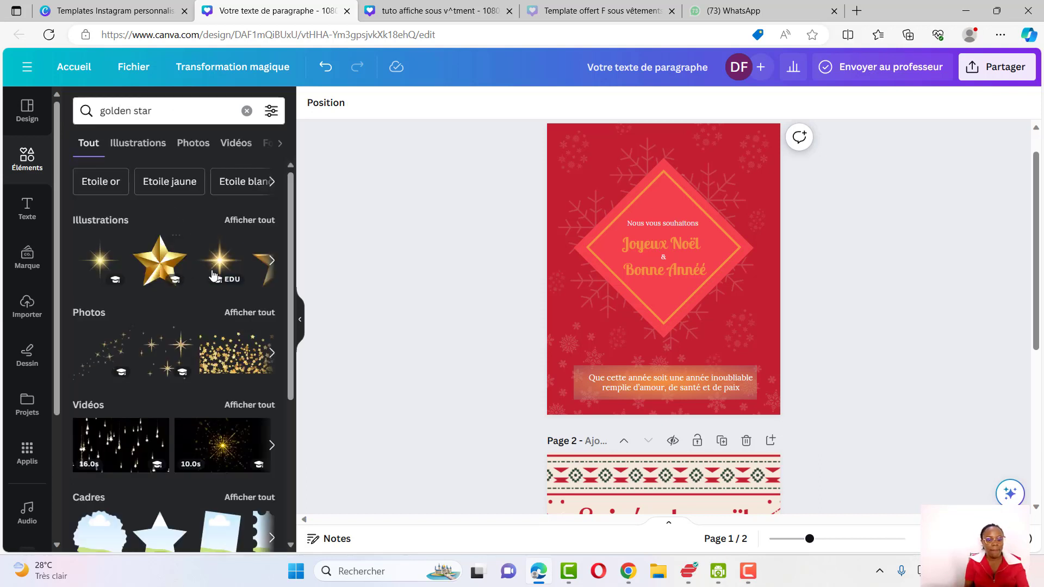
{"action": "left_click", "coordinate": [250, 222]}
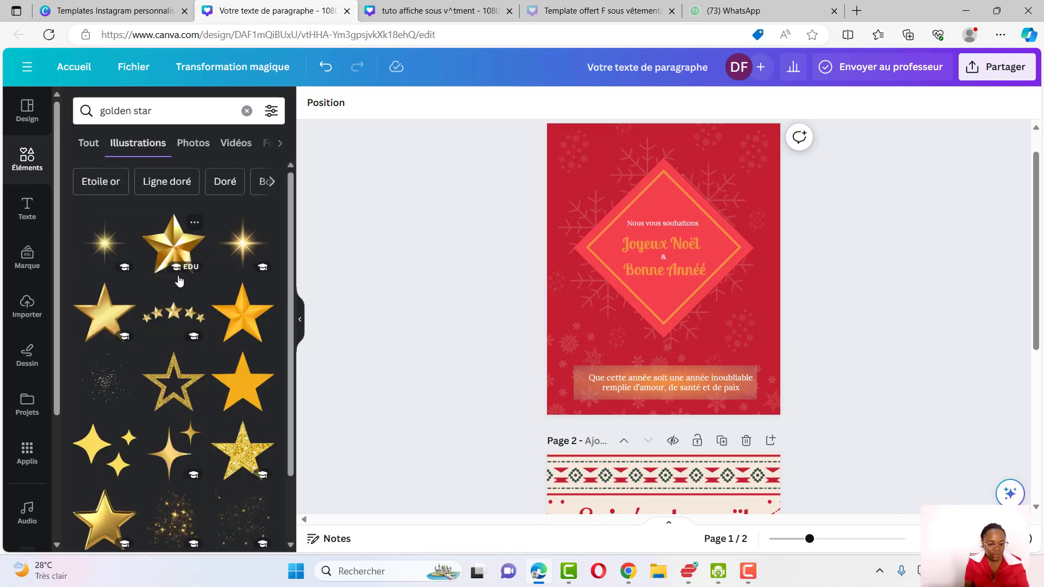
{"action": "left_click", "coordinate": [101, 318]}
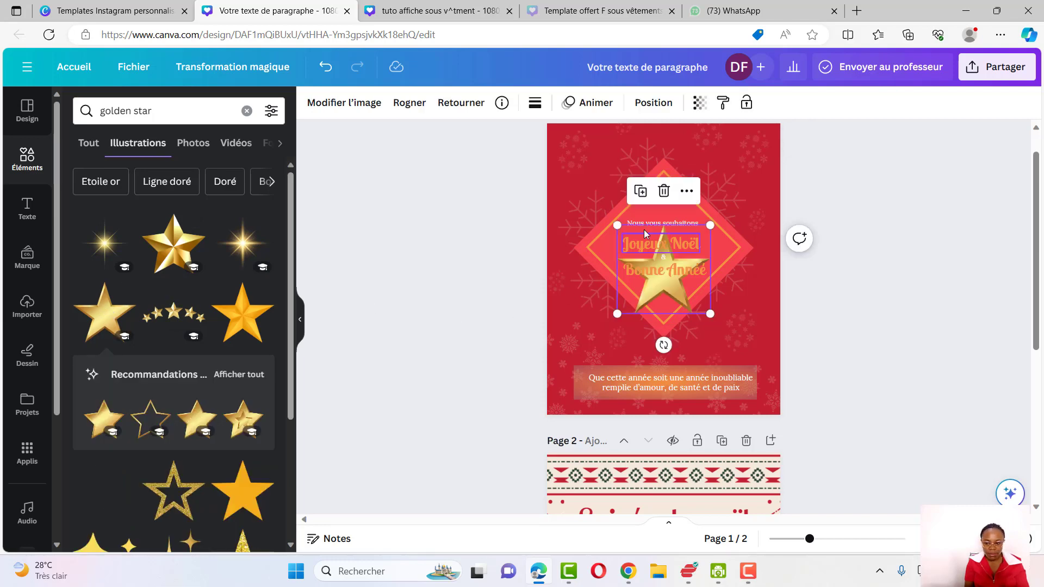
{"action": "left_click", "coordinate": [664, 191]}
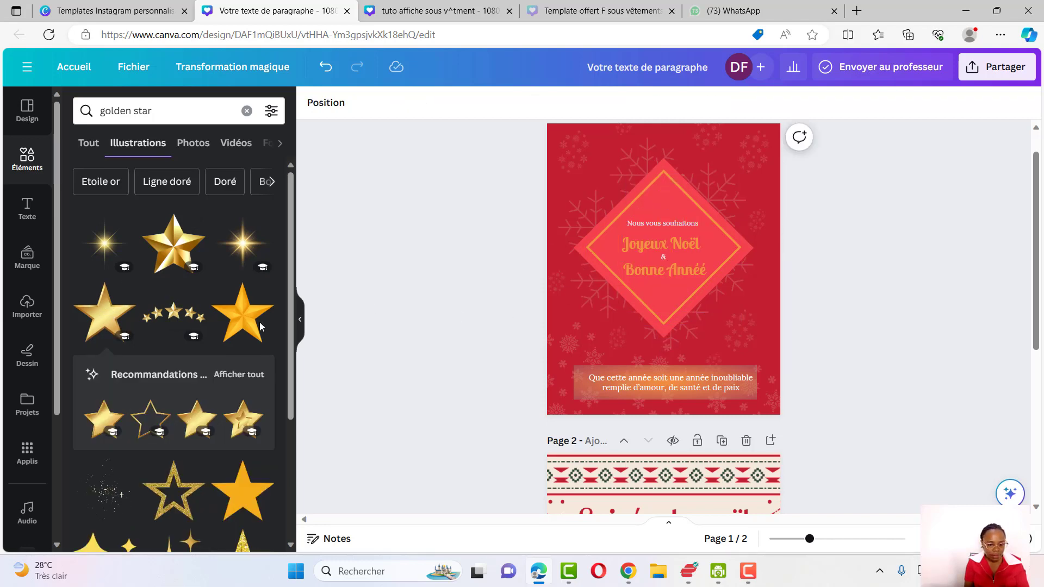
{"action": "scroll", "coordinate": [203, 332], "scroll_direction": "down", "scroll_amount": 3}
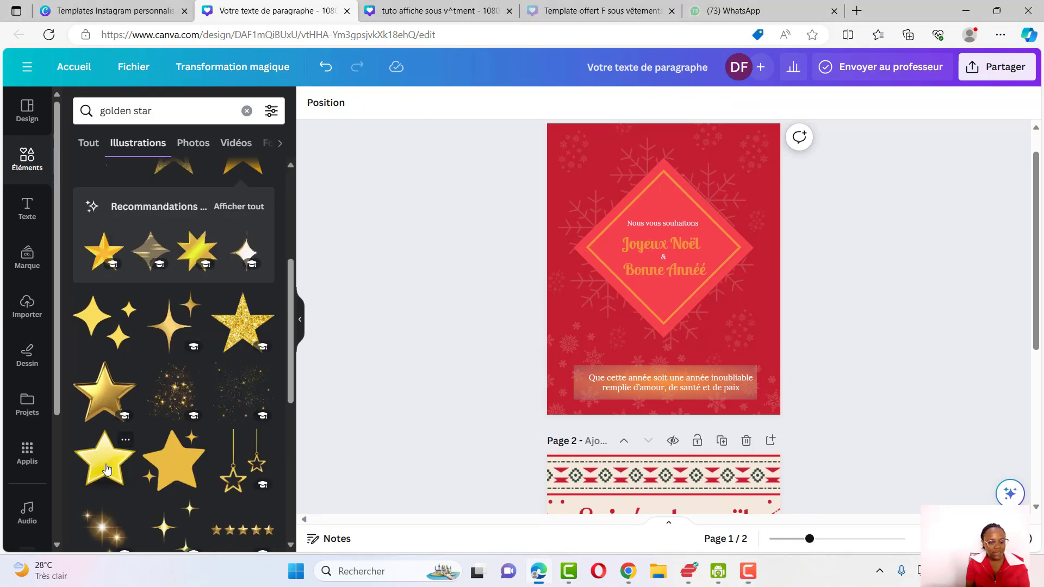
{"action": "left_click", "coordinate": [106, 469]}
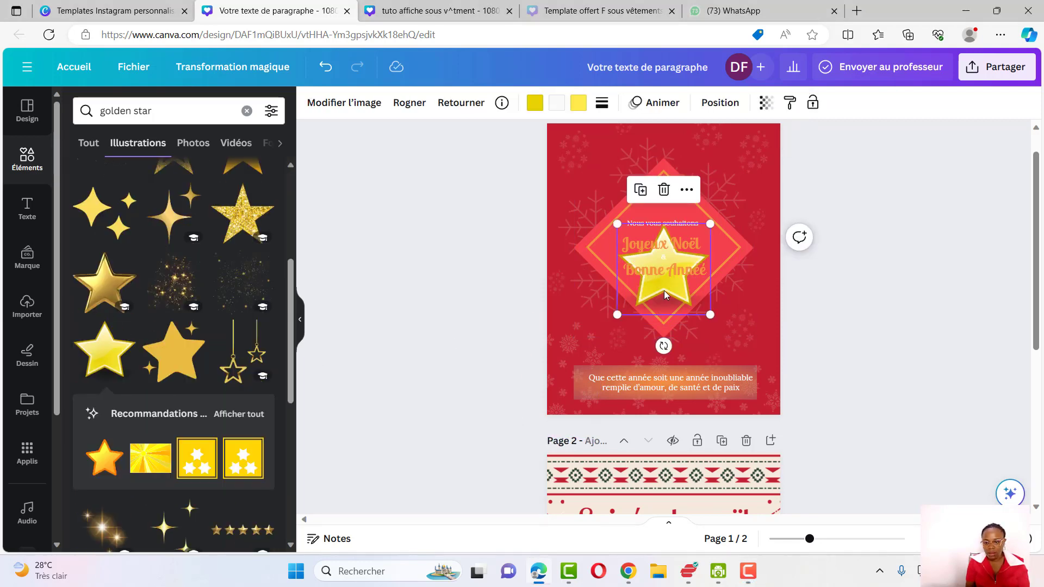
{"action": "left_click_drag", "start_coordinate": [664, 293], "coordinate": [597, 221]}
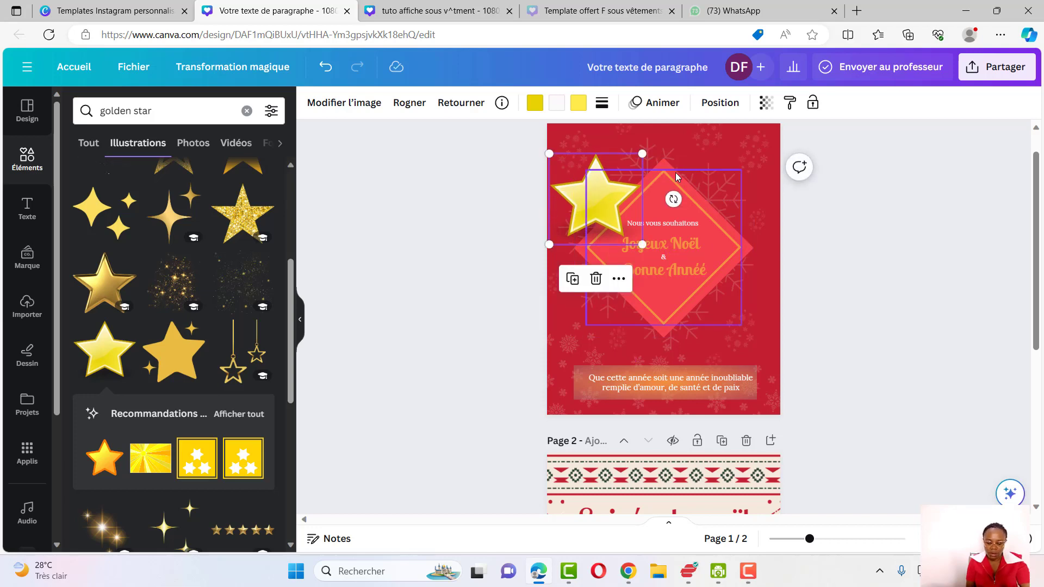
Draw a vertical line from the page's top edge down to the star as its hanging string
{"action": "key", "text": "l"}
{"action": "left_click_drag", "start_coordinate": [675, 301], "coordinate": [612, 162]}
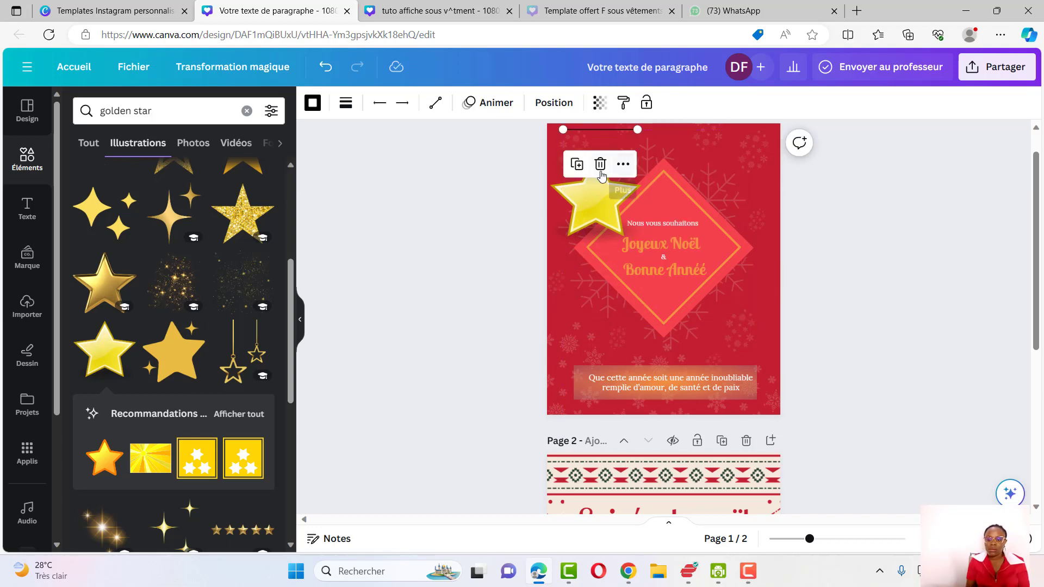
{"action": "left_click", "coordinate": [601, 165]}
{"action": "key", "text": "l"}
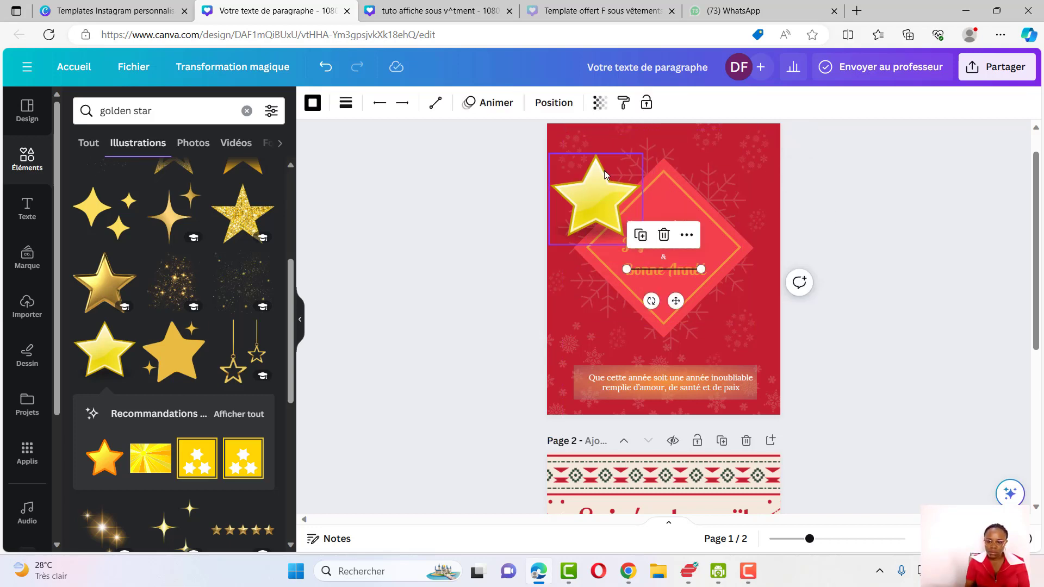
{"action": "left_click_drag", "start_coordinate": [676, 301], "coordinate": [631, 120]}
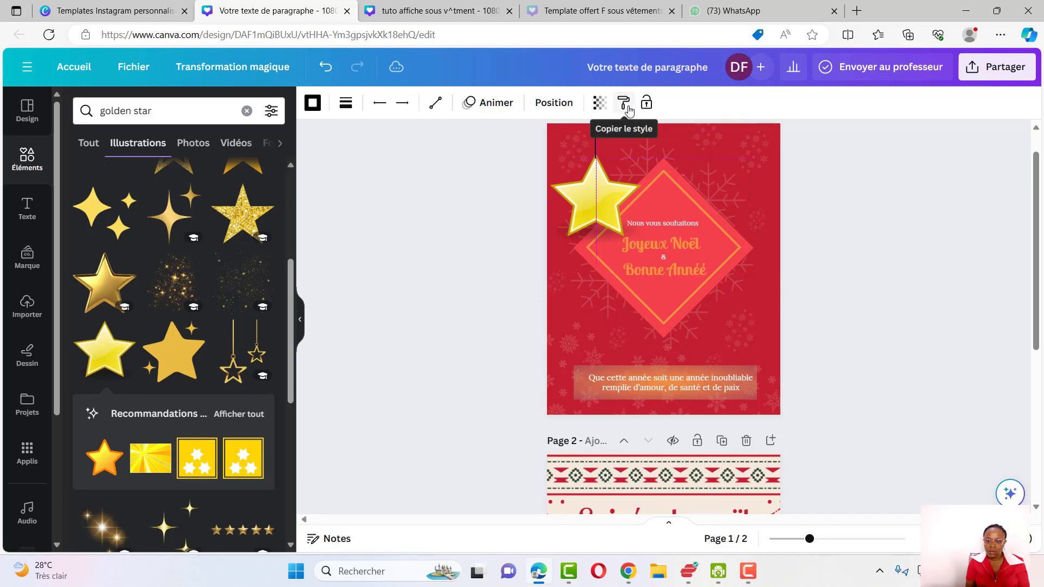
{"action": "left_click_drag", "start_coordinate": [629, 111], "coordinate": [629, 111]}
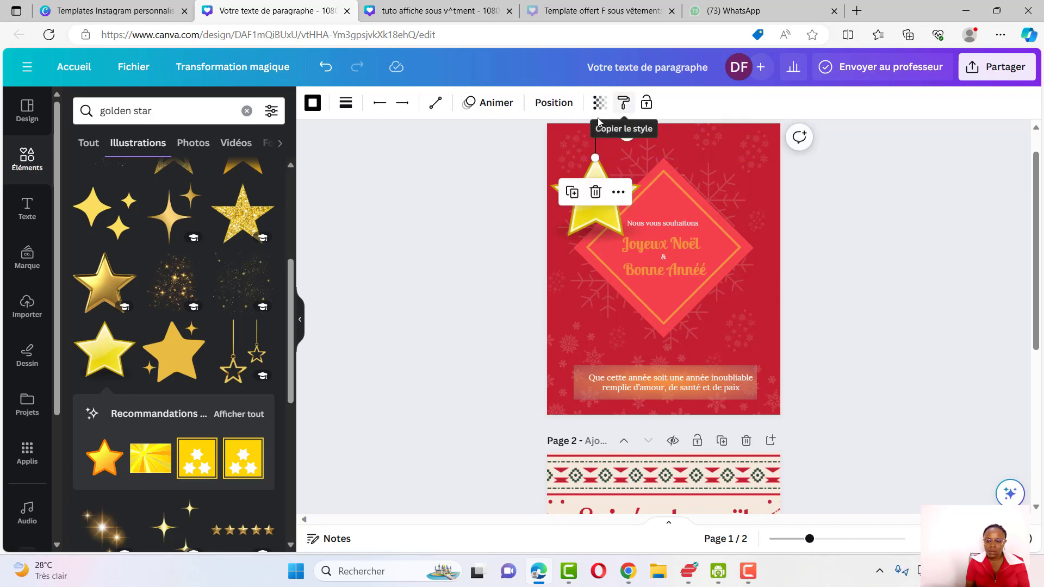
Colour the string yellow and group it with the star
{"action": "left_click", "coordinate": [318, 112]}
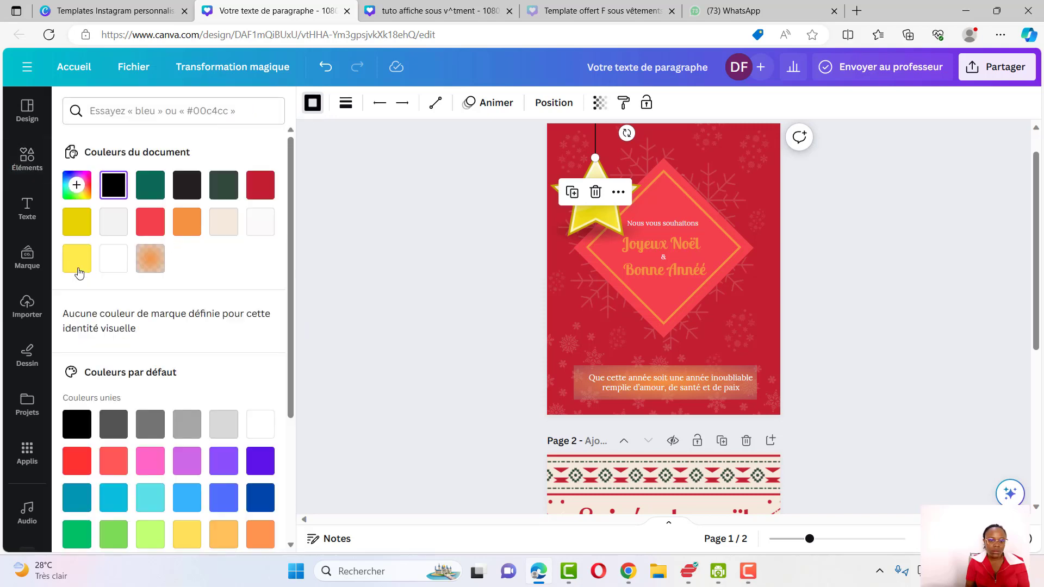
{"action": "left_click", "coordinate": [78, 261]}
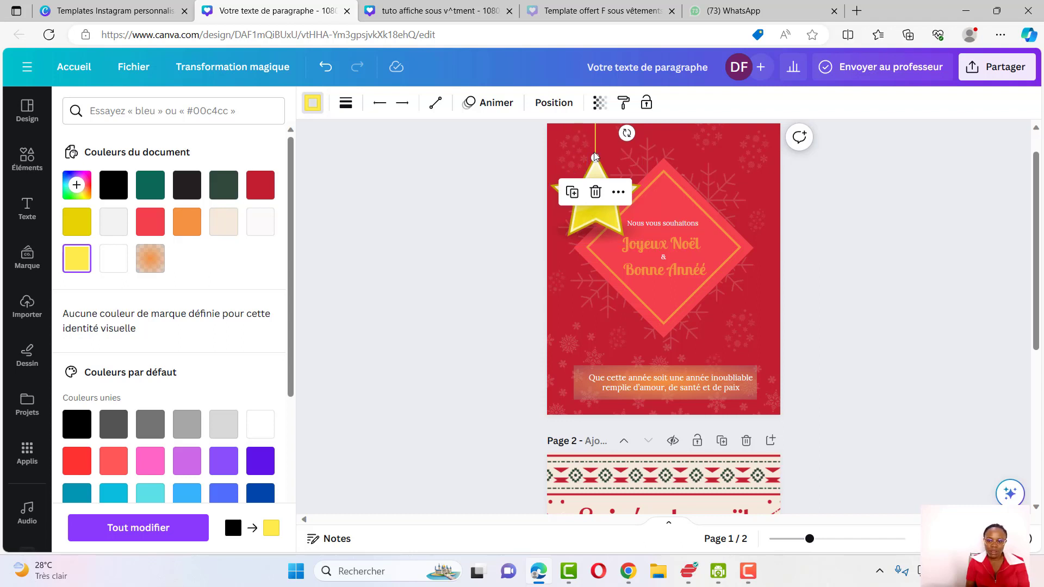
{"action": "left_click", "coordinate": [613, 226], "text": "shift"}
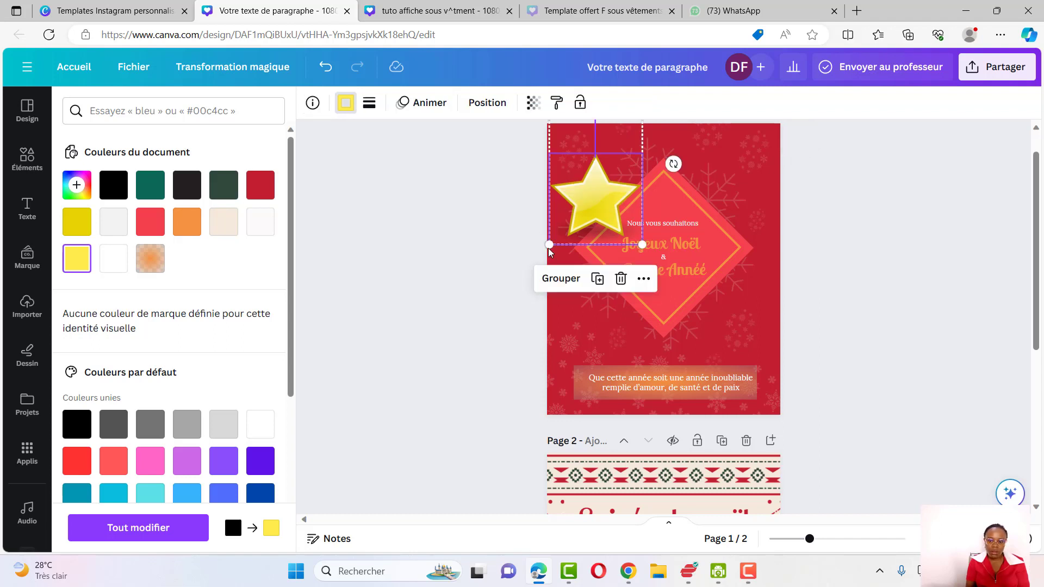
{"action": "left_click", "coordinate": [549, 279]}
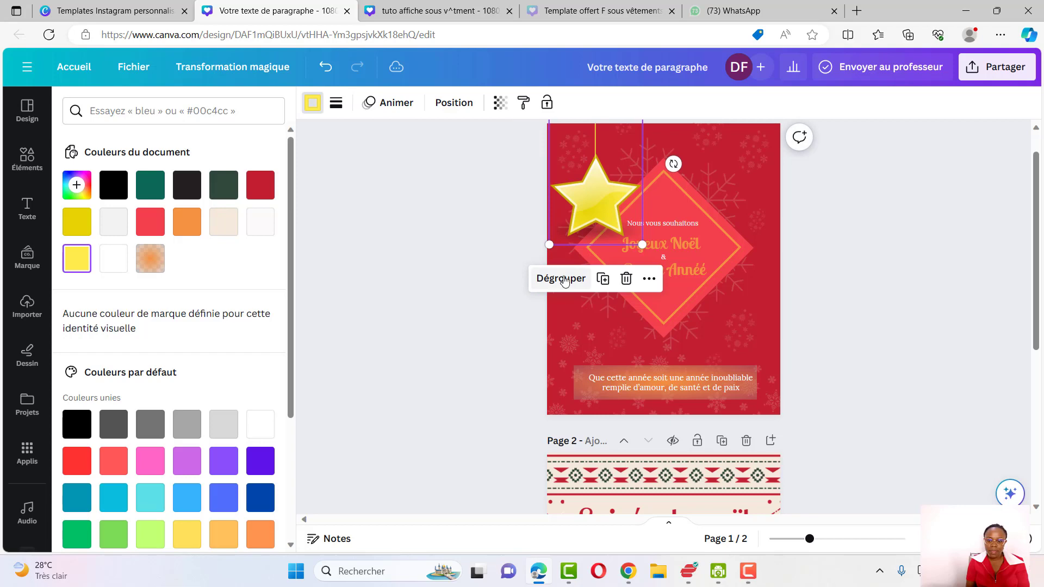
Duplicate the hanging star, placing a large copy at the top right and two smaller copies along the top edge
{"action": "left_click", "coordinate": [605, 288]}
{"action": "left_click_drag", "start_coordinate": [596, 217], "coordinate": [742, 220]}
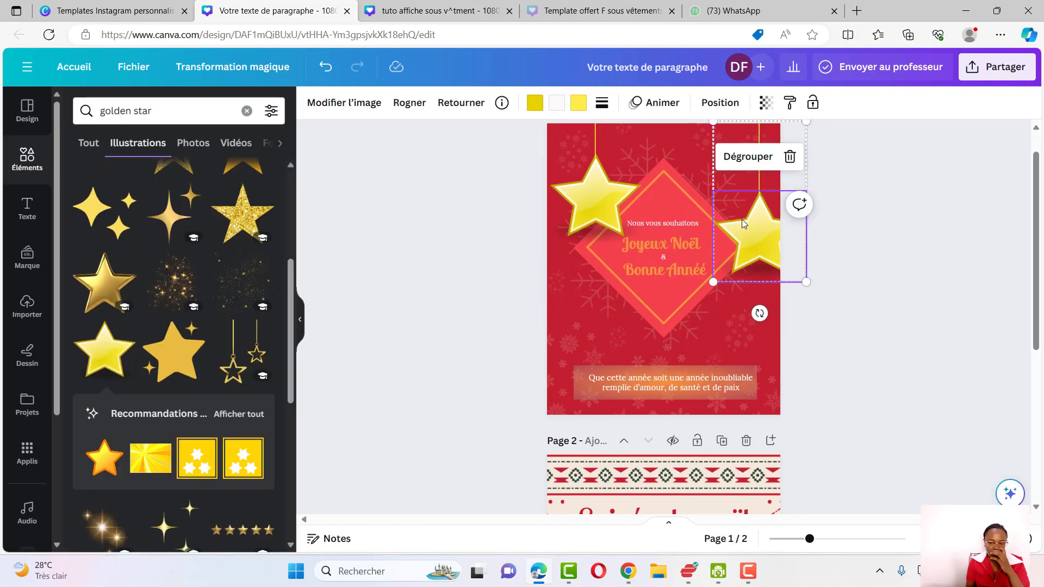
{"action": "left_click_drag", "start_coordinate": [714, 282], "coordinate": [640, 190]}
{"action": "left_click_drag", "start_coordinate": [611, 202], "coordinate": [640, 158]}
{"action": "mouse_move", "coordinate": [659, 140]}
{"action": "left_mouse_down"}
{"action": "mouse_move", "coordinate": [644, 162]}
{"action": "mouse_move", "coordinate": [651, 153]}
{"action": "left_mouse_up"}
{"action": "left_click_drag", "start_coordinate": [640, 138], "coordinate": [641, 153]}
{"action": "left_click_drag", "start_coordinate": [642, 152], "coordinate": [722, 156]}
Place another hanging star copy at the lower left, just above the banner
{"action": "left_click", "coordinate": [631, 205]}
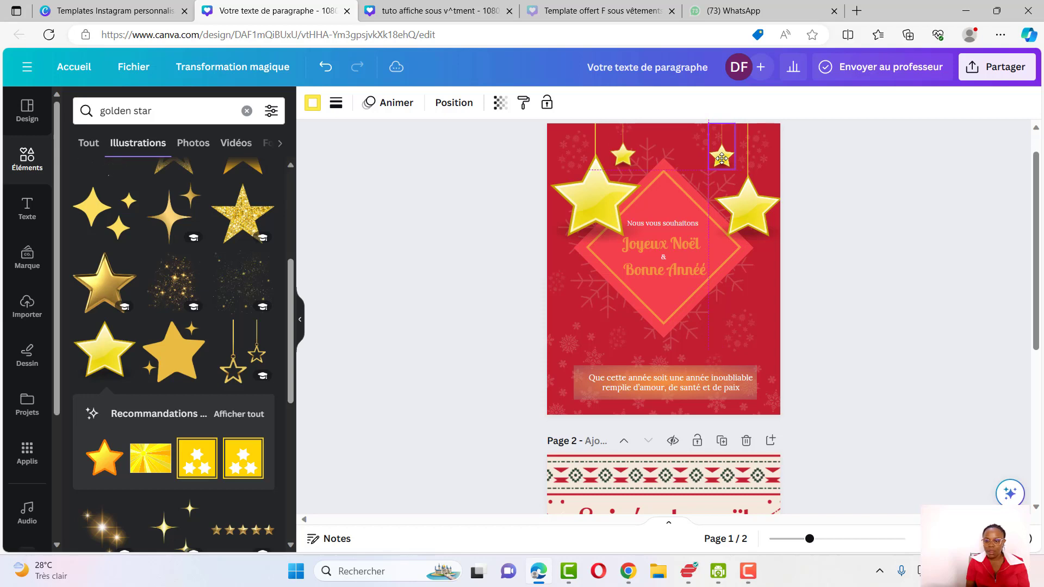
{"action": "left_click", "coordinate": [751, 218]}
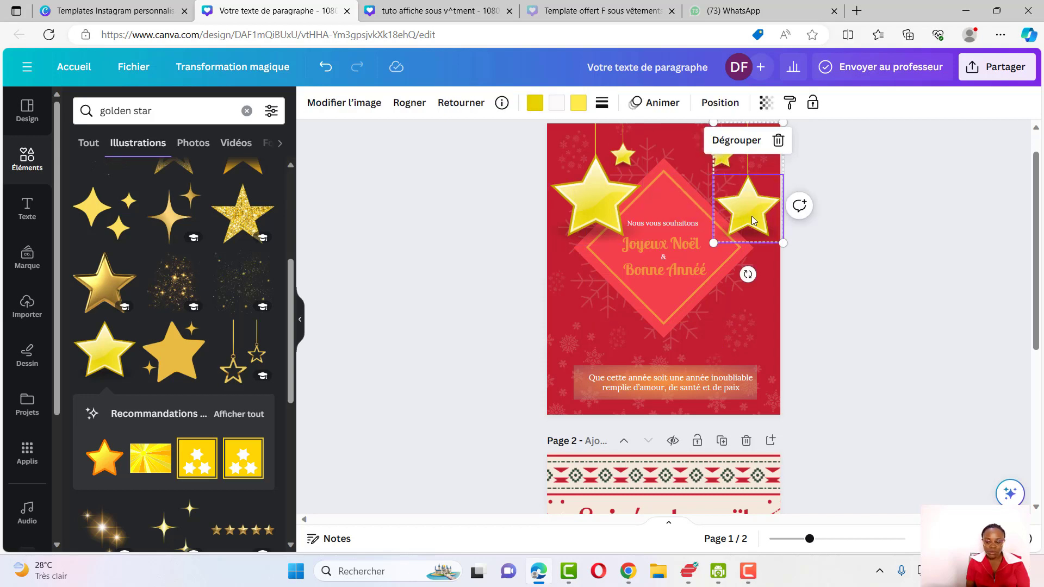
{"action": "left_click_drag", "start_coordinate": [755, 219], "coordinate": [599, 352]}
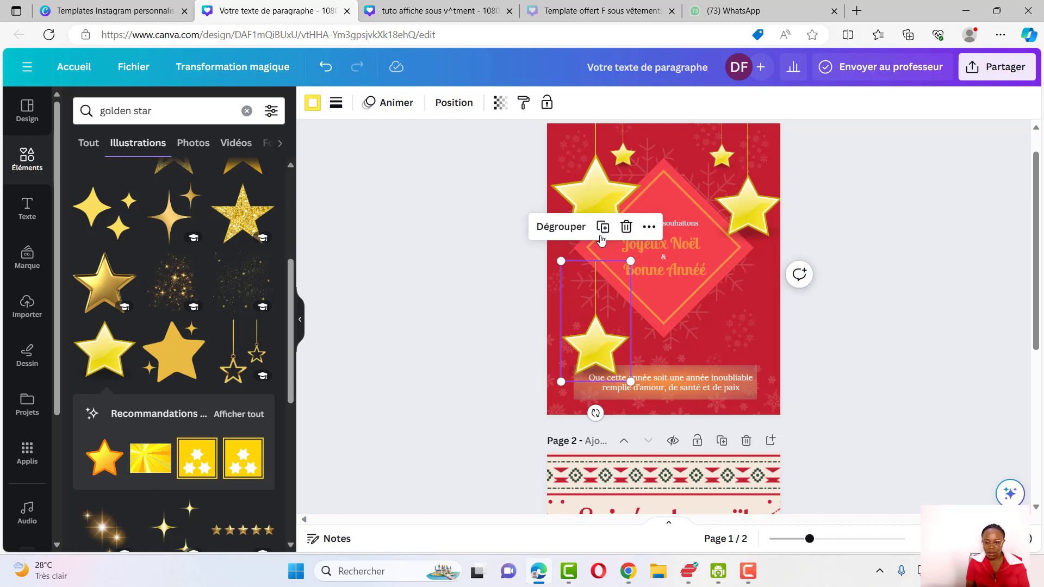
Ungroup the lower-left hanging star and extend its string straight up to the page's top edge
{"action": "left_click", "coordinate": [576, 229]}
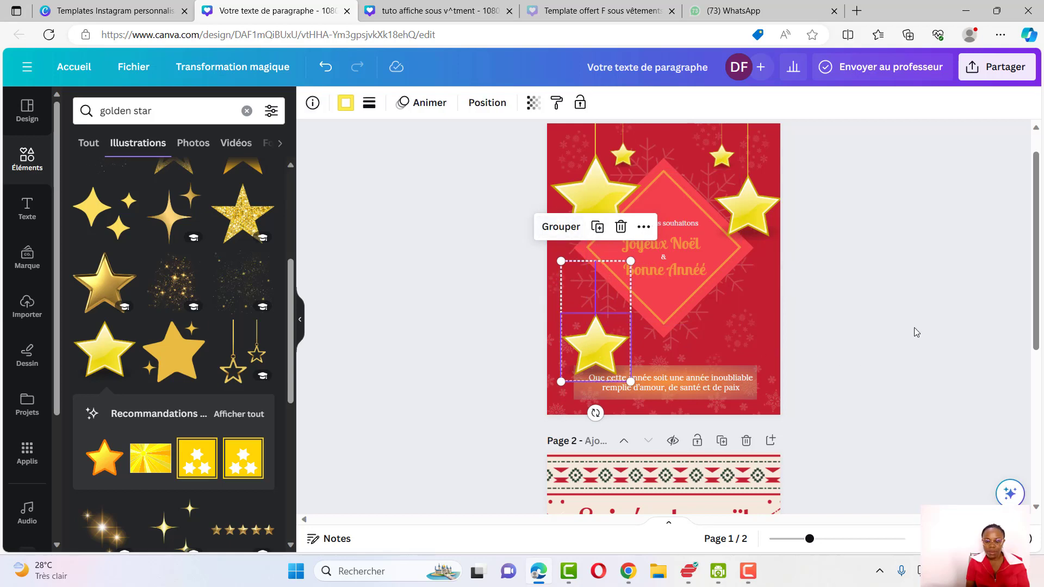
{"action": "left_click", "coordinate": [608, 284]}
{"action": "left_click", "coordinate": [596, 281]}
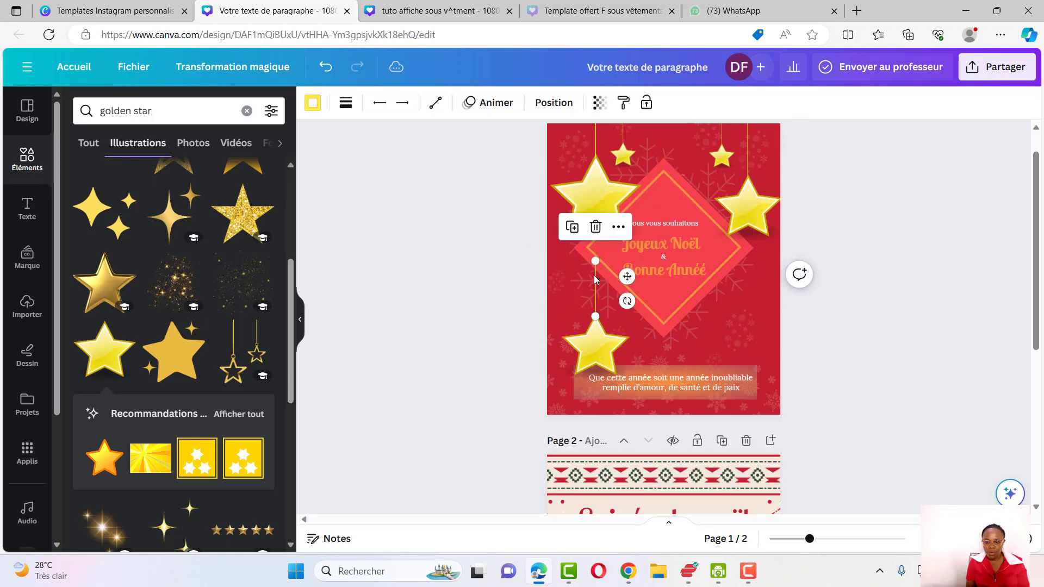
{"action": "left_click", "coordinate": [885, 539]}
{"action": "left_click_drag", "start_coordinate": [571, 520], "coordinate": [401, 520]}
{"action": "scroll", "coordinate": [597, 354], "scroll_direction": "up", "scroll_amount": 10}
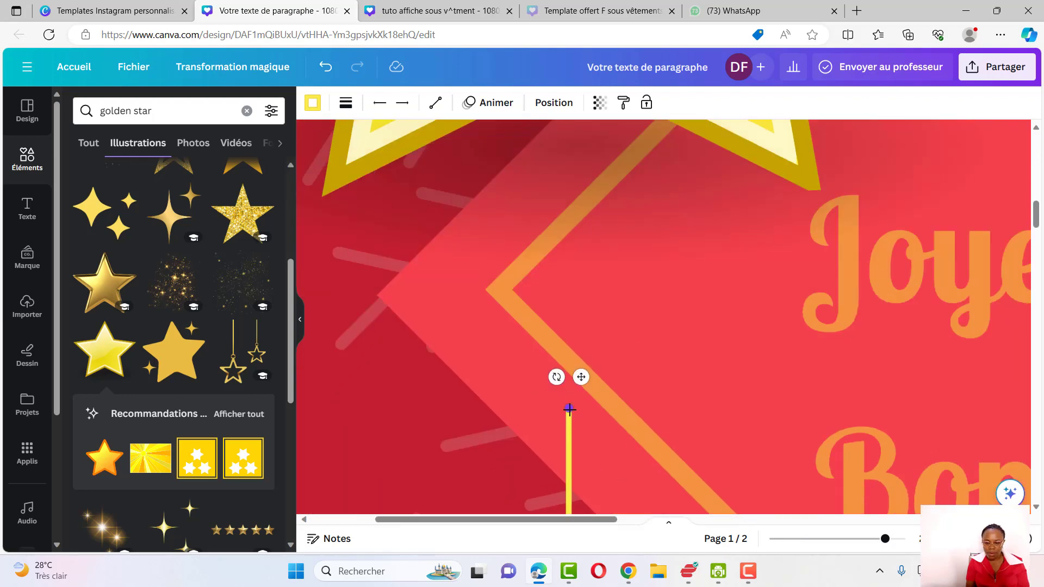
{"action": "left_click_drag", "start_coordinate": [569, 410], "coordinate": [510, 139]}
{"action": "scroll", "coordinate": [579, 221], "scroll_direction": "up", "scroll_amount": 6}
{"action": "left_click_drag", "start_coordinate": [887, 539], "coordinate": [843, 539]}
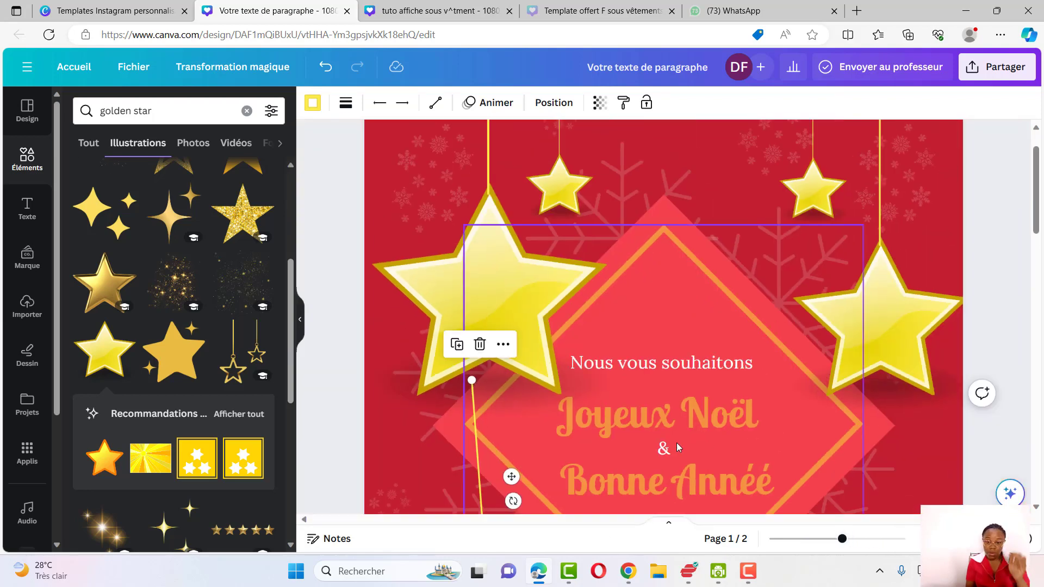
{"action": "left_click_drag", "start_coordinate": [471, 380], "coordinate": [439, 174]}
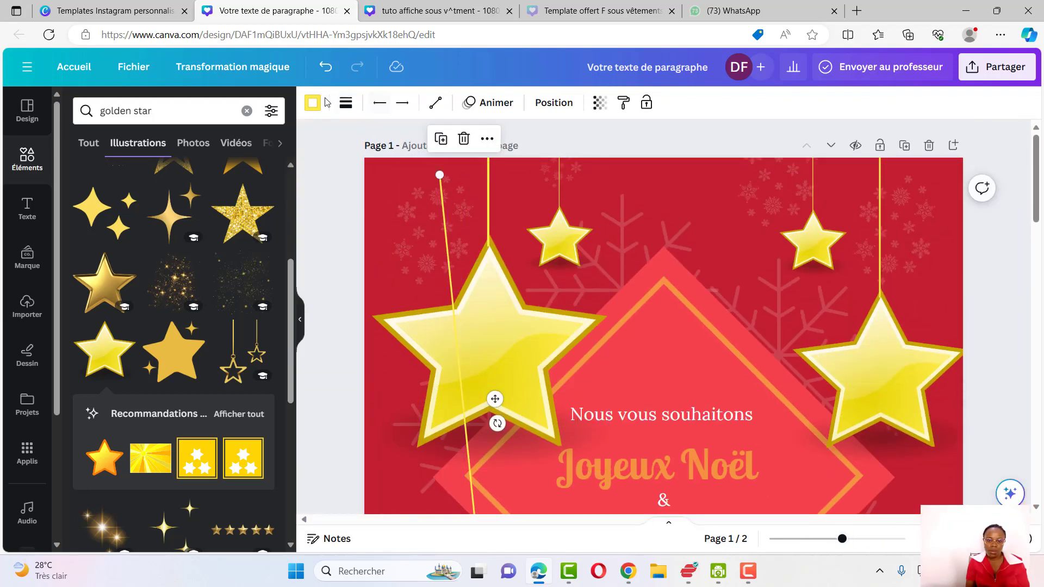
{"action": "left_click", "coordinate": [330, 72]}
{"action": "left_click_drag", "start_coordinate": [471, 432], "coordinate": [489, 155]}
{"action": "scroll", "coordinate": [416, 234], "scroll_direction": "down", "scroll_amount": 6}
{"action": "left_click_drag", "start_coordinate": [478, 323], "coordinate": [477, 325]}
Regroup the lower-left star with its lengthened string using the layers list
{"action": "left_click", "coordinate": [720, 103]}
{"action": "left_click_drag", "start_coordinate": [179, 234], "coordinate": [174, 190]}
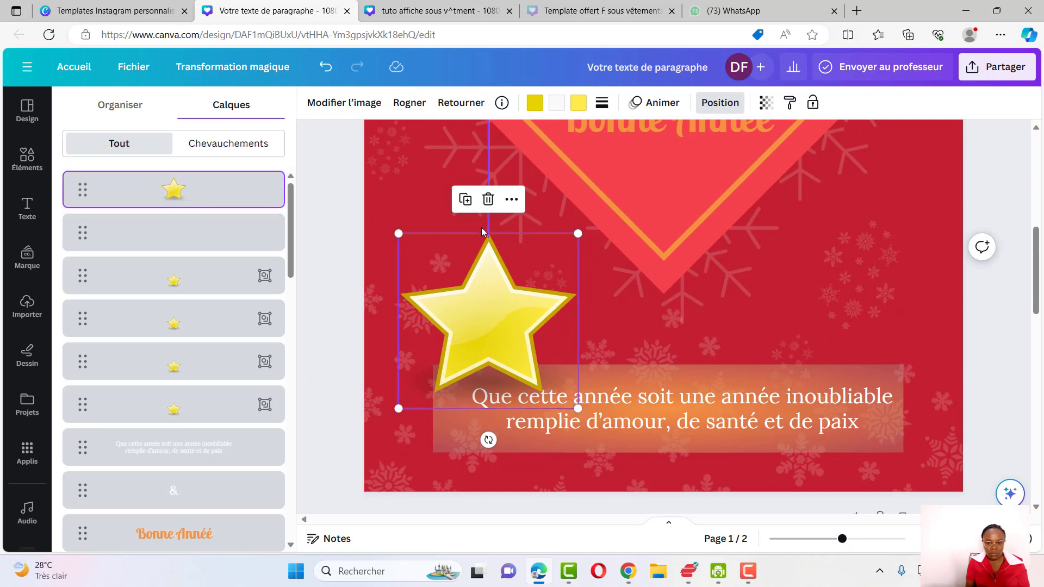
{"action": "left_click", "coordinate": [486, 229], "text": "shift"}
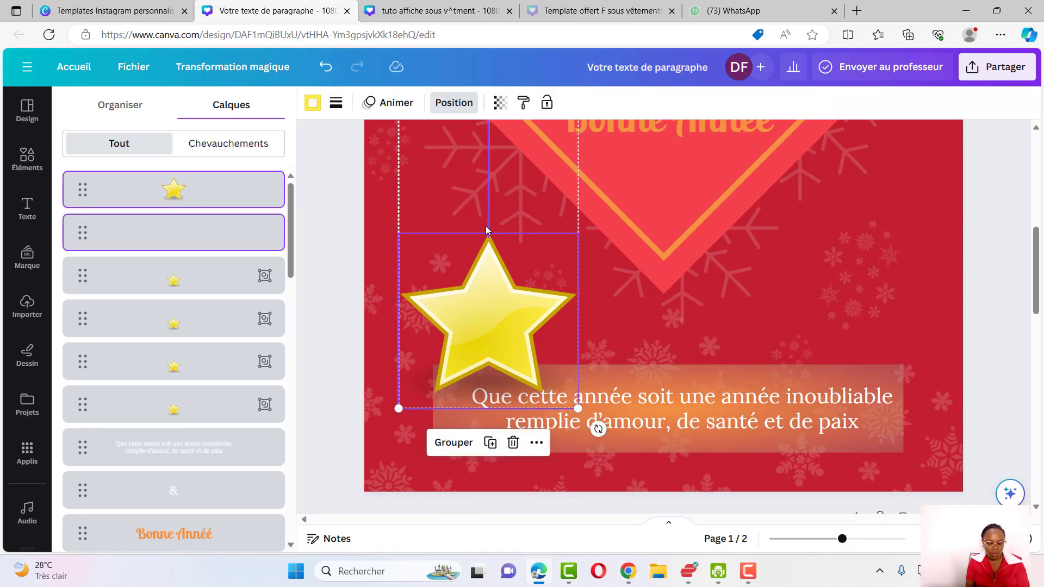
{"action": "left_click", "coordinate": [453, 442]}
Move the lower-left hanging star group higher, just below the large top-left star
{"action": "left_click_drag", "start_coordinate": [468, 295], "coordinate": [444, 240]}
{"action": "scroll", "coordinate": [444, 241], "scroll_direction": "up", "scroll_amount": 3}
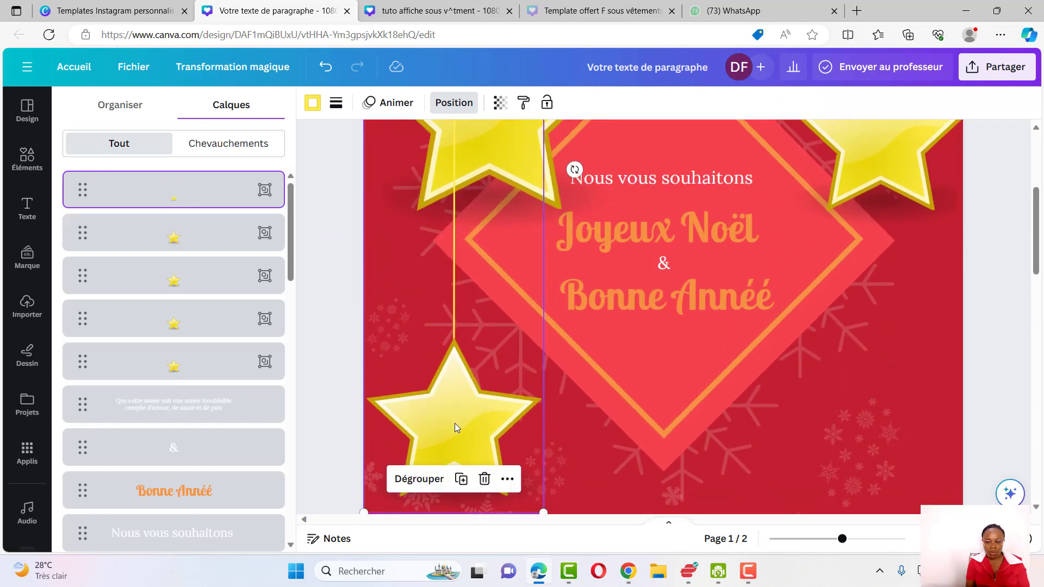
{"action": "left_click_drag", "start_coordinate": [455, 423], "coordinate": [489, 337]}
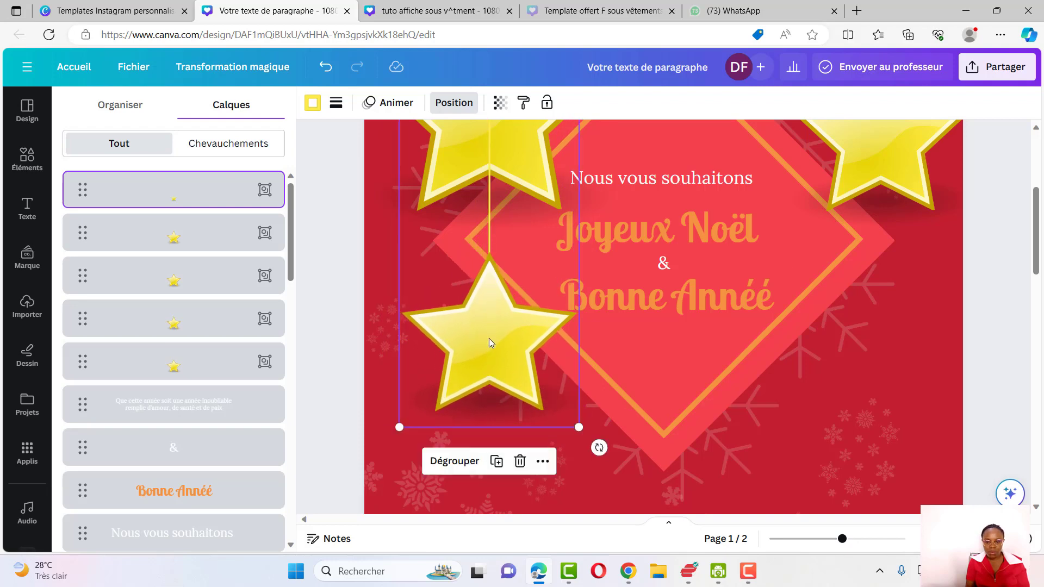
Move the lower-left hanging star group behind the diamond in the layer order
{"action": "scroll", "coordinate": [488, 339], "scroll_direction": "up", "scroll_amount": 2}
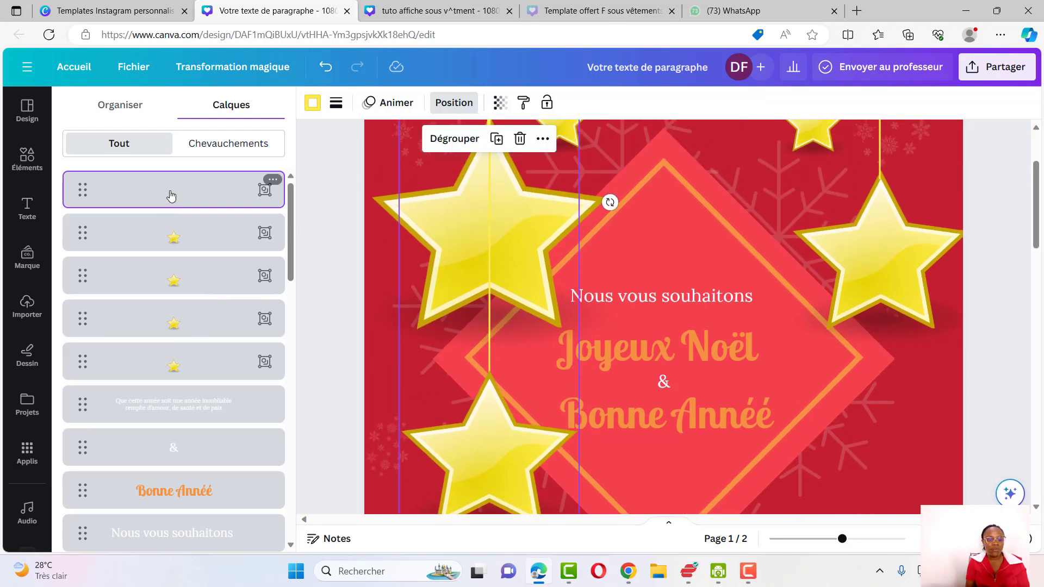
{"action": "left_click_drag", "start_coordinate": [172, 205], "coordinate": [175, 261]}
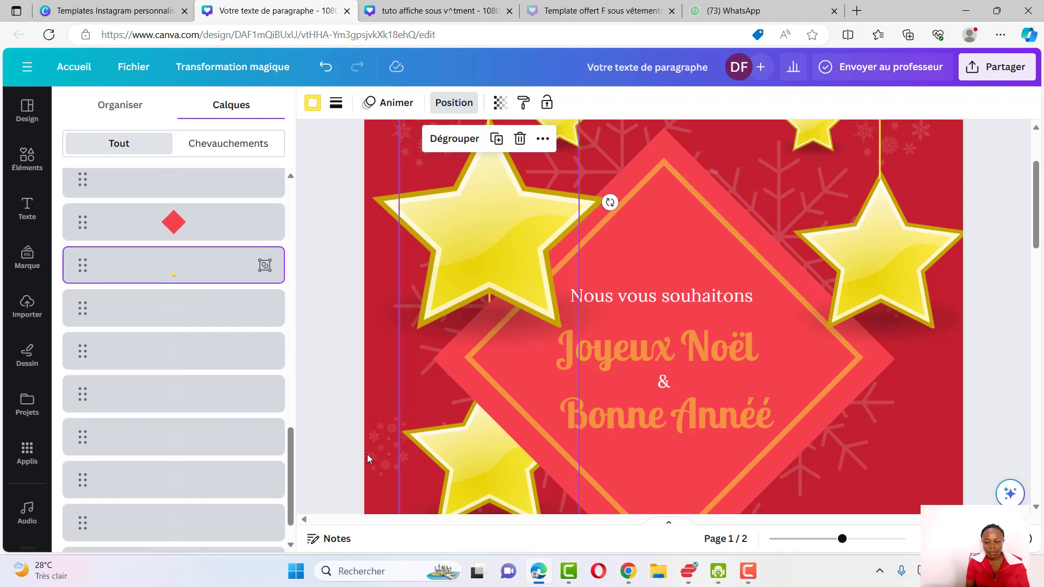
{"action": "scroll", "coordinate": [370, 457], "scroll_direction": "down", "scroll_amount": 2}
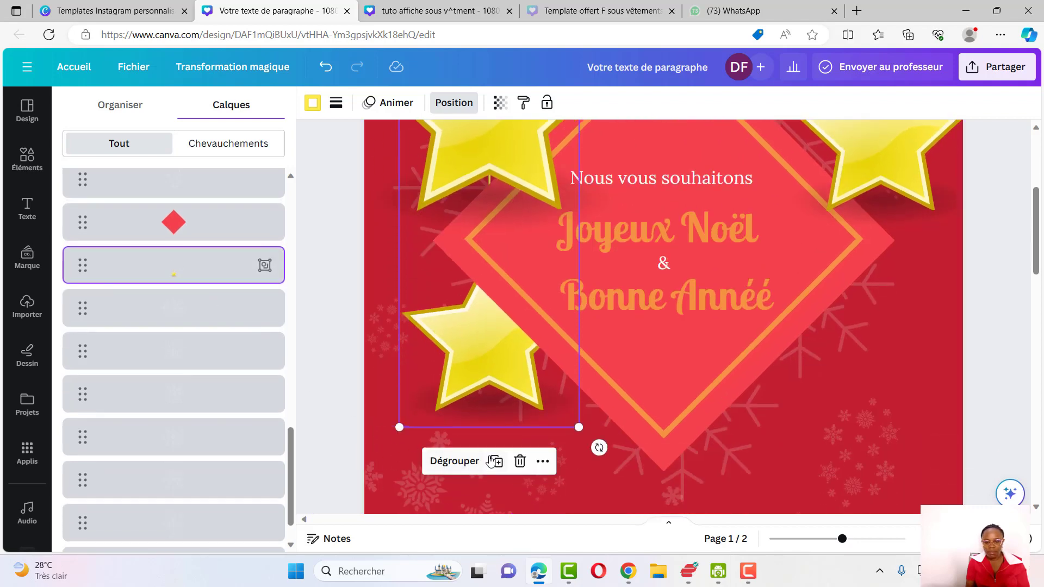
Duplicate the lower-left hanging star, place the copy at the diamond's lower right, and send it behind the diamond
{"action": "left_click", "coordinate": [496, 462]}
{"action": "left_click_drag", "start_coordinate": [515, 377], "coordinate": [837, 397]}
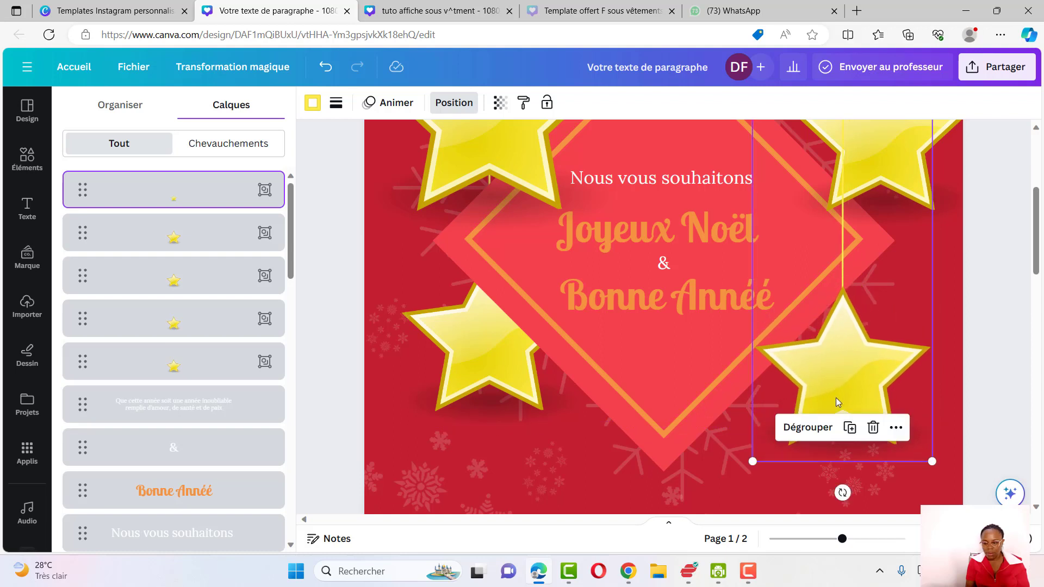
{"action": "scroll", "coordinate": [647, 163], "scroll_direction": "up", "scroll_amount": 4}
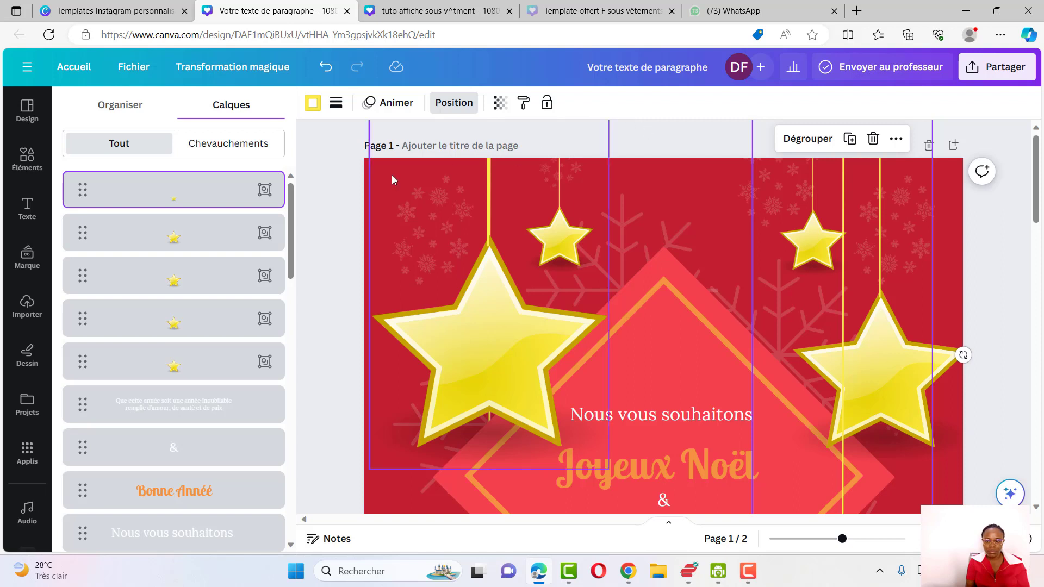
{"action": "left_click_drag", "start_coordinate": [172, 194], "coordinate": [200, 242]}
{"action": "scroll", "coordinate": [707, 418], "scroll_direction": "down", "scroll_amount": 5}
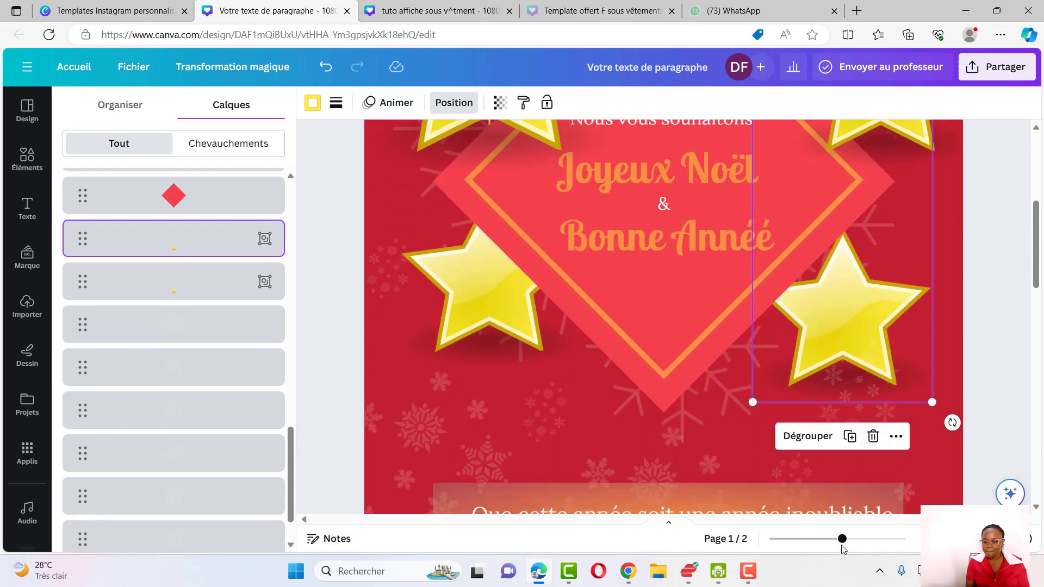
Slightly shrink the large top-left hanging star
{"action": "left_click_drag", "start_coordinate": [842, 539], "coordinate": [802, 561]}
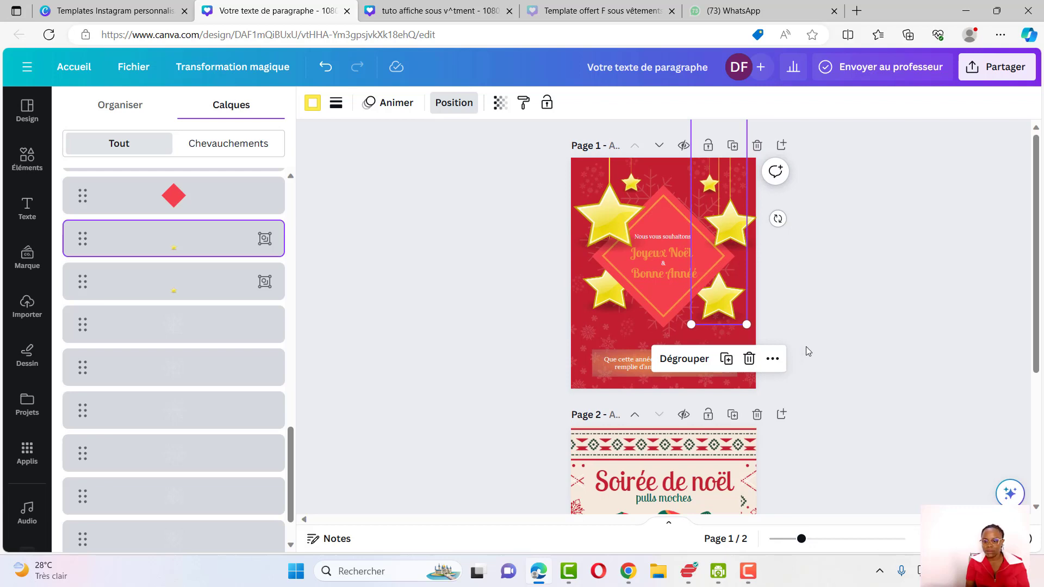
{"action": "left_click", "coordinate": [807, 305]}
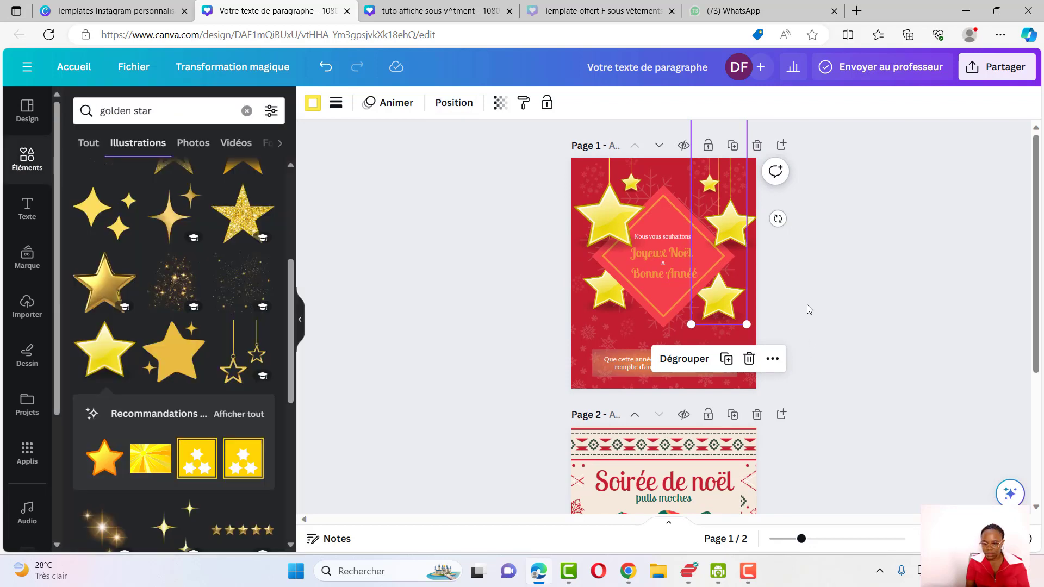
{"action": "left_click", "coordinate": [801, 297]}
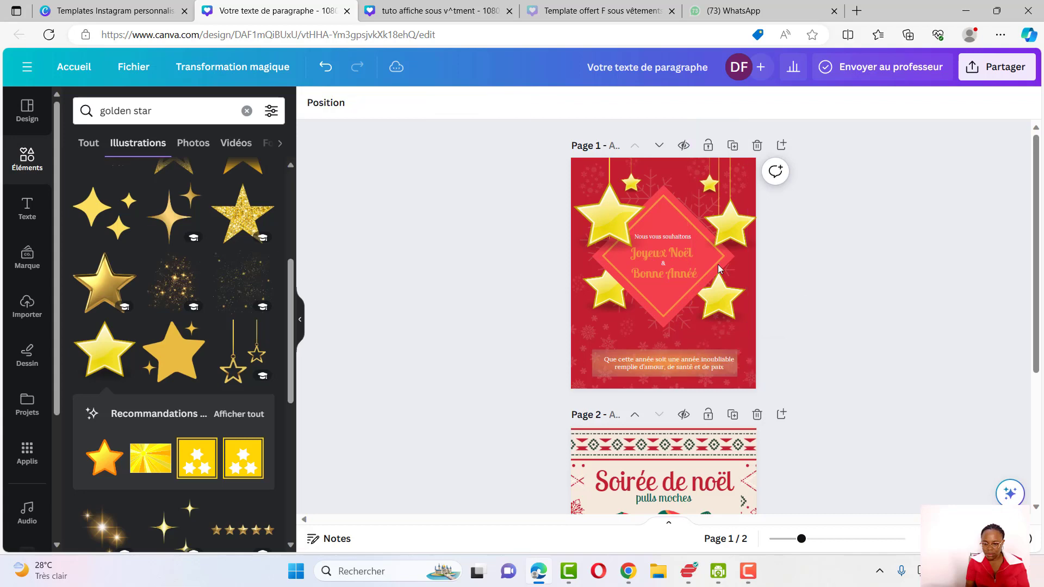
{"action": "left_click", "coordinate": [612, 226]}
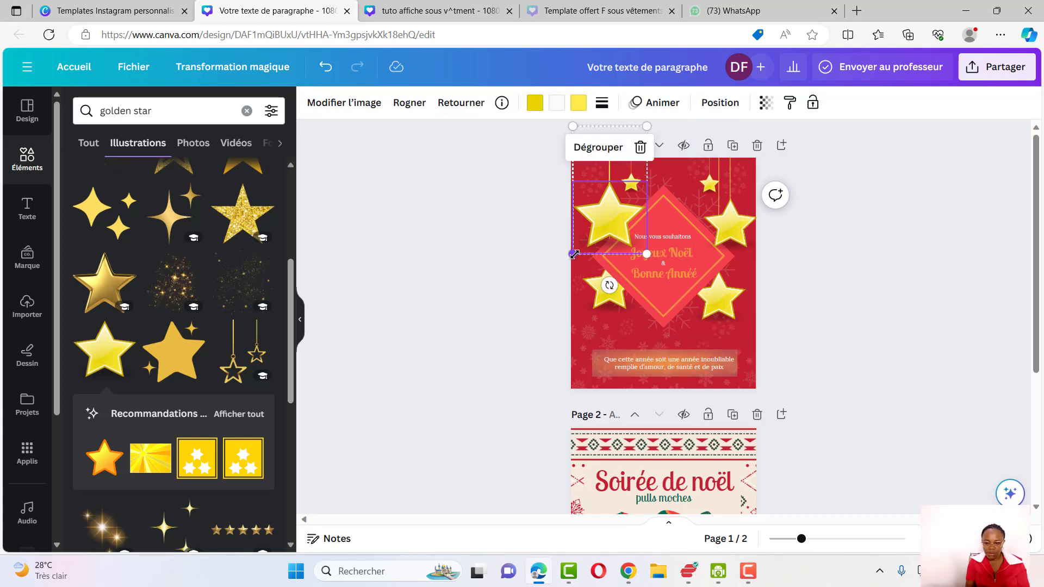
{"action": "left_click_drag", "start_coordinate": [573, 254], "coordinate": [613, 220]}
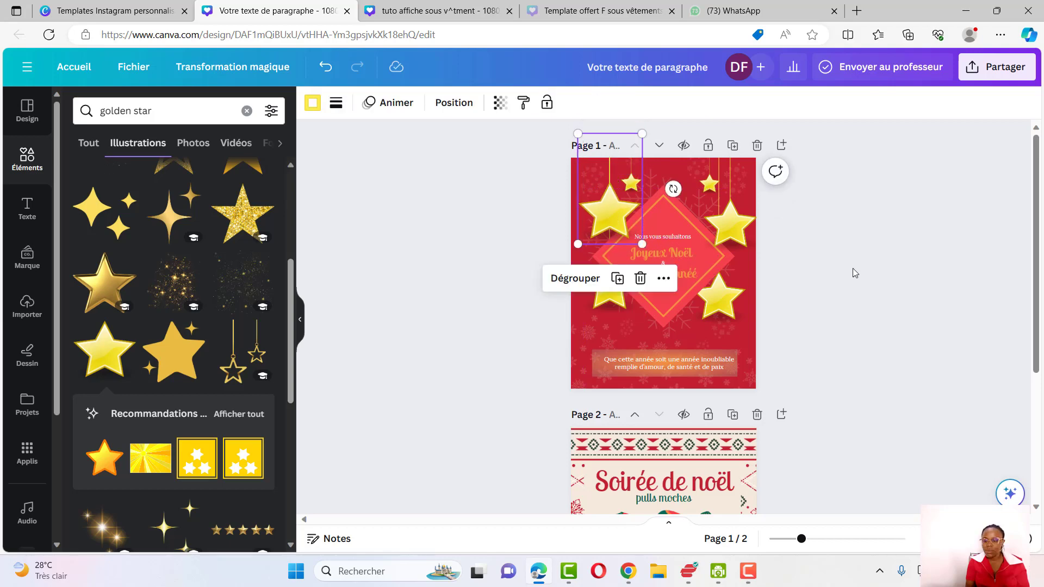
Nudge the lower-right hanging star slightly up and left
{"action": "left_click", "coordinate": [856, 273]}
{"action": "left_click_drag", "start_coordinate": [743, 315], "coordinate": [734, 293]}
{"action": "left_click", "coordinate": [832, 305]}
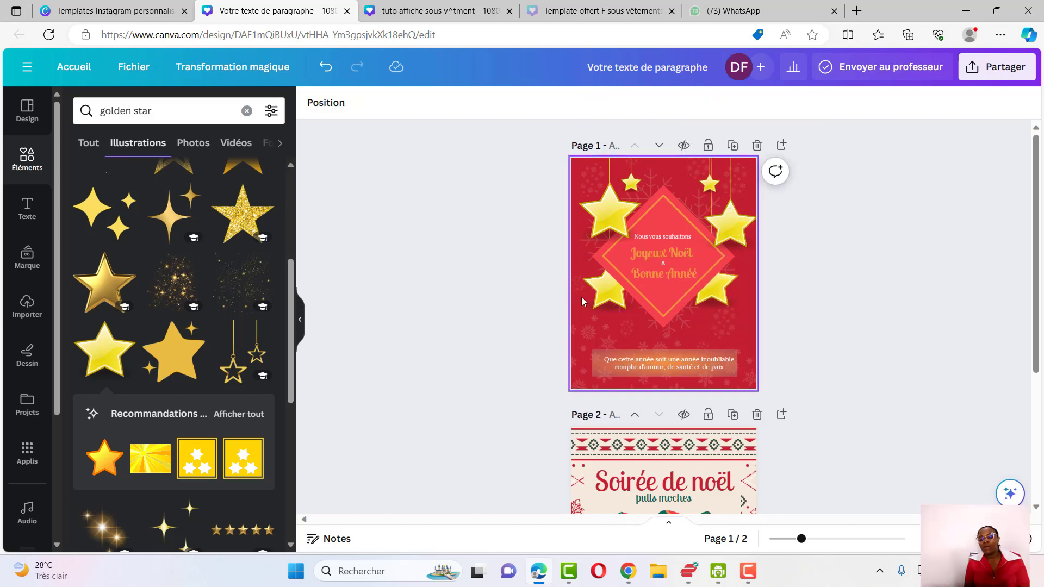
Delete the second page of the design
{"action": "left_click", "coordinate": [757, 414]}
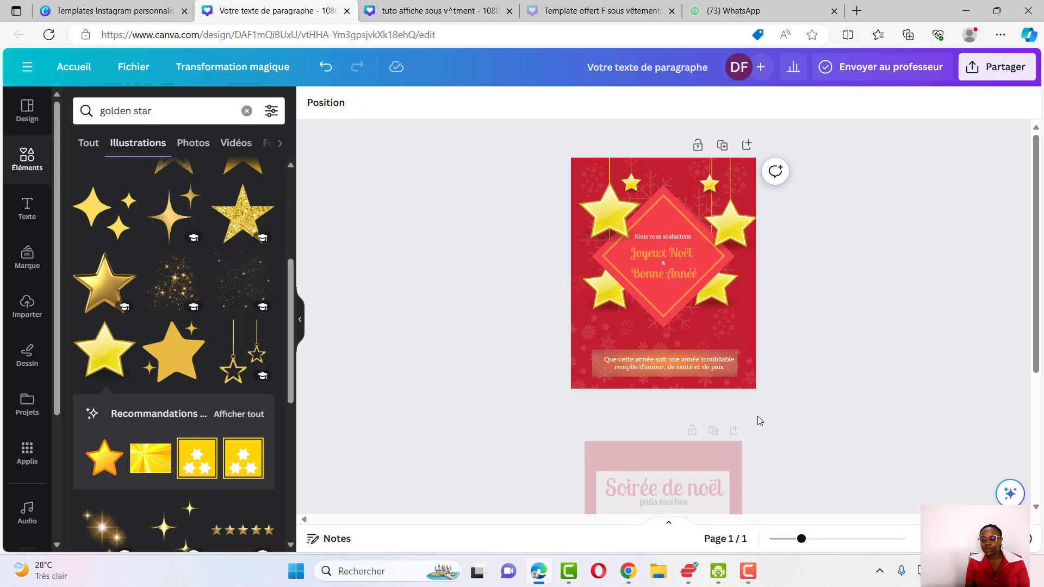